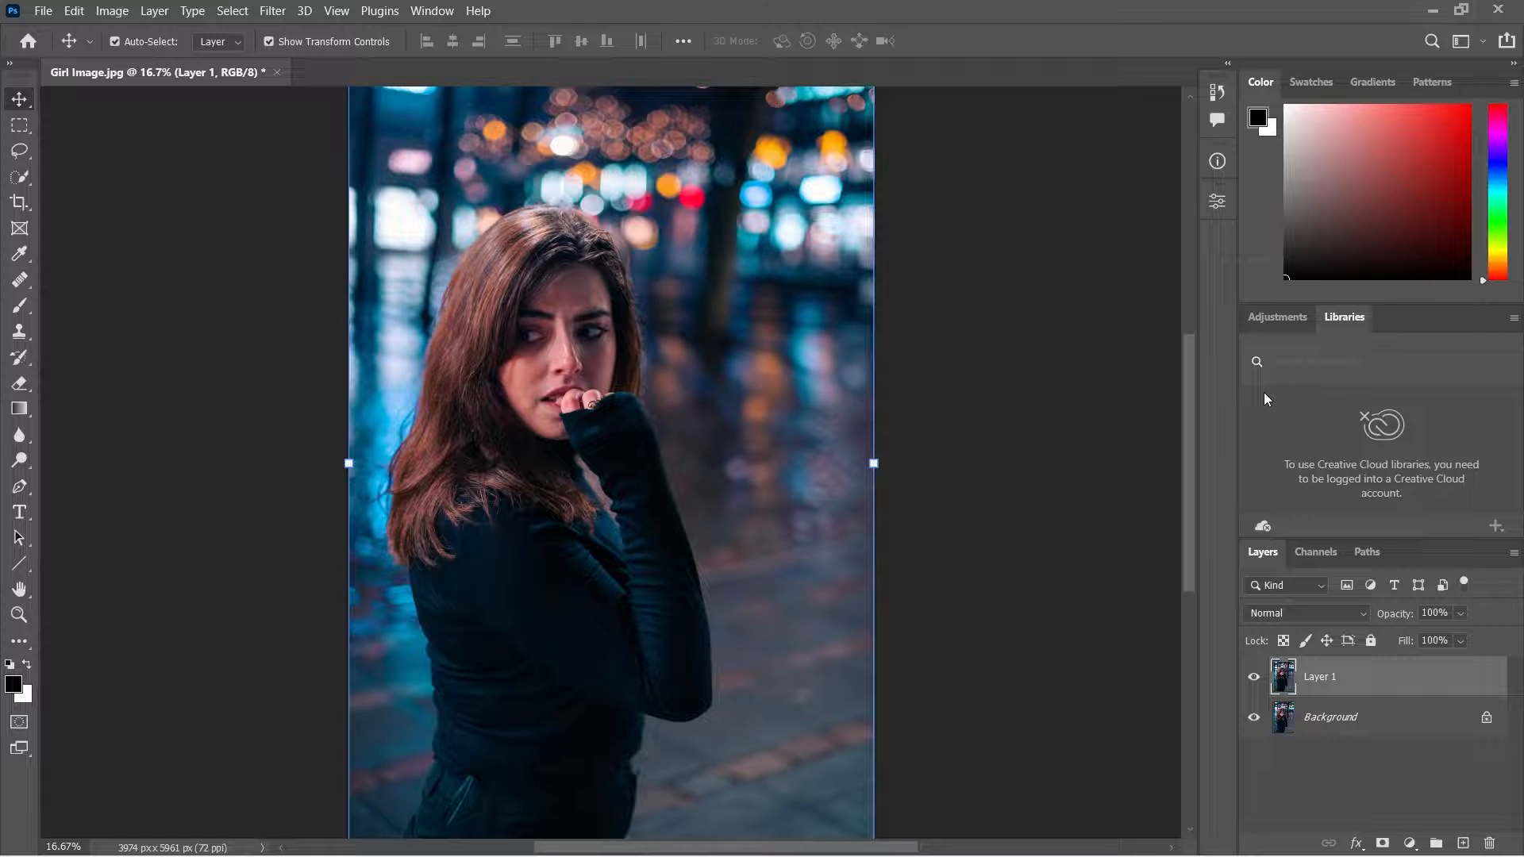
# Add a Curves adjustment layer above Layer 1 and raise the RGB curve from the cheek tone to brighten the skin.
pyautogui.press('ctrl')
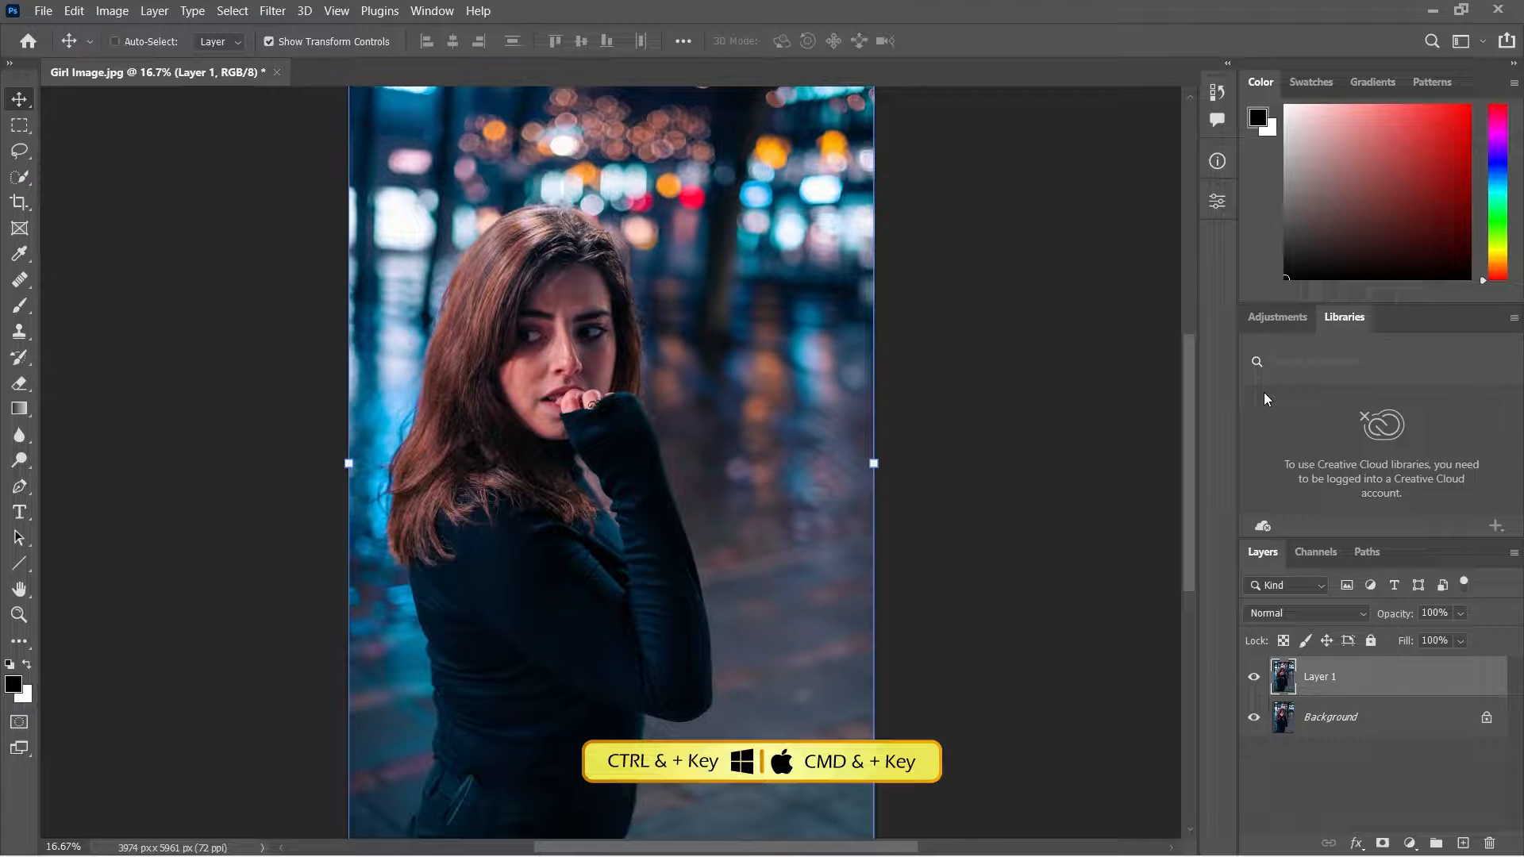
pyautogui.hotkey('ctrl', '+')
pyautogui.hotkey('ctrl', '+')
pyautogui.moveTo(782, 204); pyautogui.dragTo(816, 349)
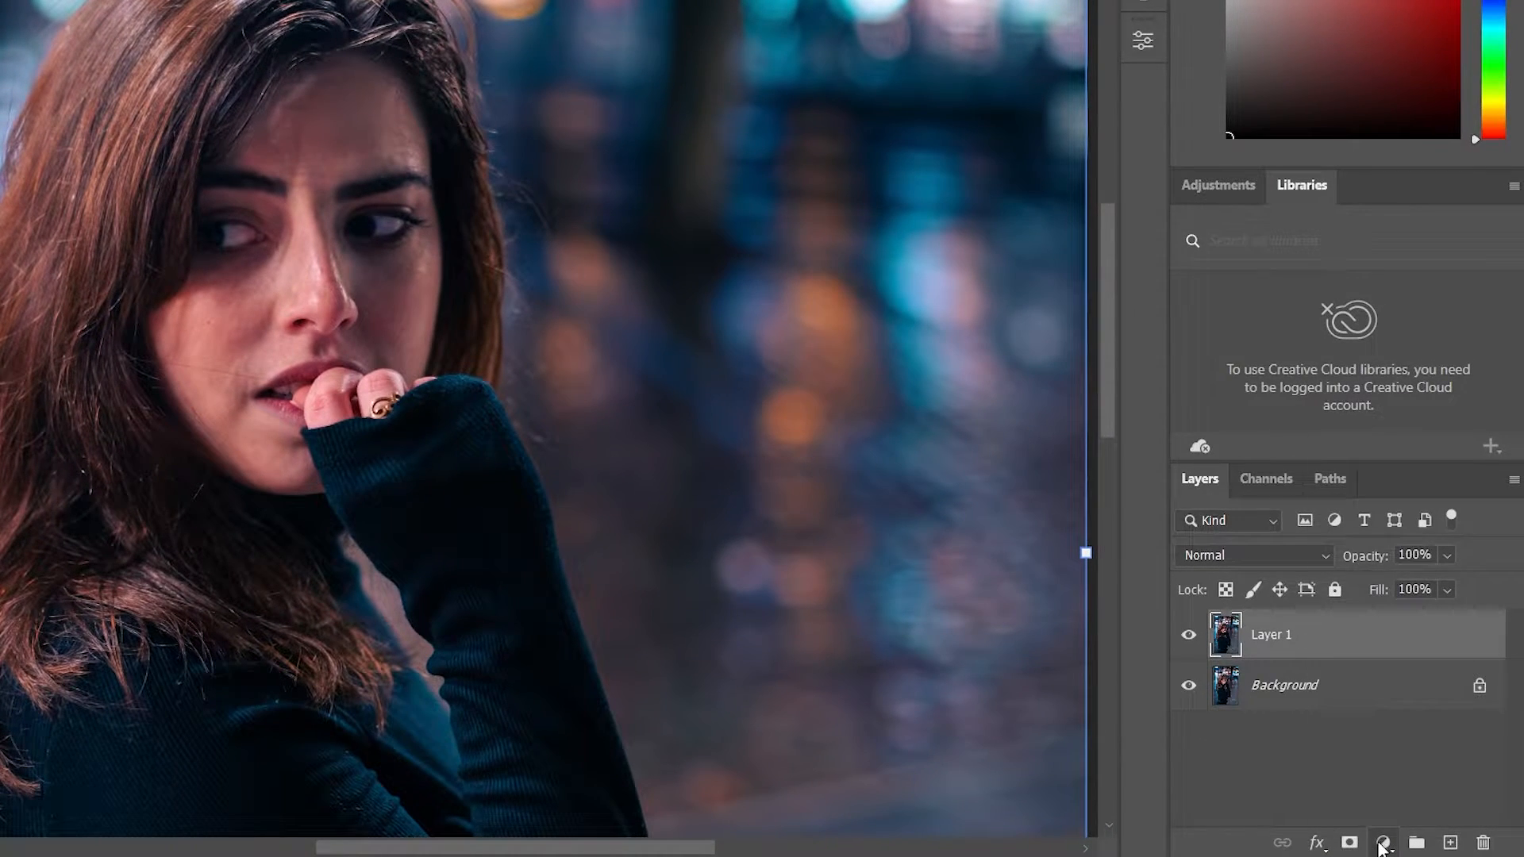
pyautogui.click(1383, 843)
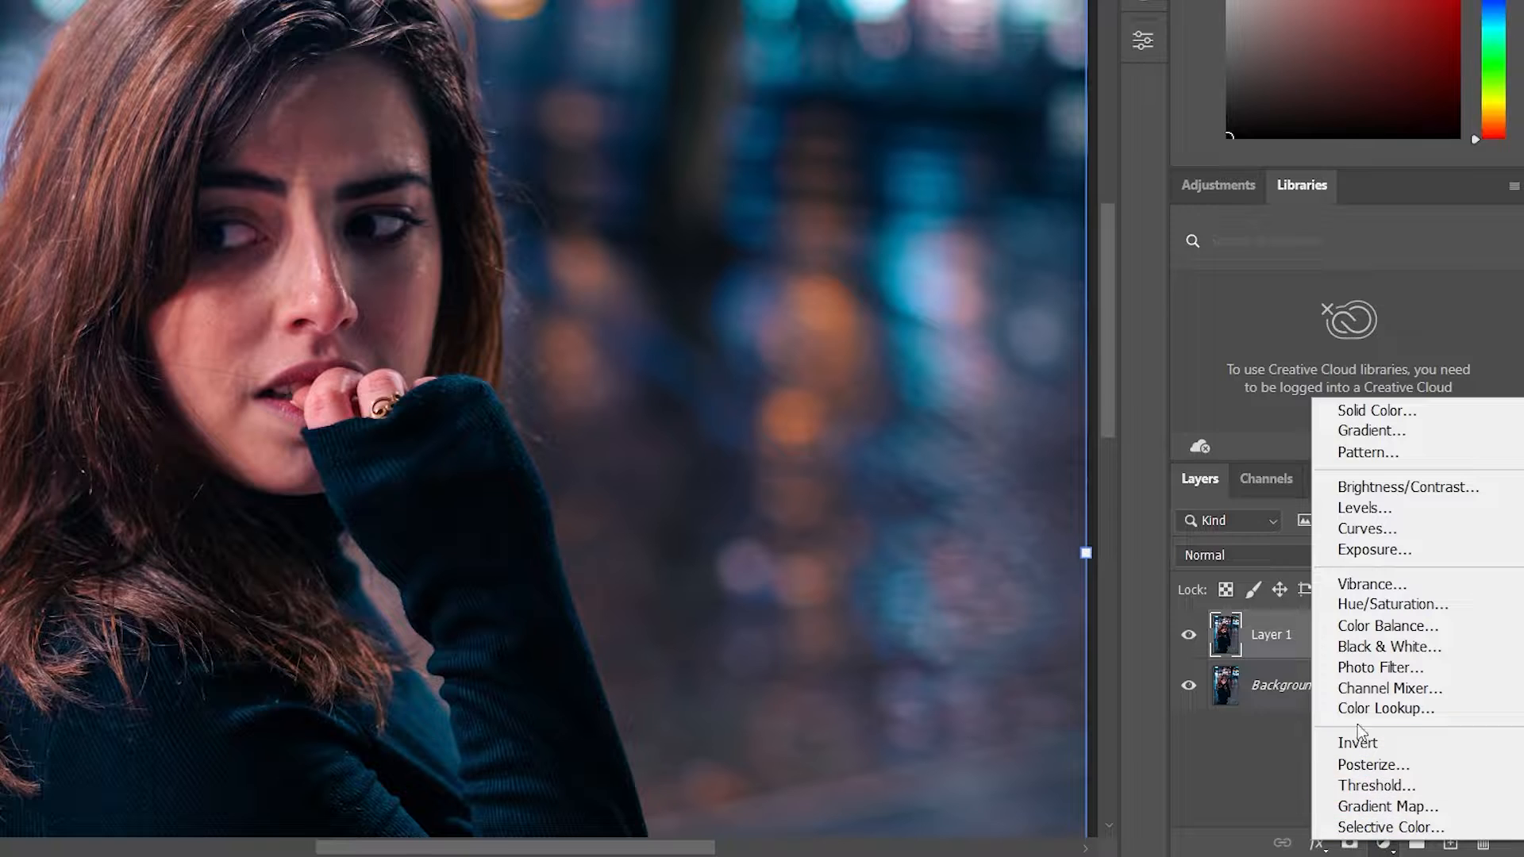
pyautogui.click(1382, 530)
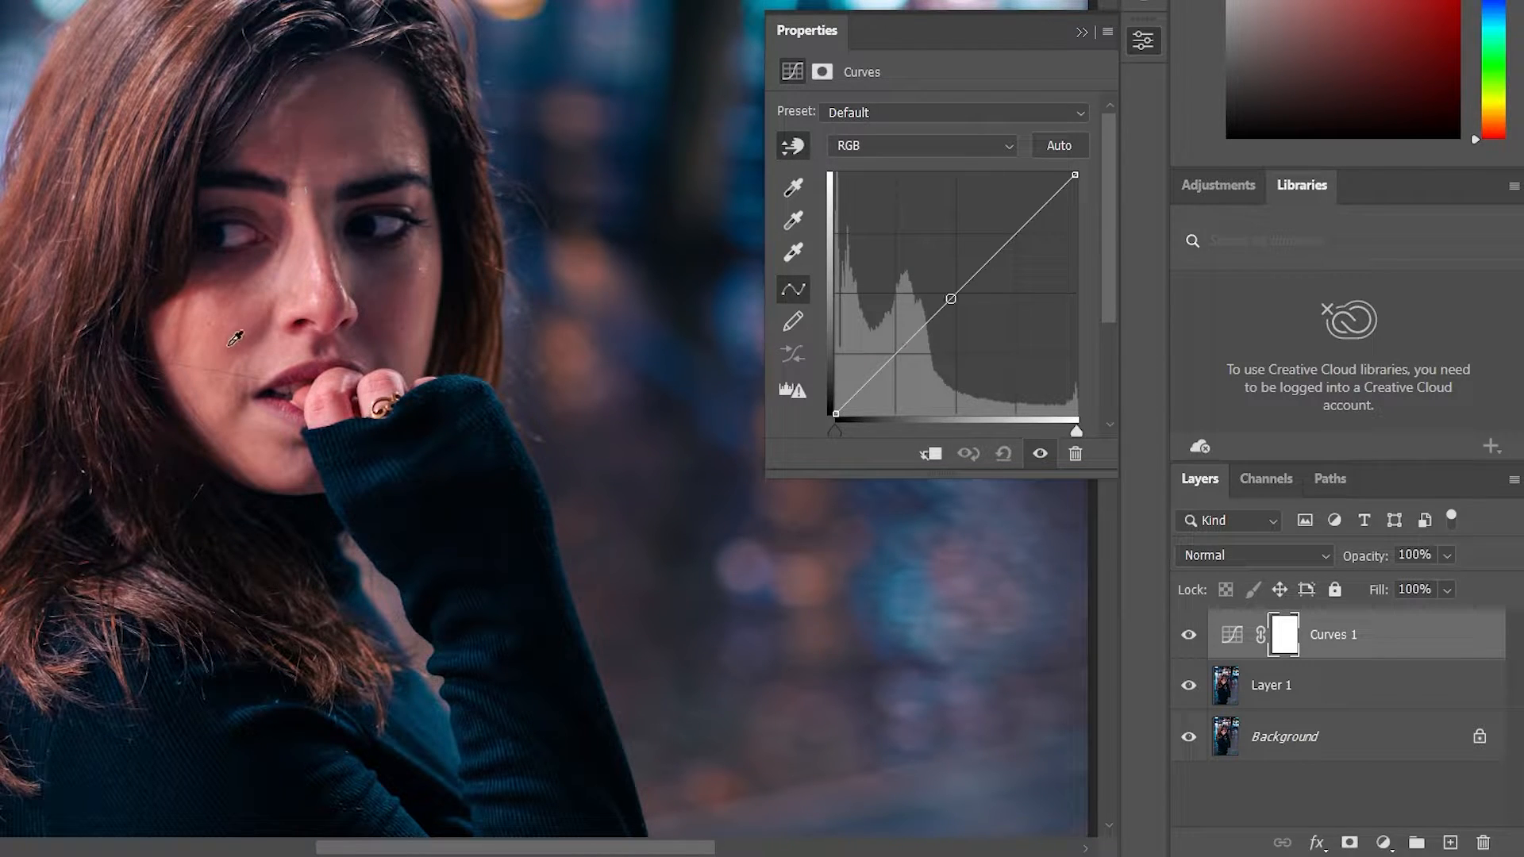
pyautogui.moveTo(199, 368); pyautogui.dragTo(207, 309)
pyautogui.moveTo(216, 394)
pyautogui.mouseDown()
pyautogui.moveTo(215, 373)
pyautogui.moveTo(219, 394)
pyautogui.mouseUp()
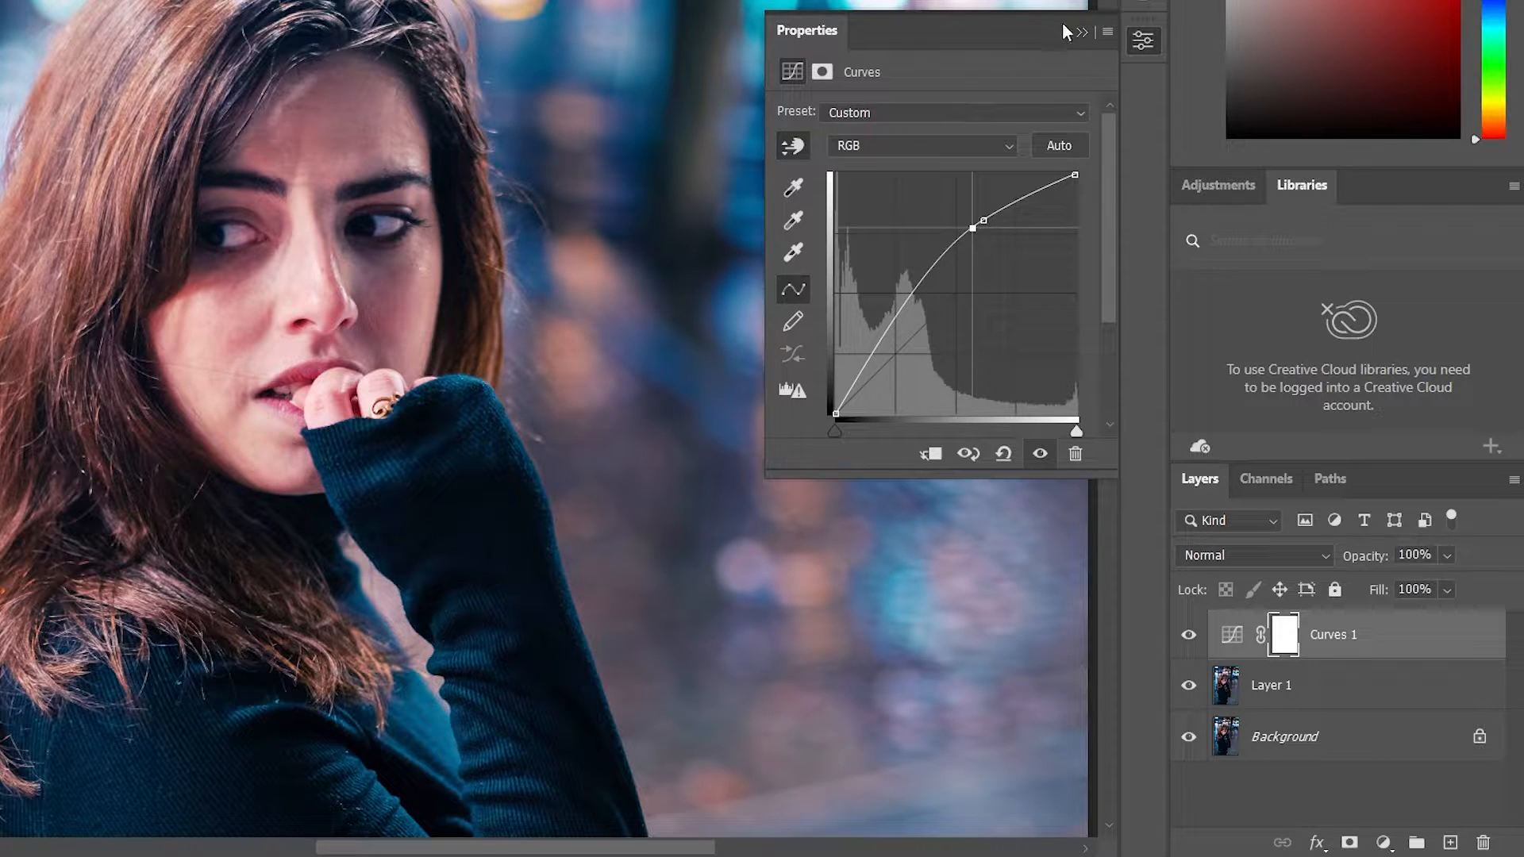
pyautogui.click(1081, 33)
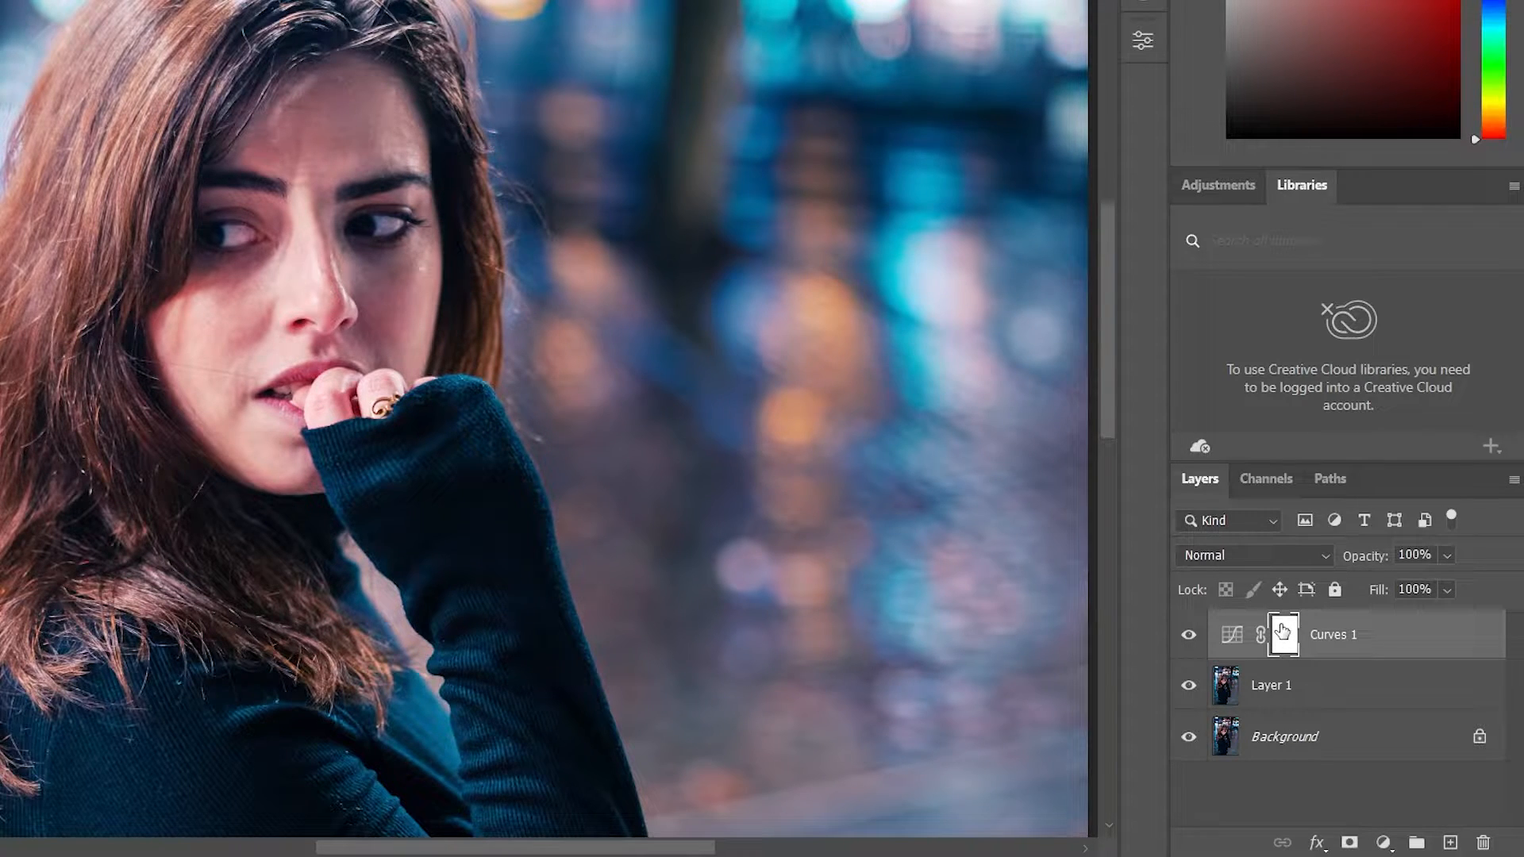
# Fill the Curves mask with black and set up a soft 290 px brush with 0% hardness and 35% flow.
pyautogui.hotkey('ctrl', 'BackSpace')
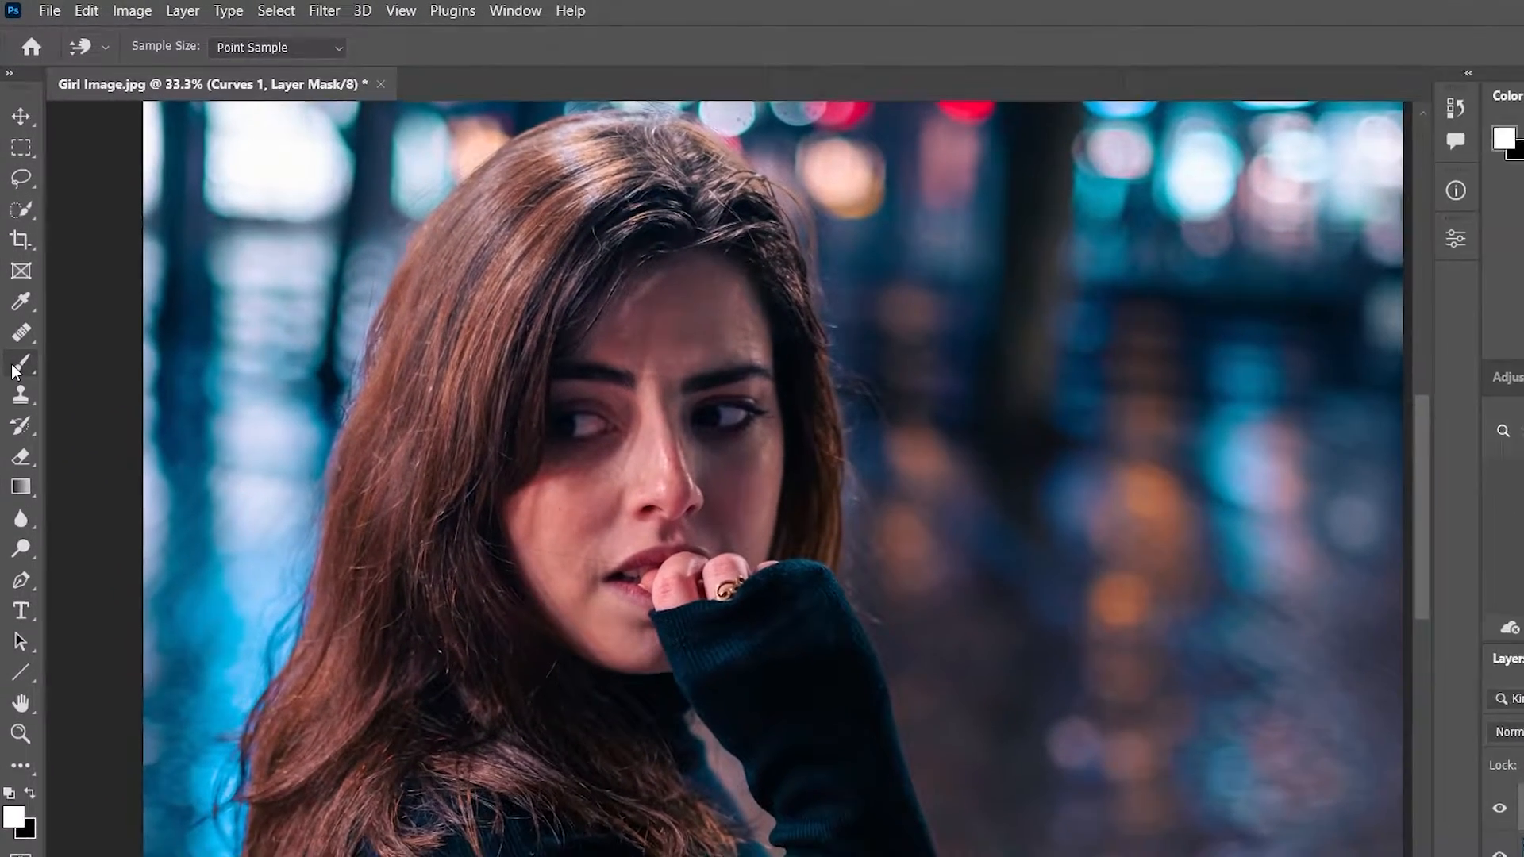
pyautogui.click(17, 307)
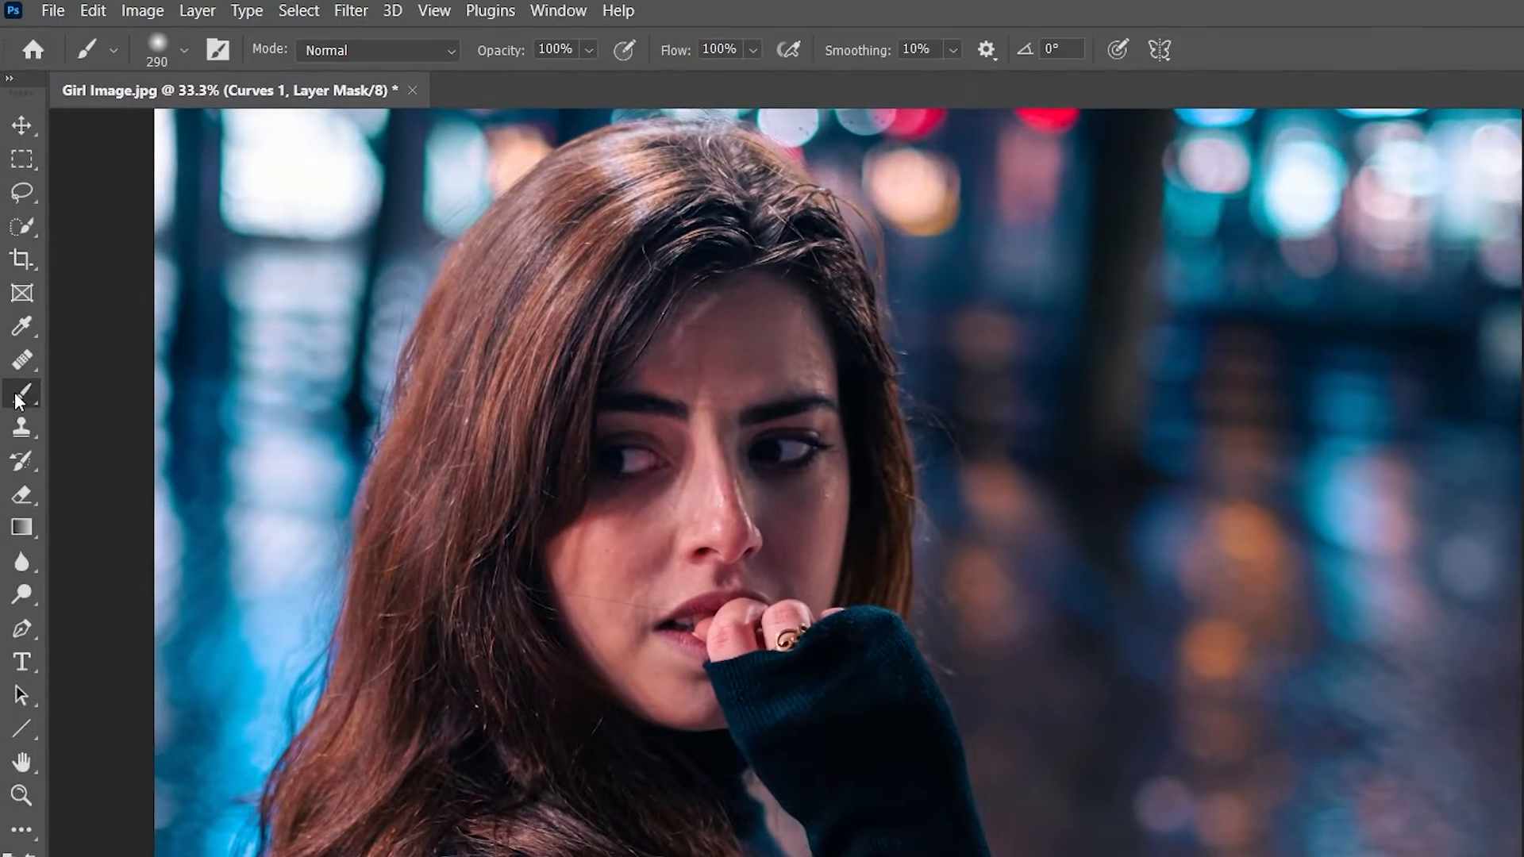
pyautogui.rightClick(300, 514)
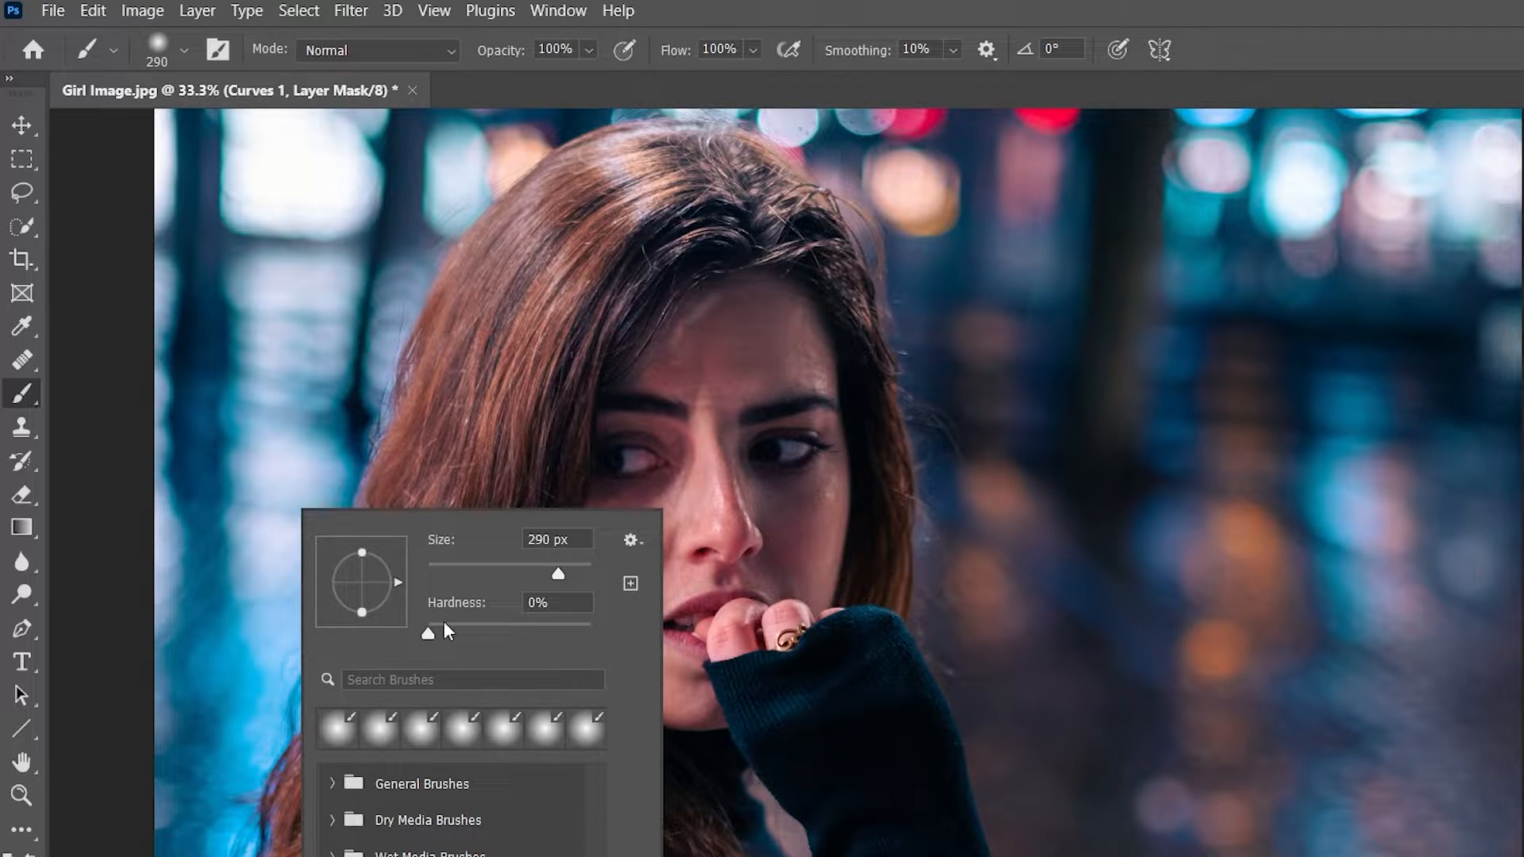
pyautogui.press('Return')
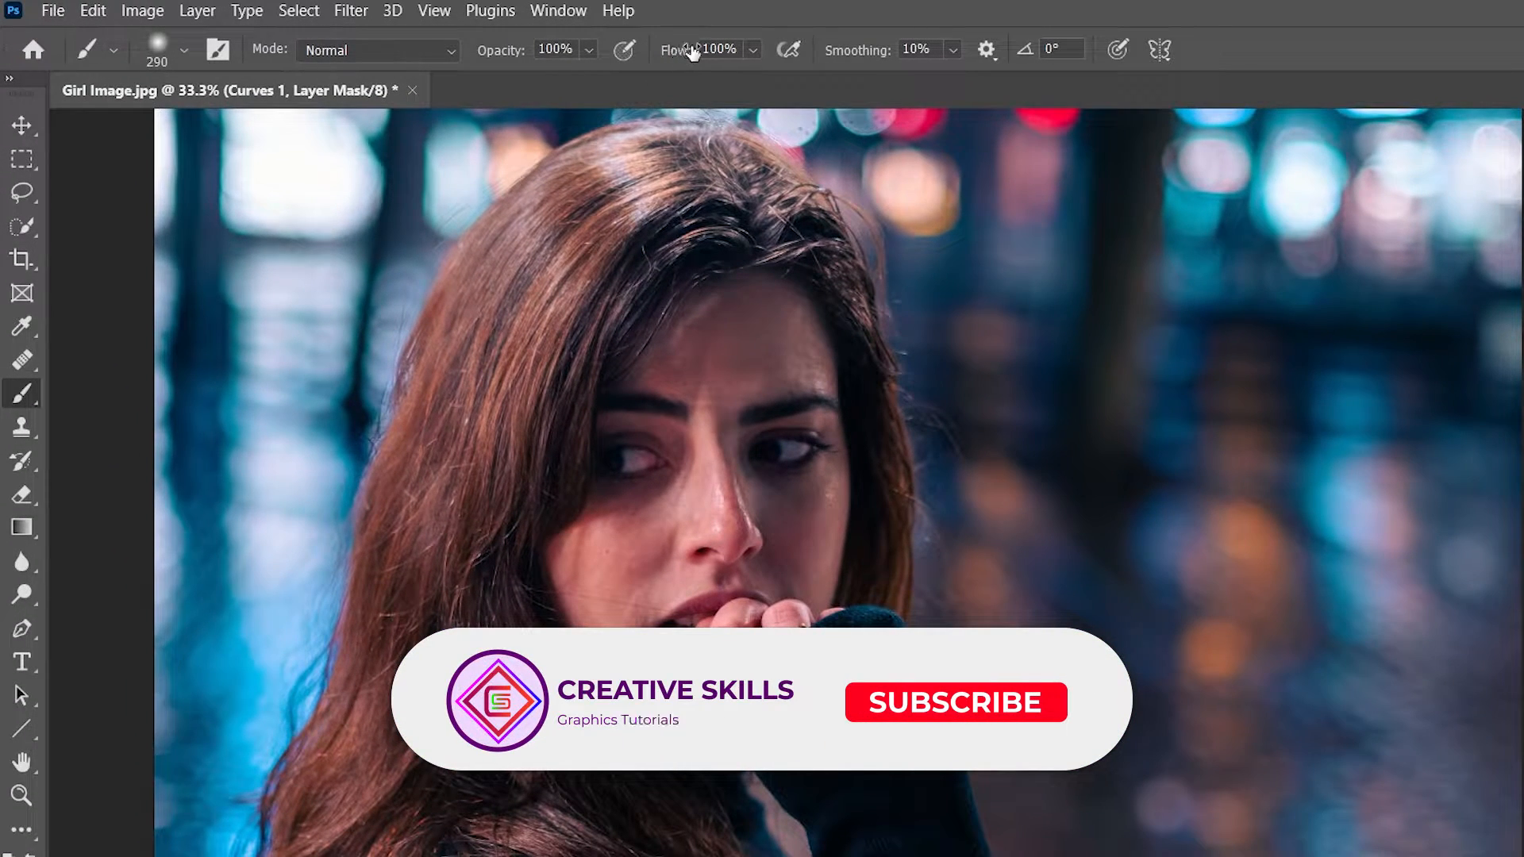
pyautogui.moveTo(692, 51); pyautogui.dragTo(615, 60)
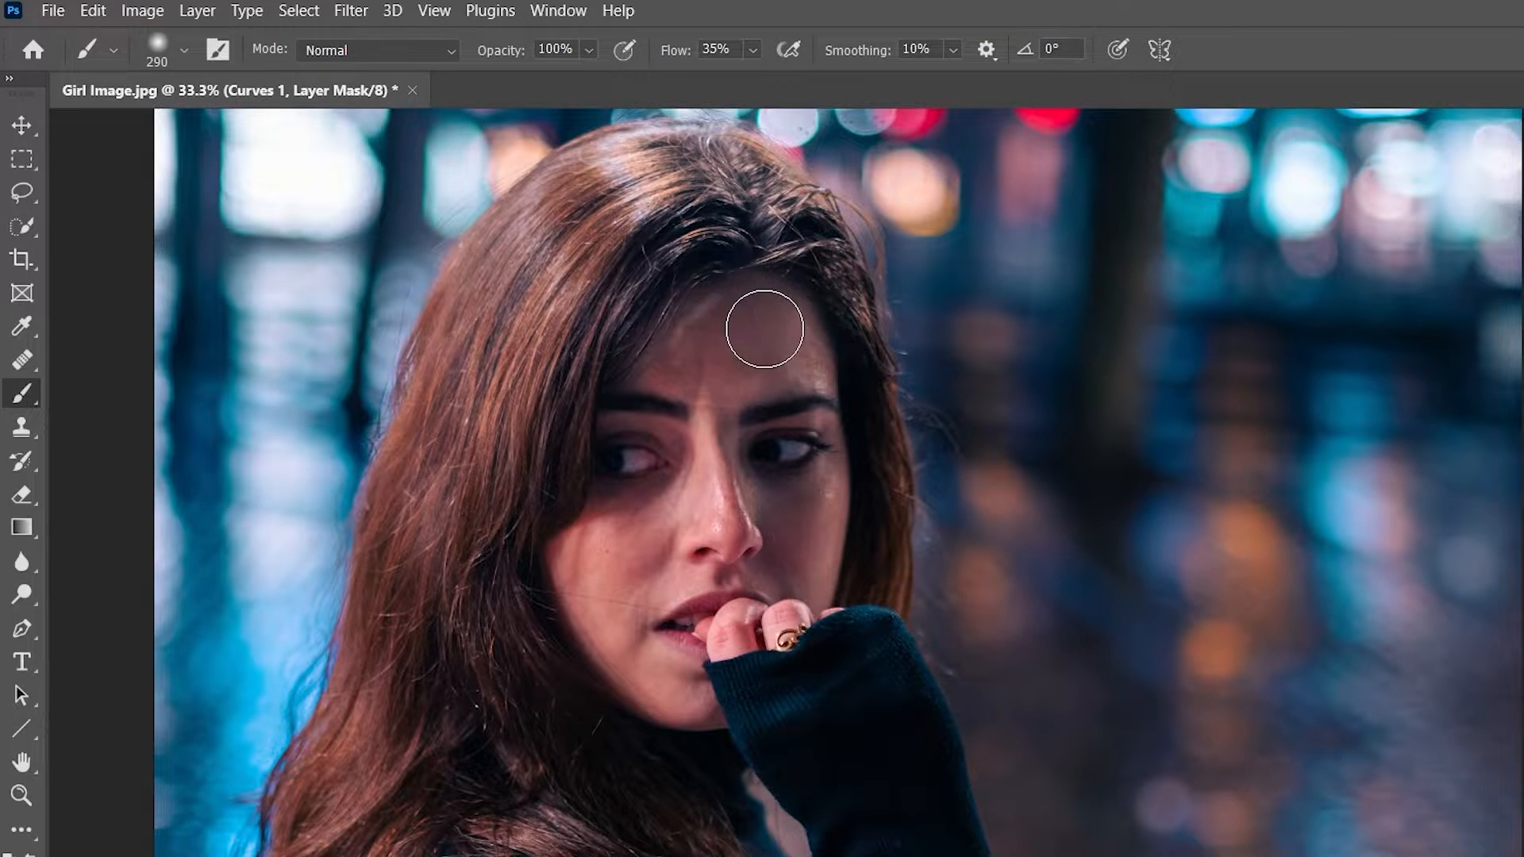
# Paint white on the Curves mask over the forehead and cheeks, and compare the face with the adjustment hidden and shown.
pyautogui.moveTo(764, 329)
pyautogui.mouseDown()
pyautogui.moveTo(715, 347)
pyautogui.moveTo(689, 484)
pyautogui.moveTo(632, 442)
pyautogui.moveTo(554, 534)
pyautogui.moveTo(670, 360)
pyautogui.moveTo(759, 307)
pyautogui.moveTo(816, 534)
pyautogui.moveTo(750, 575)
pyautogui.moveTo(603, 591)
pyautogui.moveTo(714, 330)
pyautogui.moveTo(674, 367)
pyautogui.moveTo(608, 492)
pyautogui.moveTo(789, 442)
pyautogui.moveTo(812, 479)
pyautogui.moveTo(781, 371)
pyautogui.mouseUp()
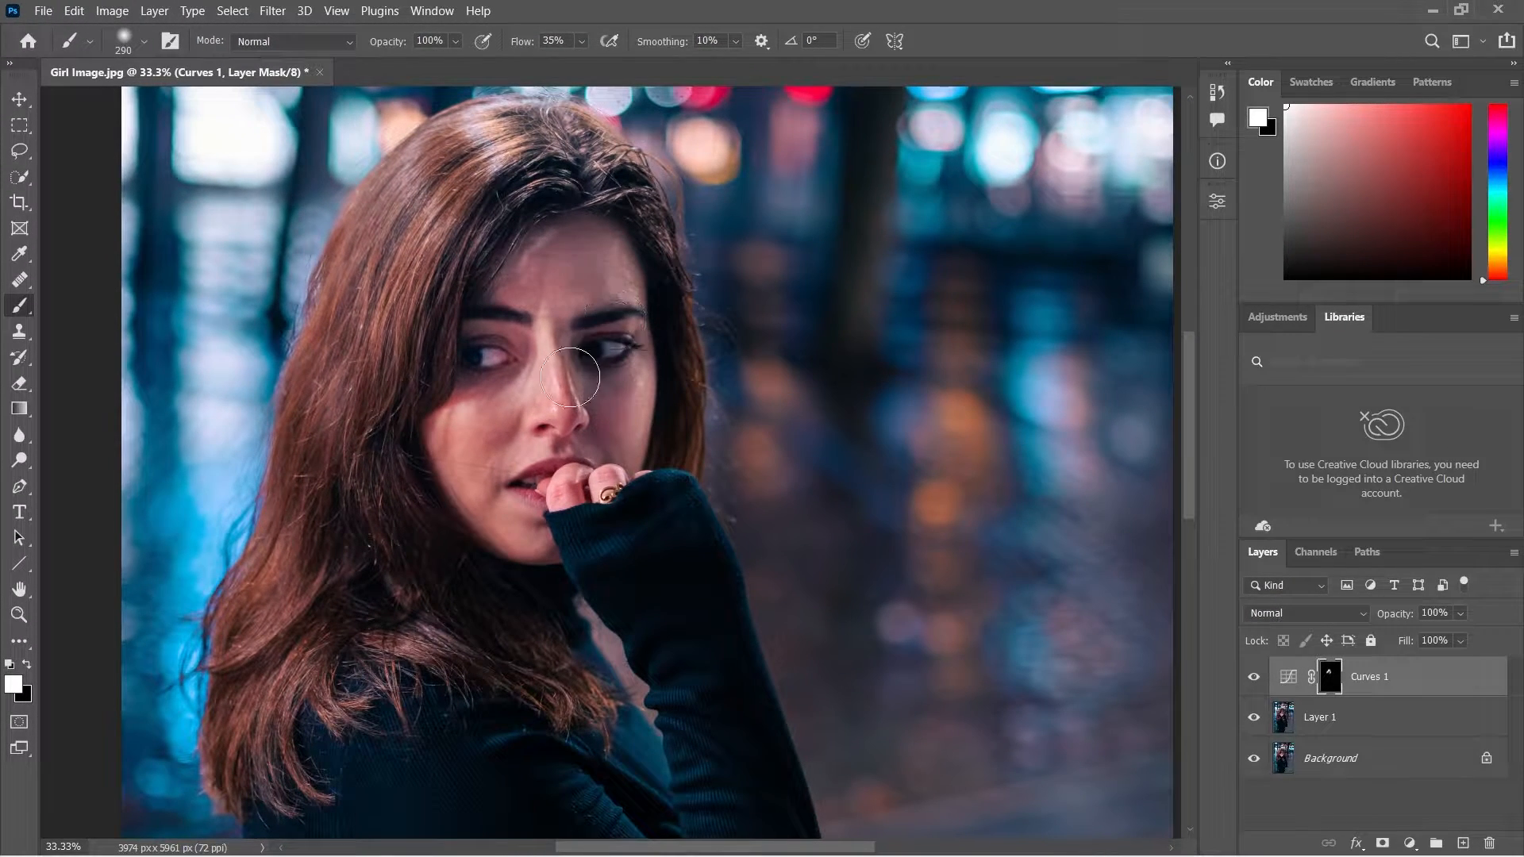
pyautogui.moveTo(570, 377)
pyautogui.mouseDown()
pyautogui.moveTo(491, 440)
pyautogui.moveTo(447, 447)
pyautogui.moveTo(477, 384)
pyautogui.moveTo(473, 399)
pyautogui.moveTo(505, 376)
pyautogui.mouseUp()
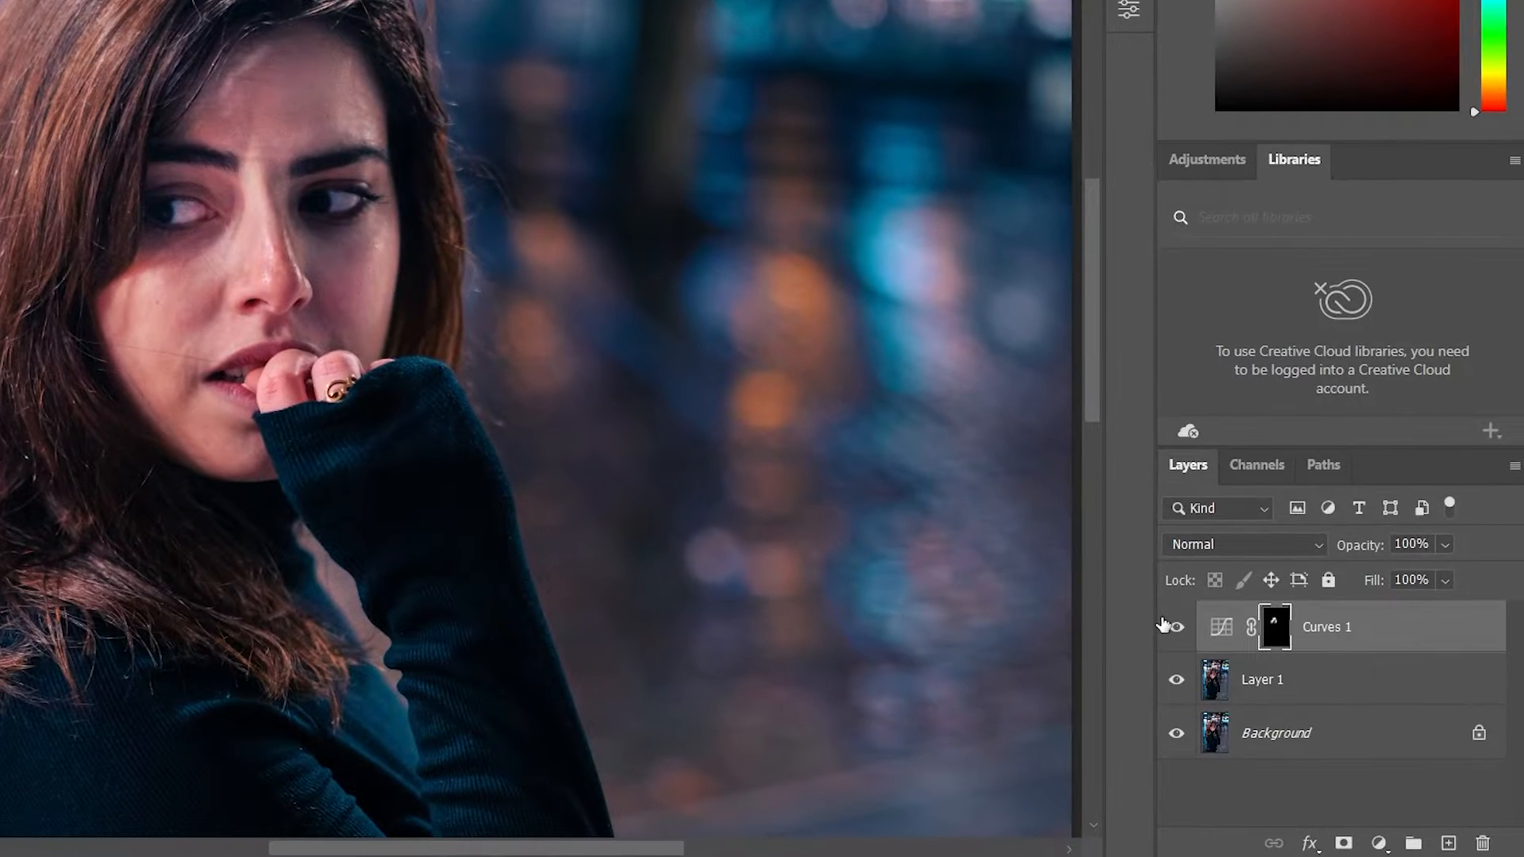
pyautogui.click(1176, 628)
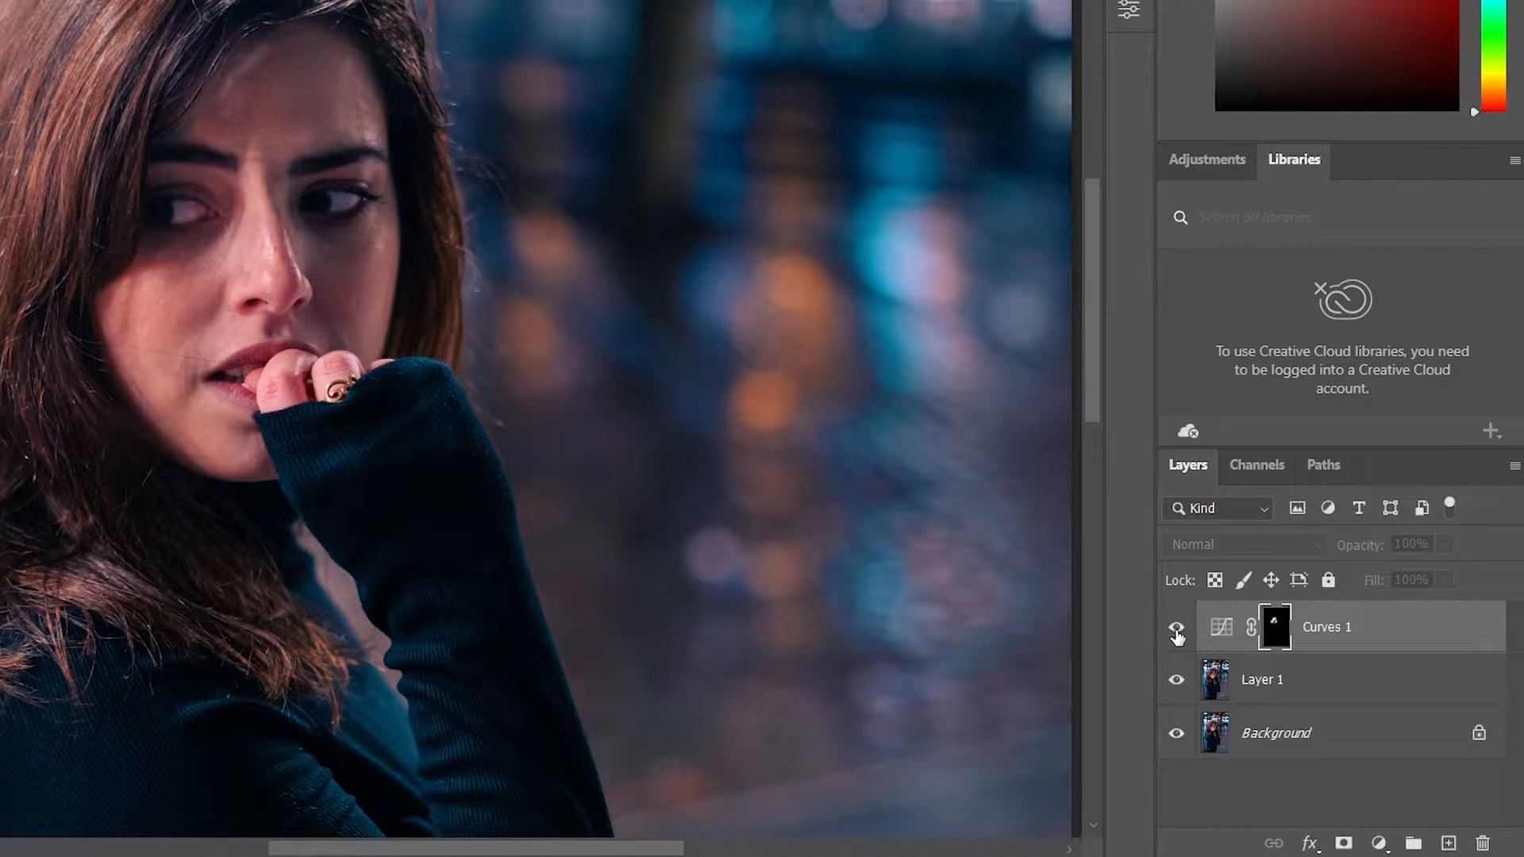
pyautogui.click(1176, 628)
pyautogui.click(1176, 628)
pyautogui.click(1176, 628)
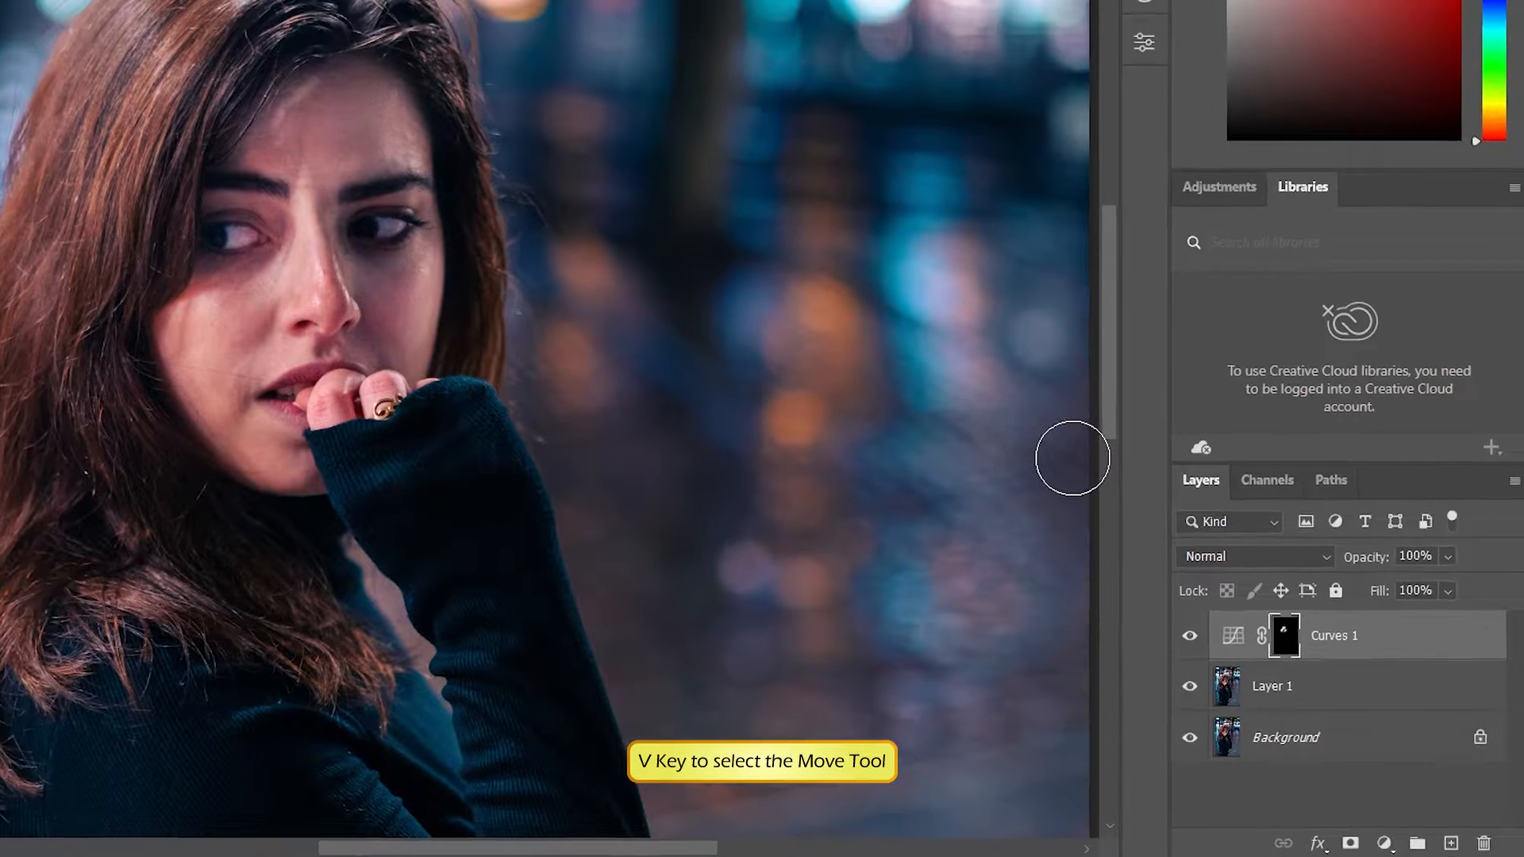
# Fit the whole image in view and add a new empty layer above the Curves 1 layer.
pyautogui.press('v')
pyautogui.click(1272, 686)
pyautogui.hotkey('ctrl', '0')
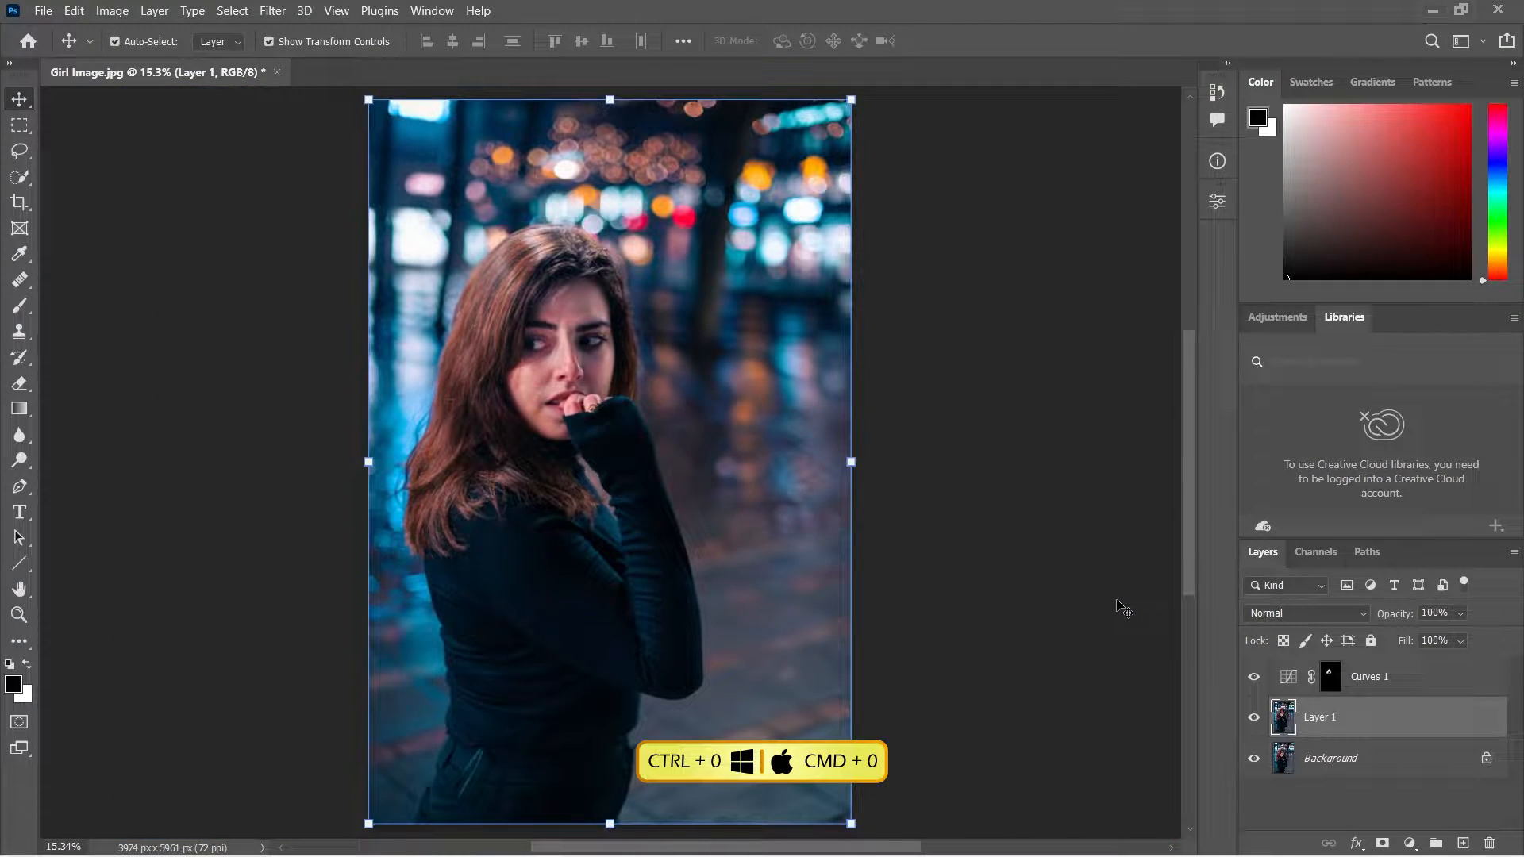
pyautogui.click(1387, 683)
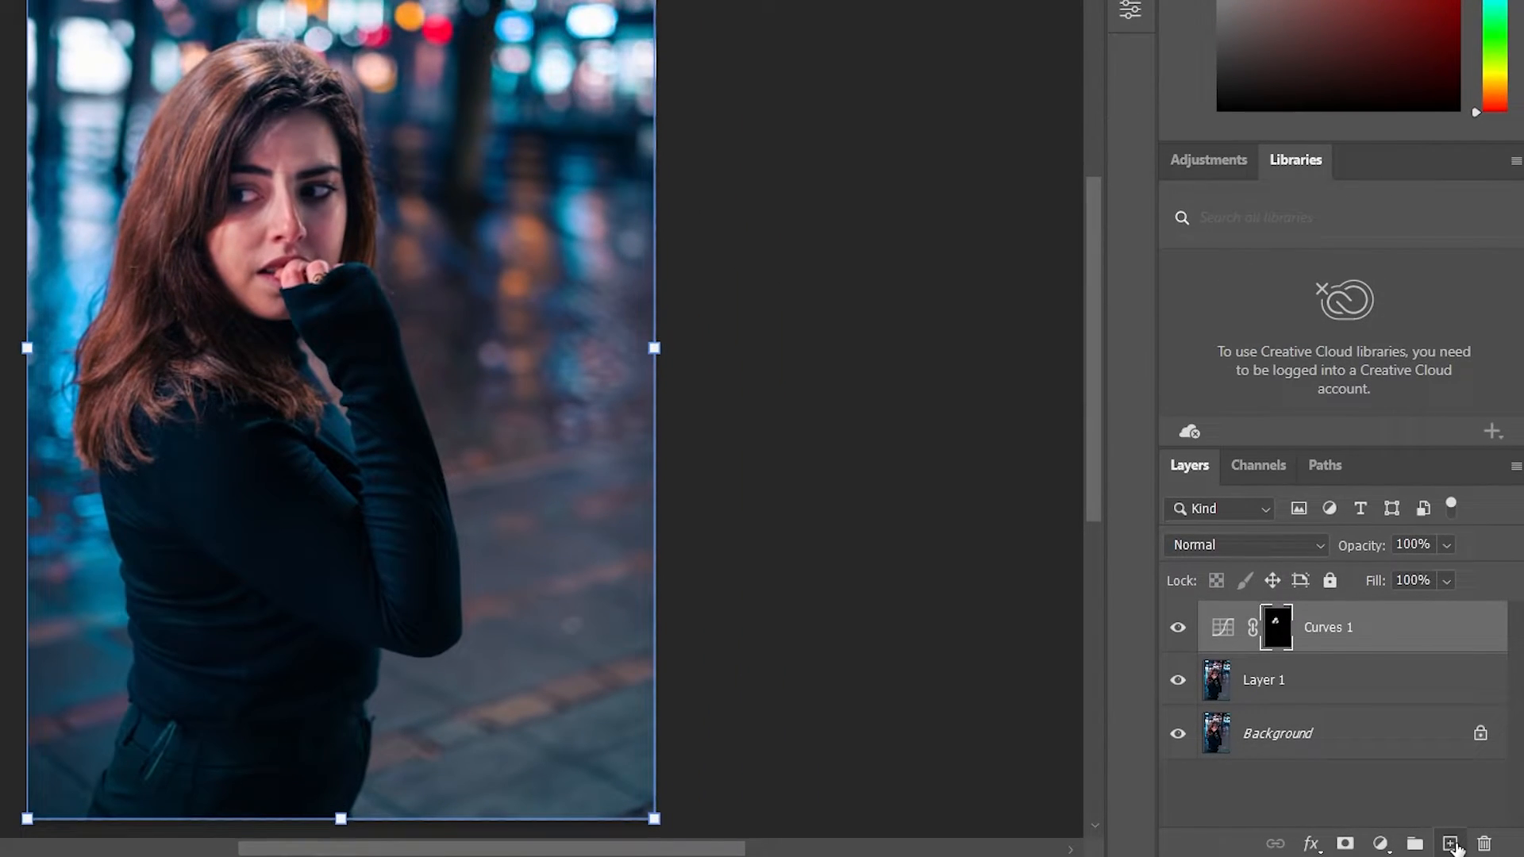
pyautogui.click(1462, 843)
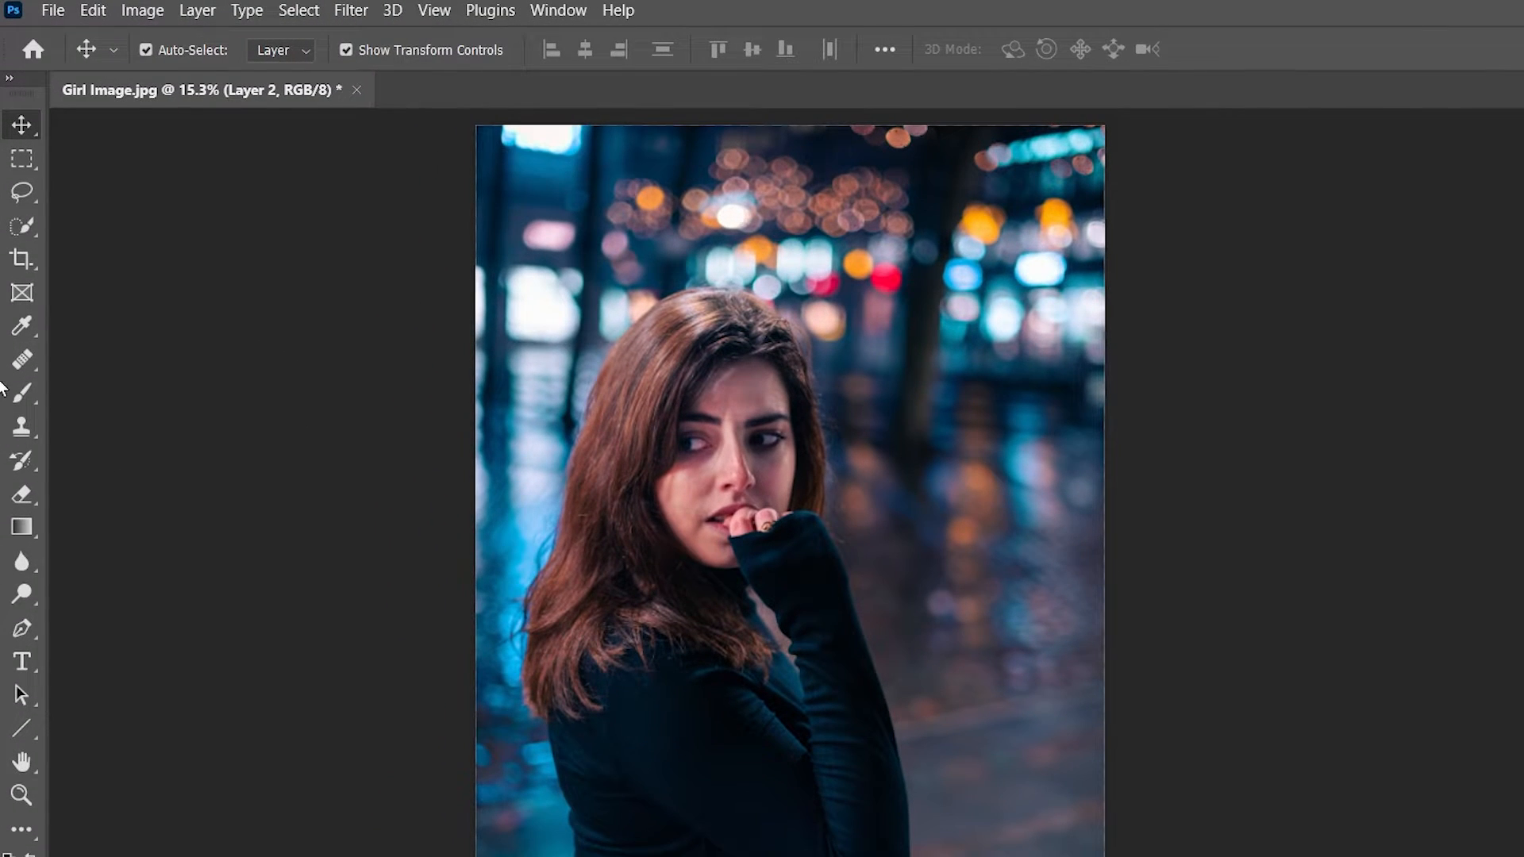
# Choose the Brush tool and set the foreground color to saturated blue, hex 014de7.
pyautogui.click(21, 392)
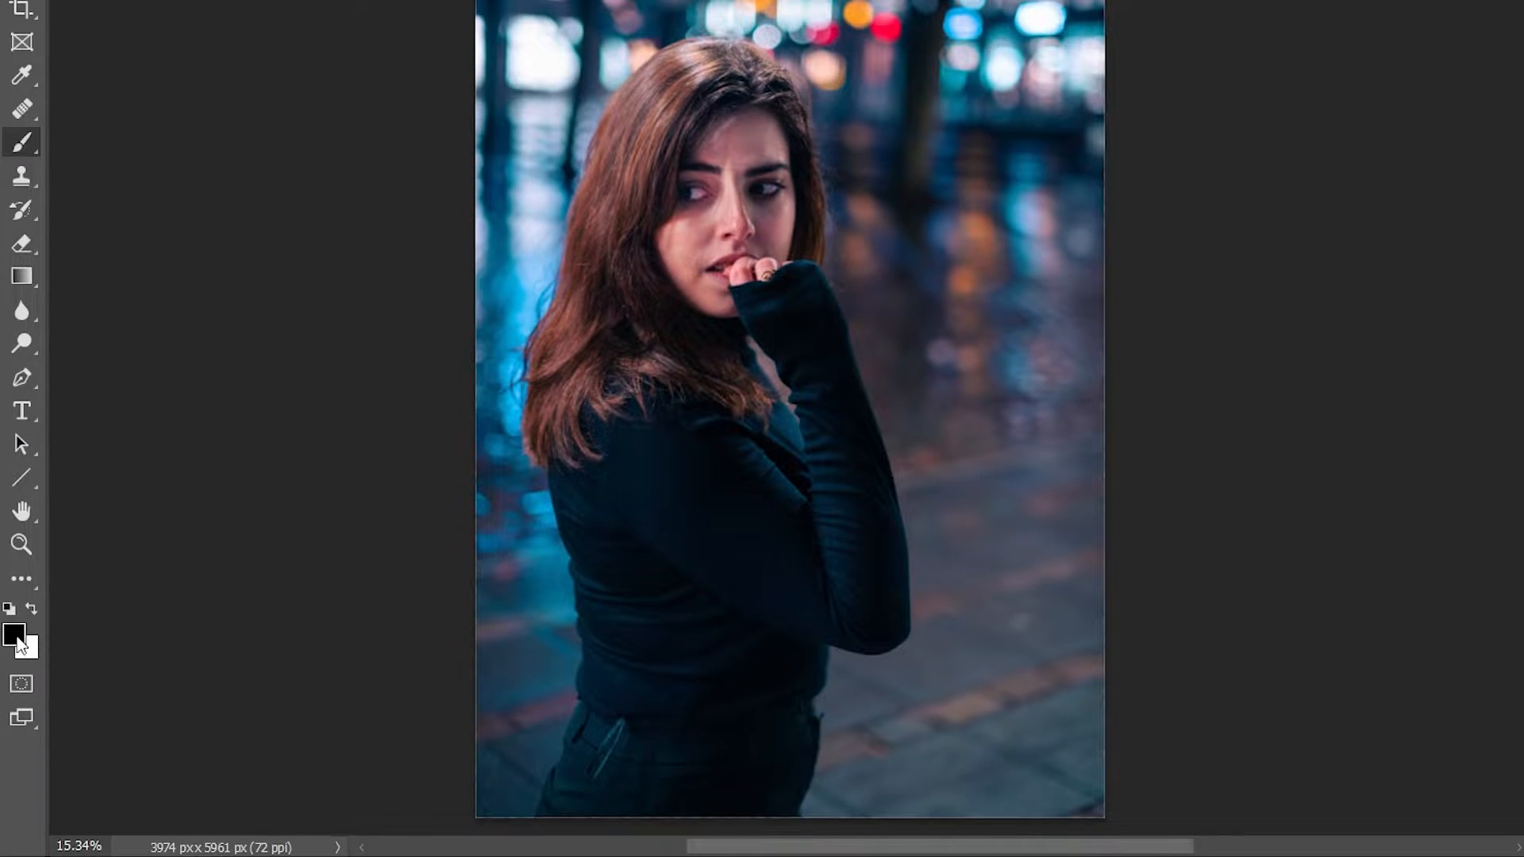
pyautogui.click(15, 639)
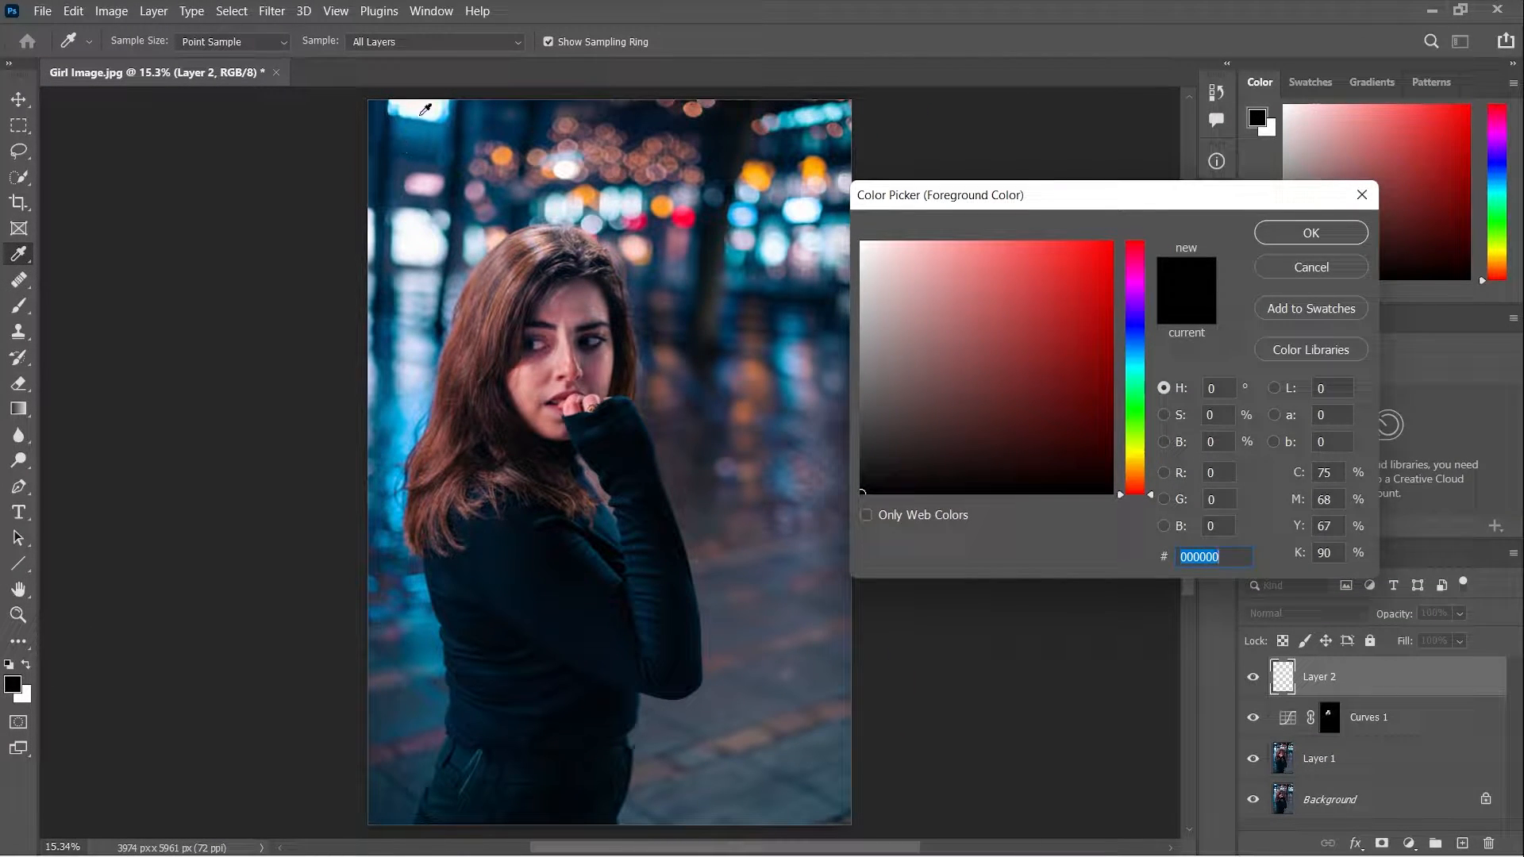
pyautogui.moveTo(427, 117); pyautogui.dragTo(434, 127)
pyautogui.moveTo(1104, 329)
pyautogui.mouseDown()
pyautogui.moveTo(1098, 344)
pyautogui.moveTo(1147, 339)
pyautogui.mouseUp()
pyautogui.moveTo(1109, 290); pyautogui.dragTo(1111, 265)
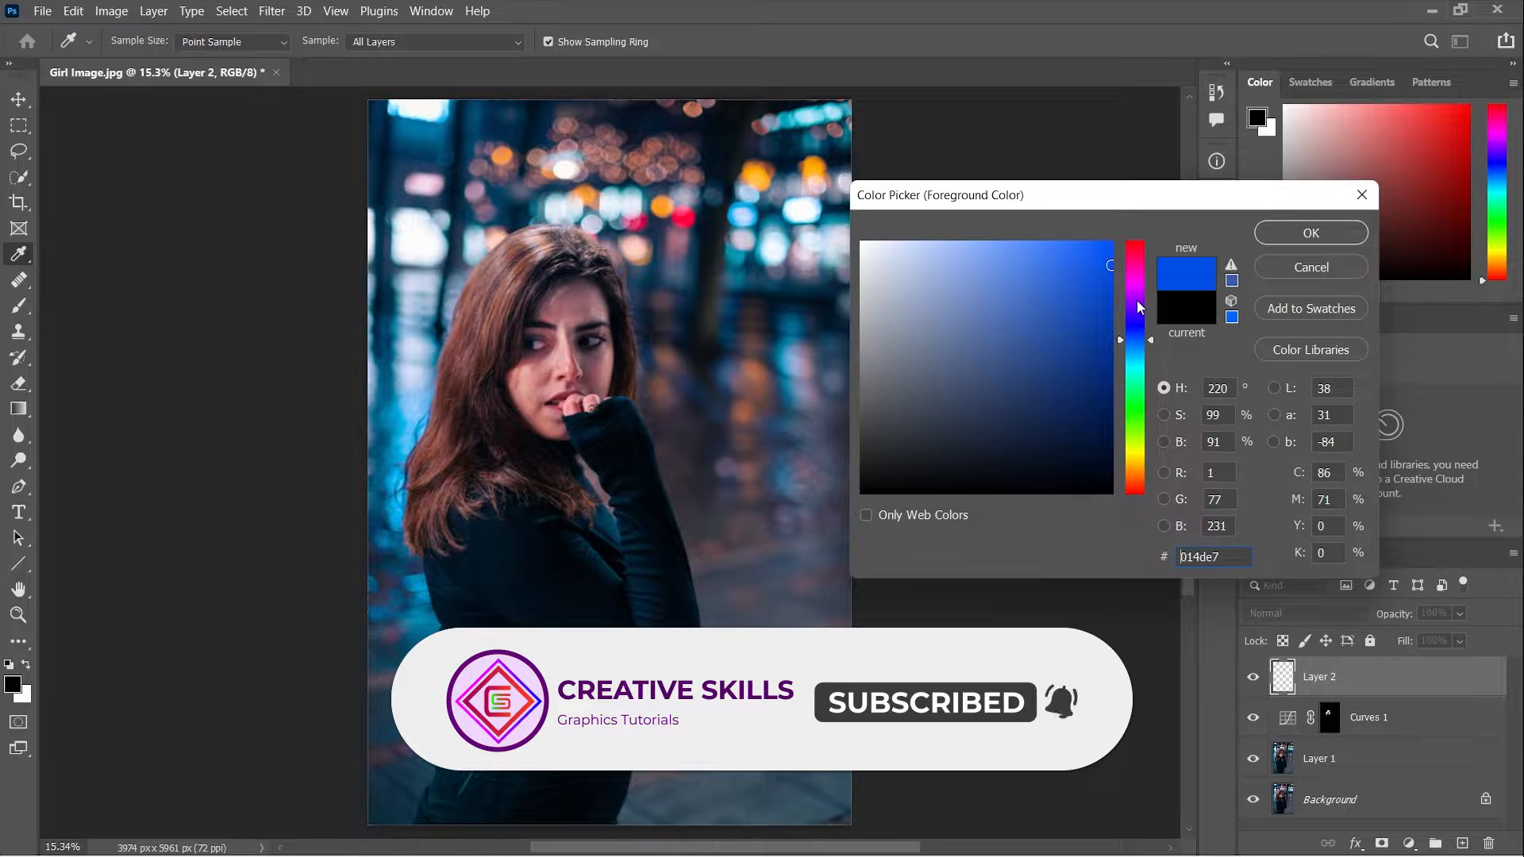
pyautogui.click(1299, 242)
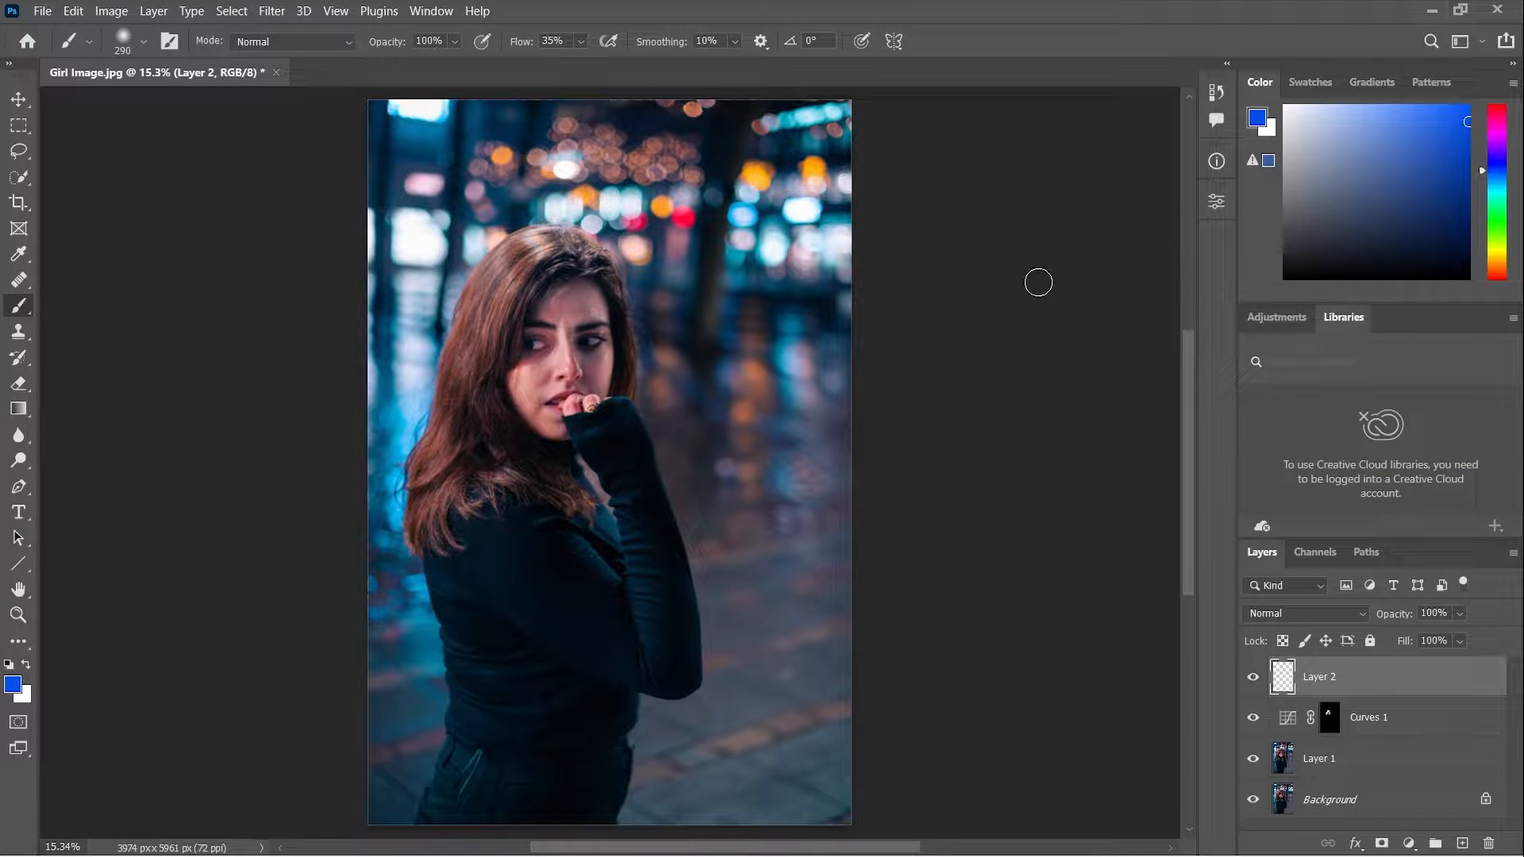
# Enlarge the brush to 1100 px and paint blue on Layer 2 over the upper and left background behind the woman.
pyautogui.press(']')
pyautogui.press(']')
pyautogui.press(']')
pyautogui.press(']')
pyautogui.press(']')
pyautogui.press(']')
pyautogui.press(']')
pyautogui.press(']')
pyautogui.press(']')
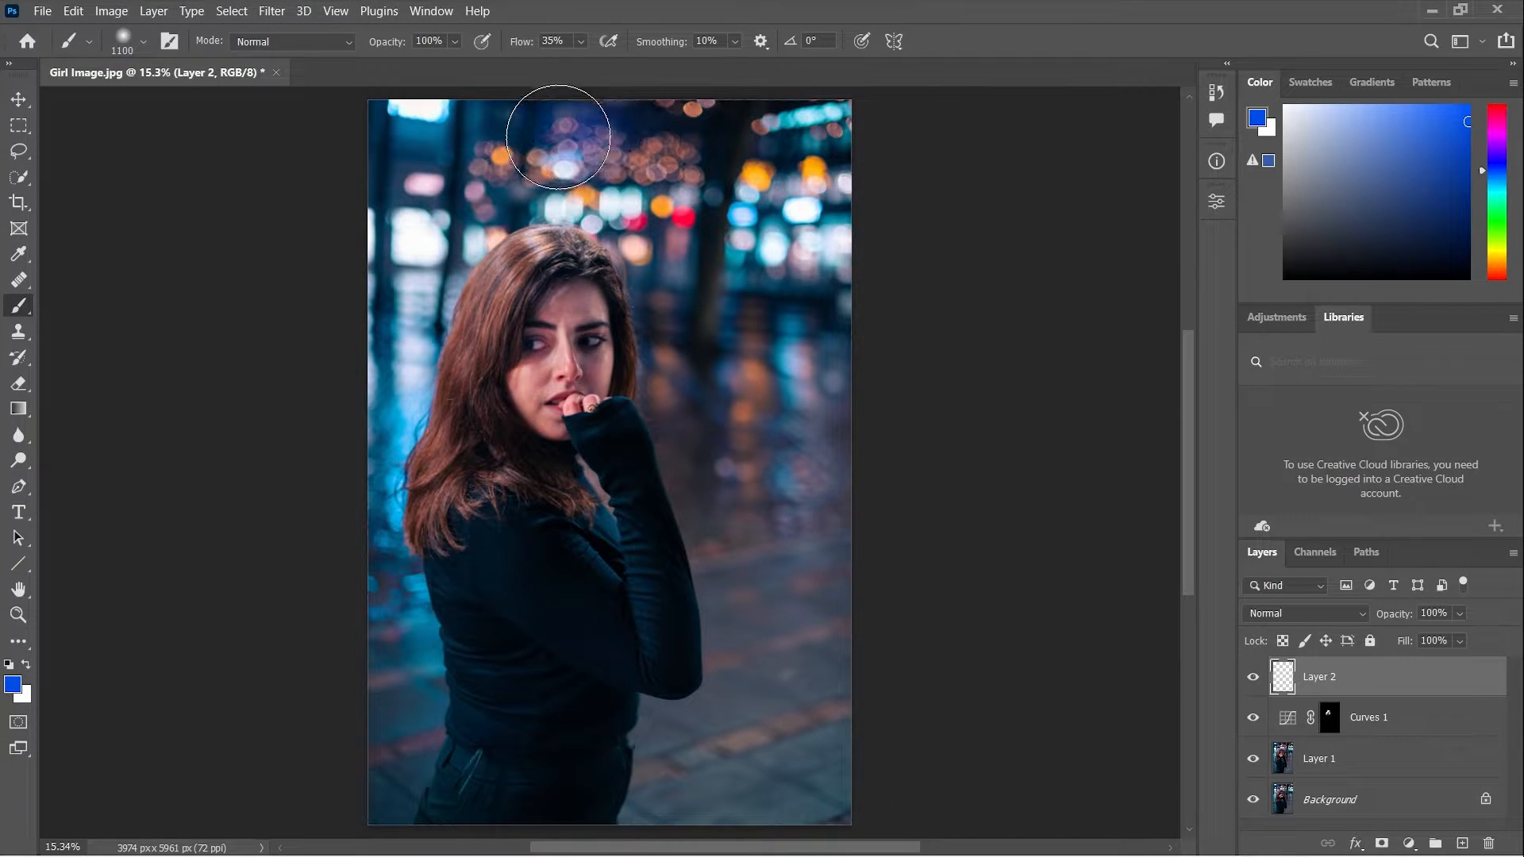
pyautogui.moveTo(558, 137)
pyautogui.mouseDown()
pyautogui.moveTo(401, 145)
pyautogui.moveTo(377, 375)
pyautogui.moveTo(412, 238)
pyautogui.moveTo(572, 197)
pyautogui.moveTo(632, 108)
pyautogui.moveTo(432, 241)
pyautogui.moveTo(370, 438)
pyautogui.moveTo(330, 480)
pyautogui.mouseUp()
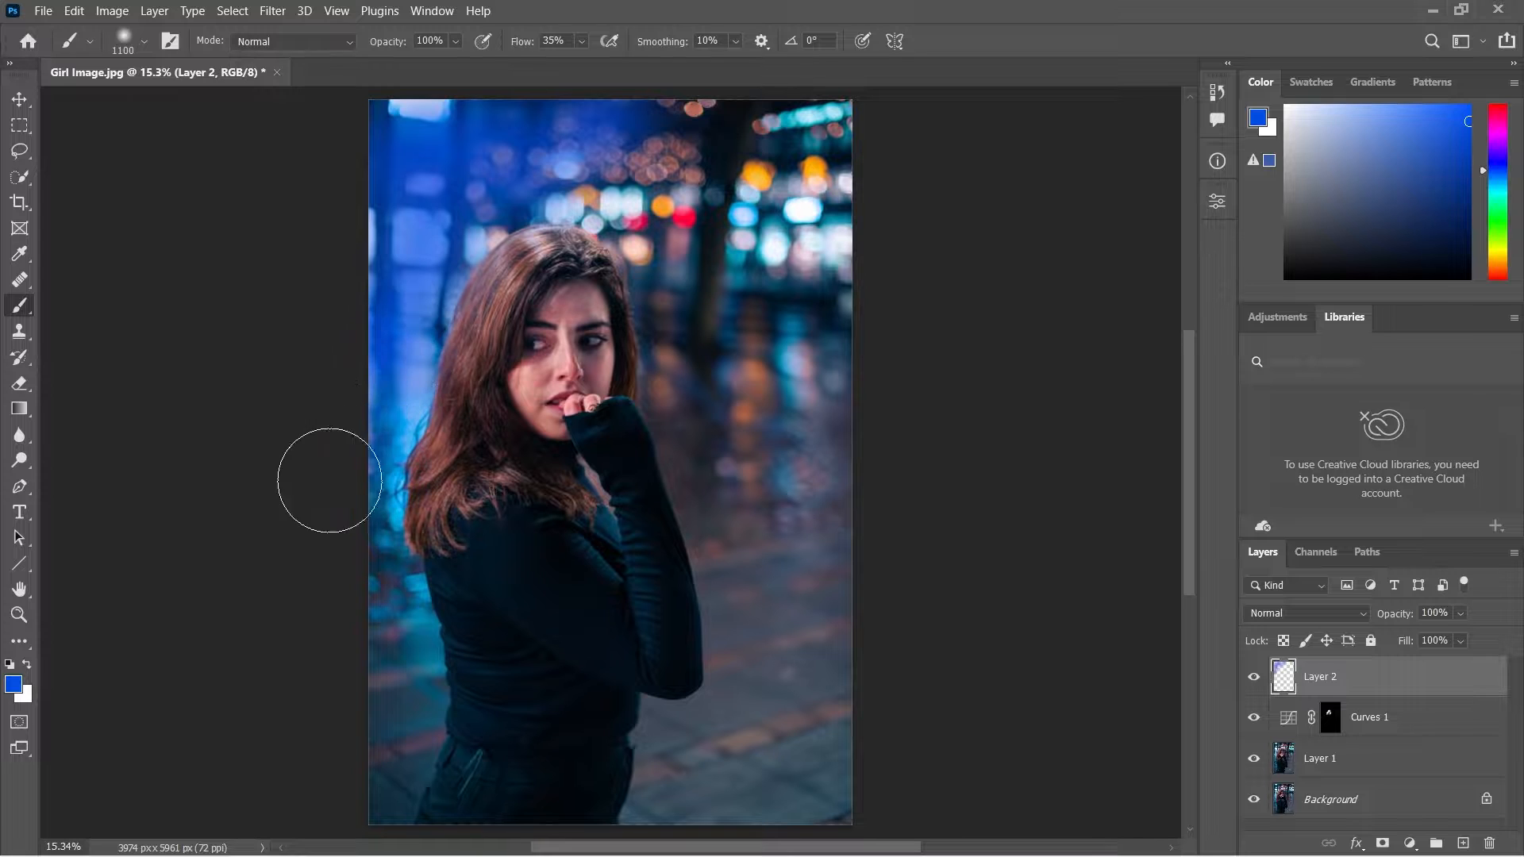
pyautogui.moveTo(521, 187); pyautogui.dragTo(700, 107)
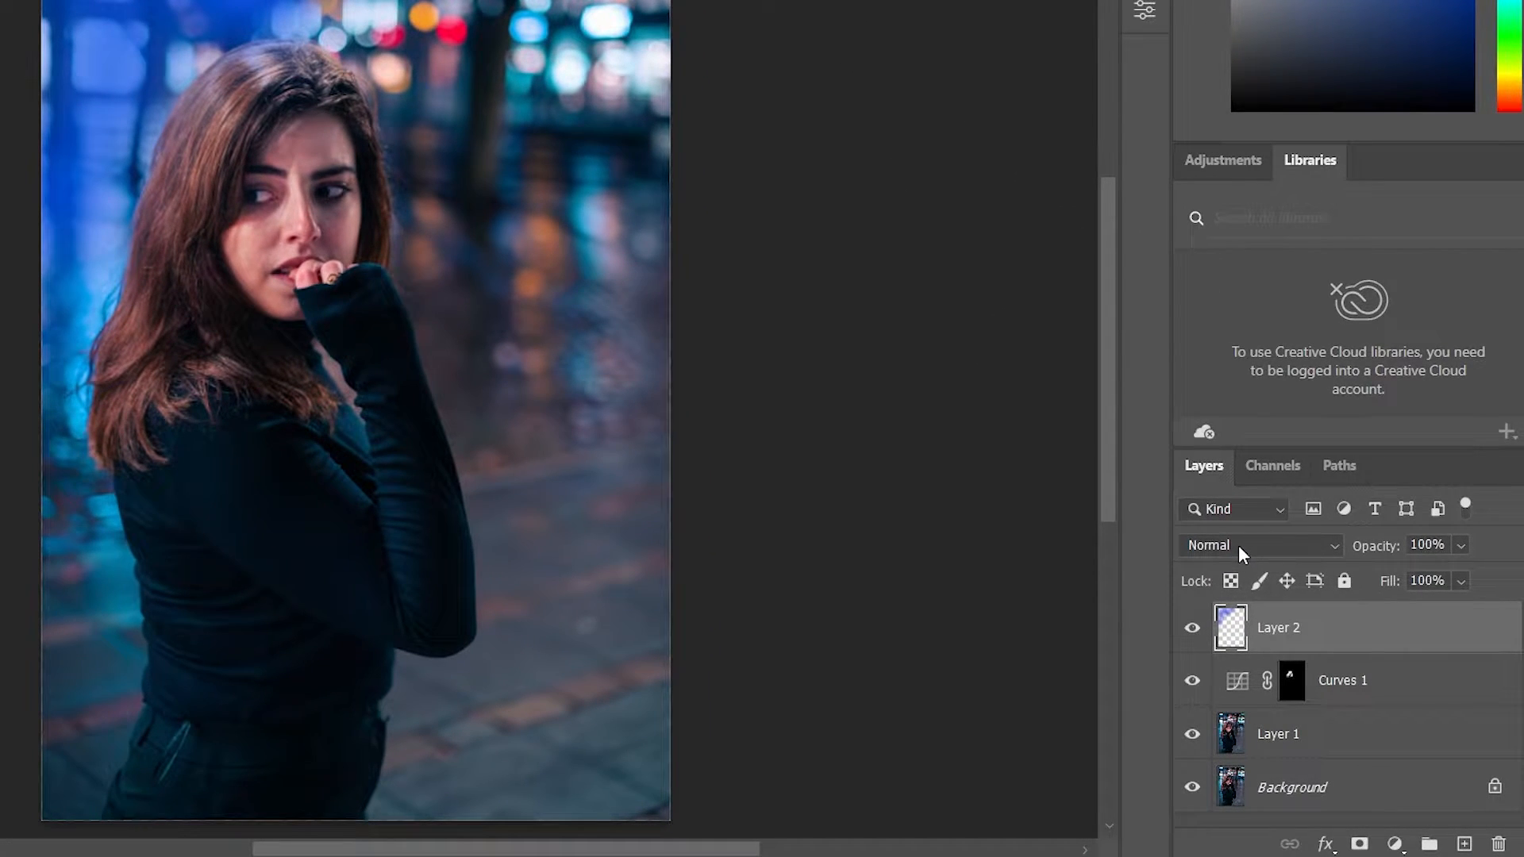
# Set Layer 2's blend mode to Color Dodge and its opacity to 45%.
pyautogui.click(1238, 546)
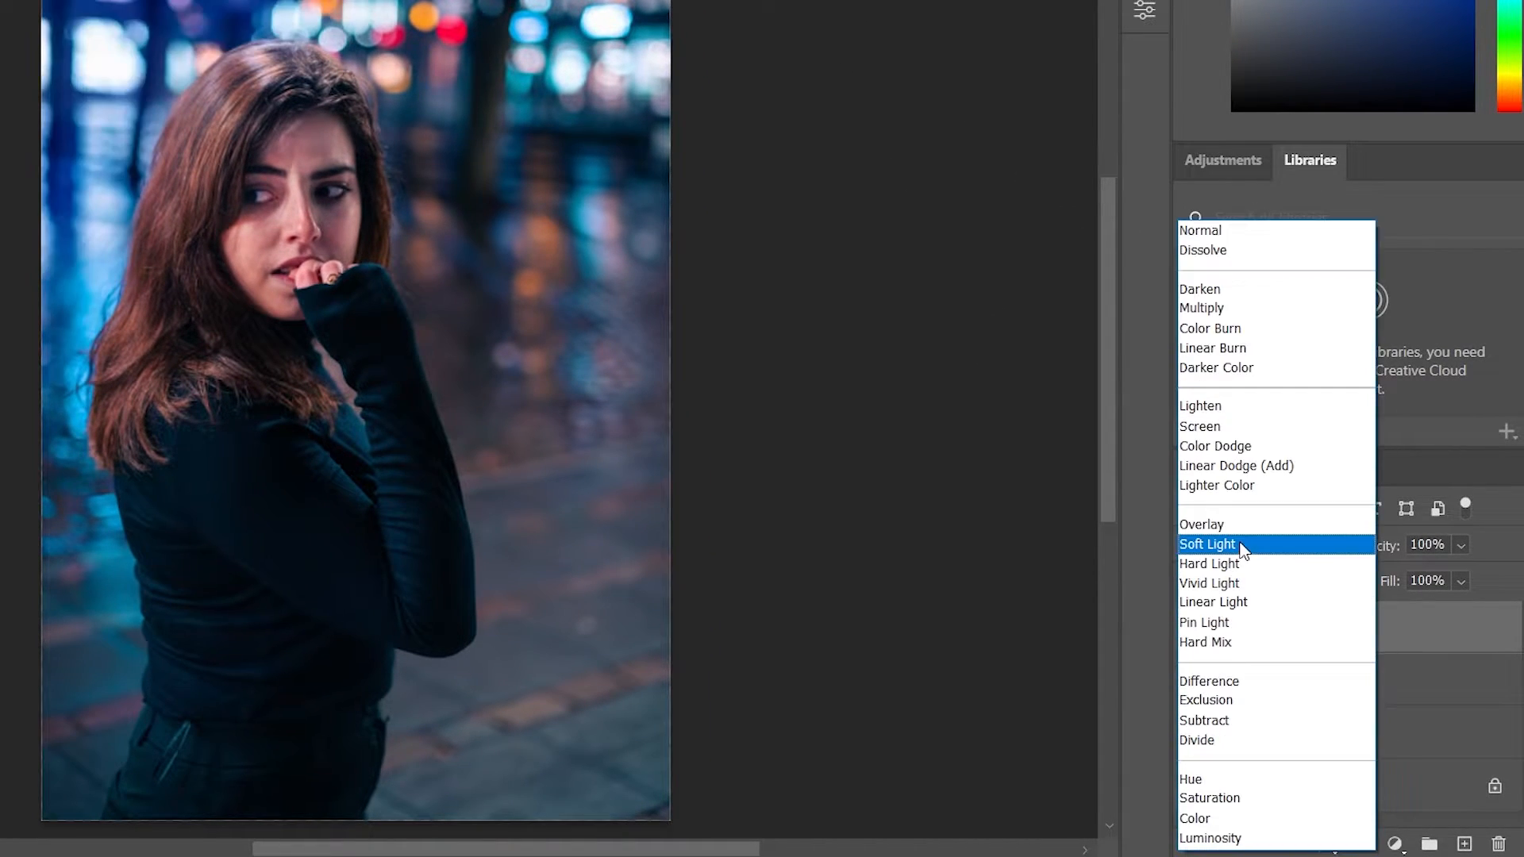
pyautogui.click(1246, 446)
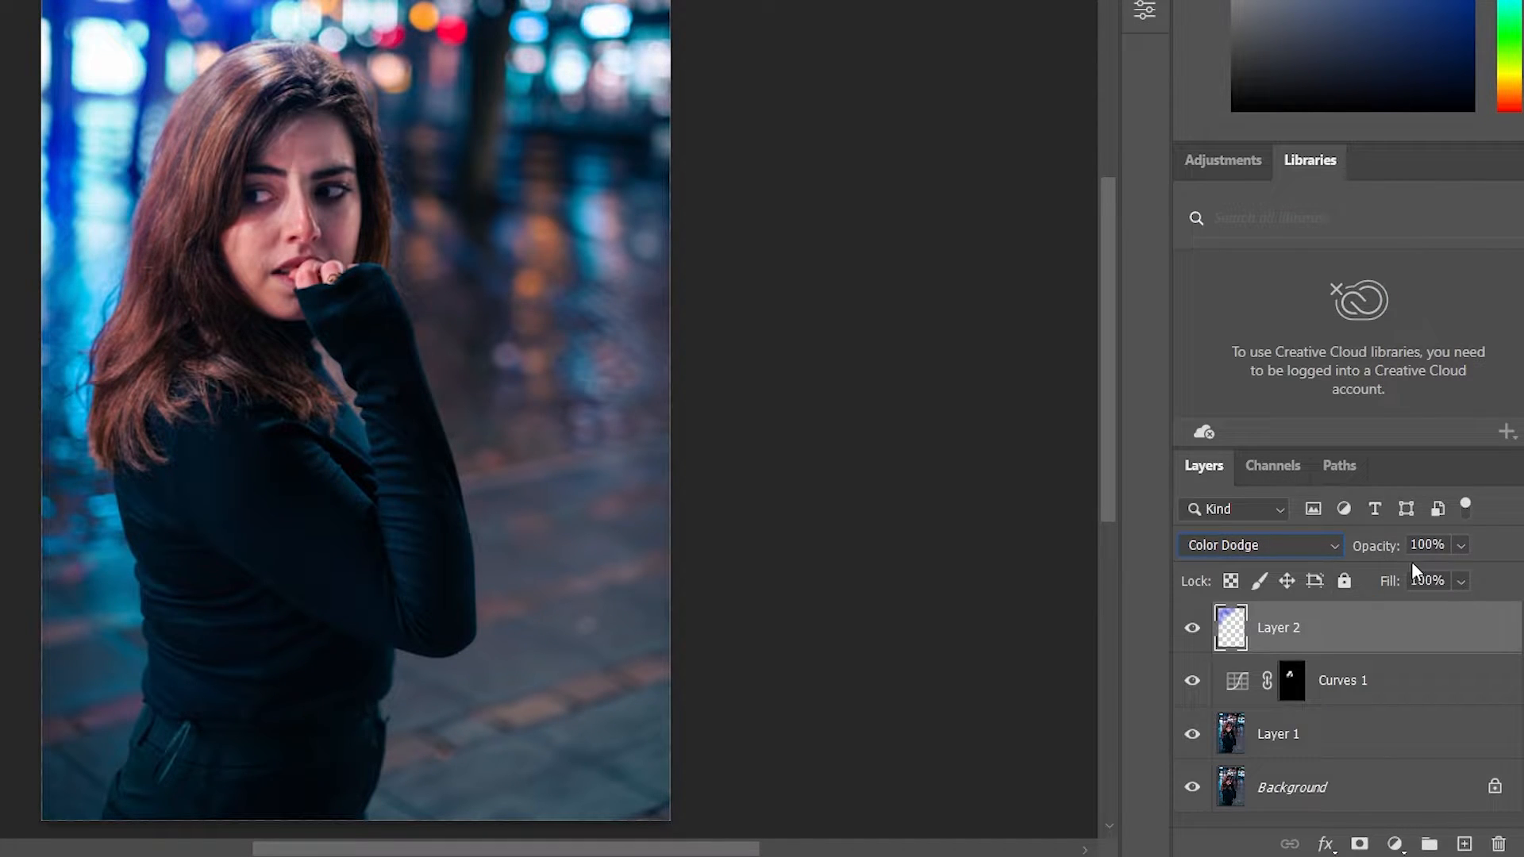
pyautogui.moveTo(1398, 550); pyautogui.dragTo(1396, 553)
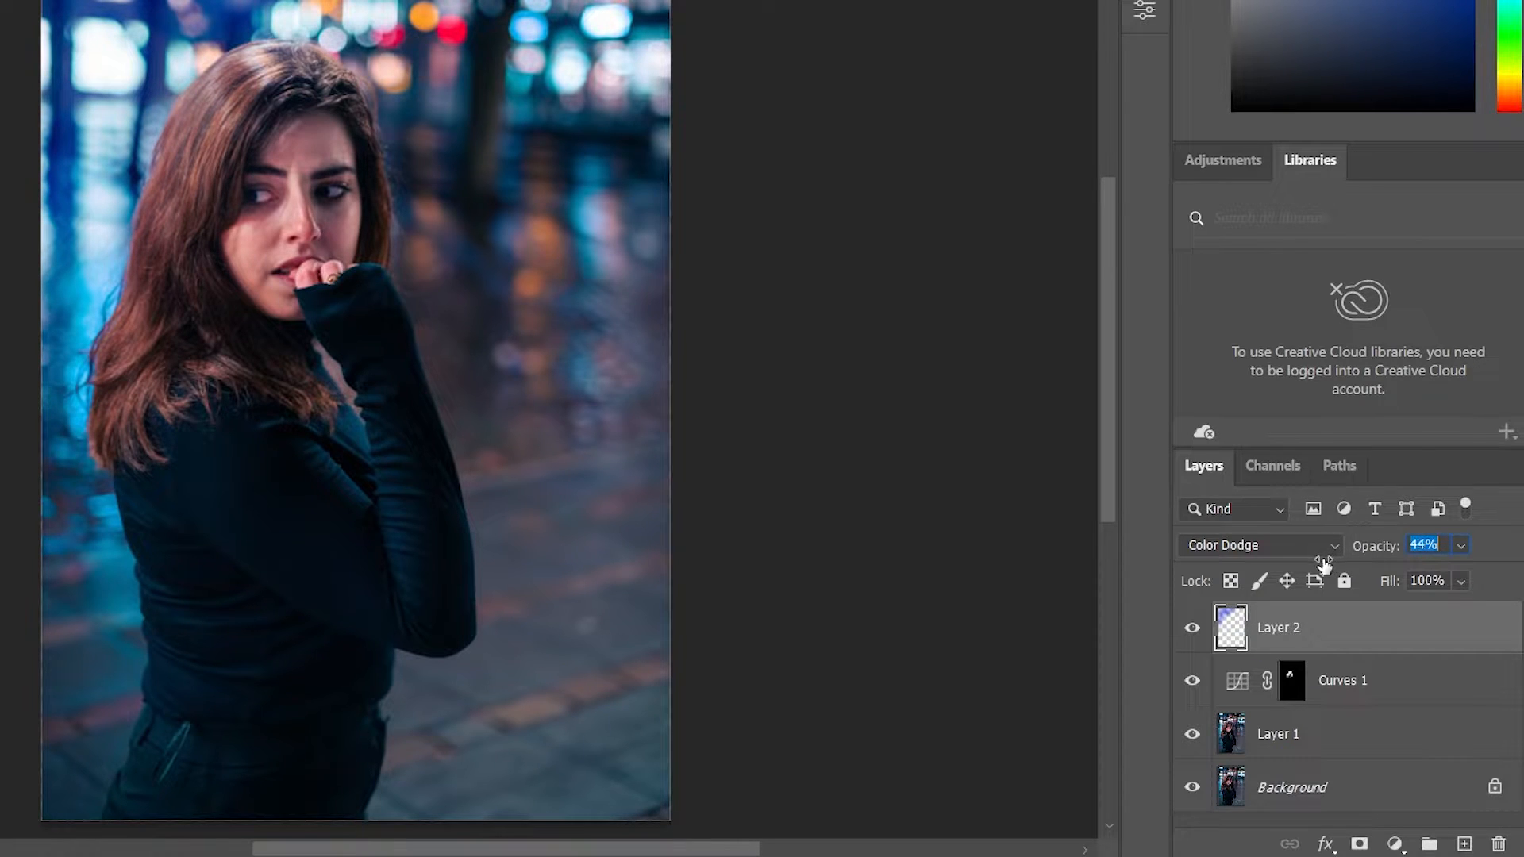
pyautogui.moveTo(1323, 566); pyautogui.dragTo(1325, 564)
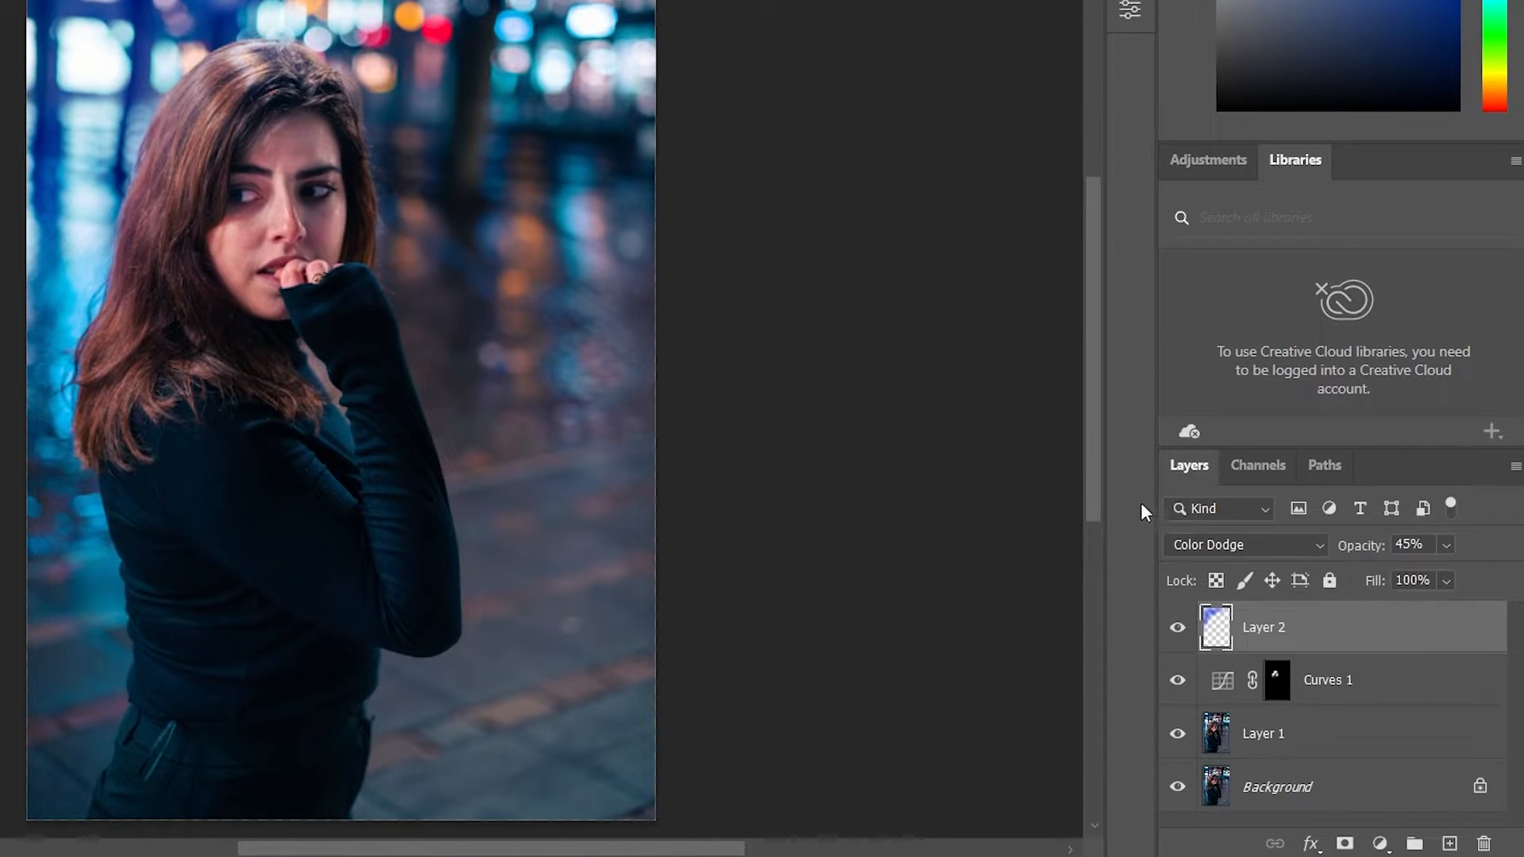
# Add a new layer above Layer 2 and paint light blue, hex 0599e3, over the pavement in the photo's lower right.
pyautogui.click(1449, 843)
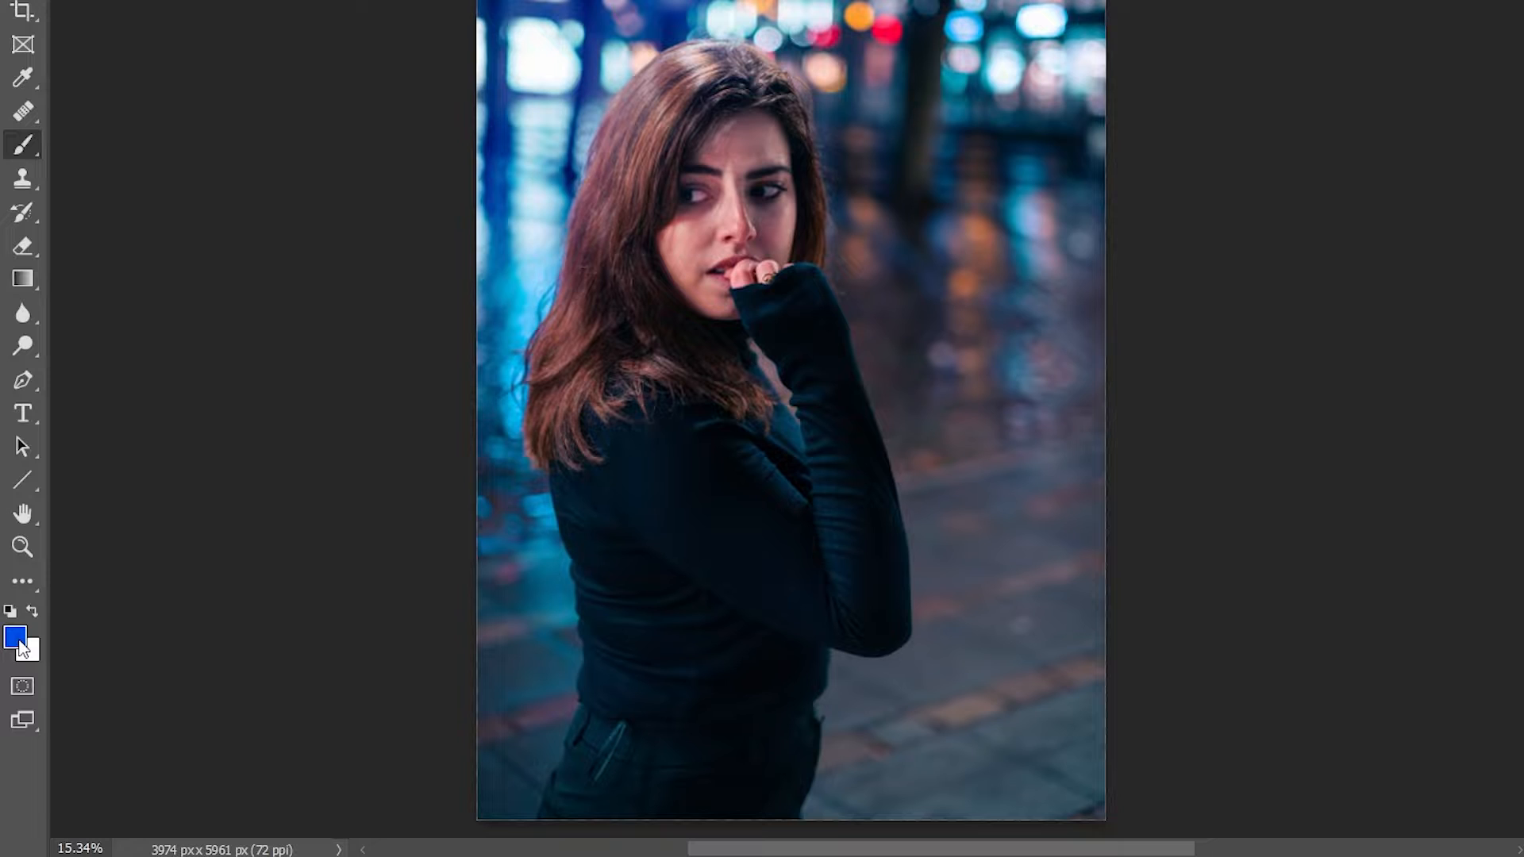
pyautogui.click(18, 641)
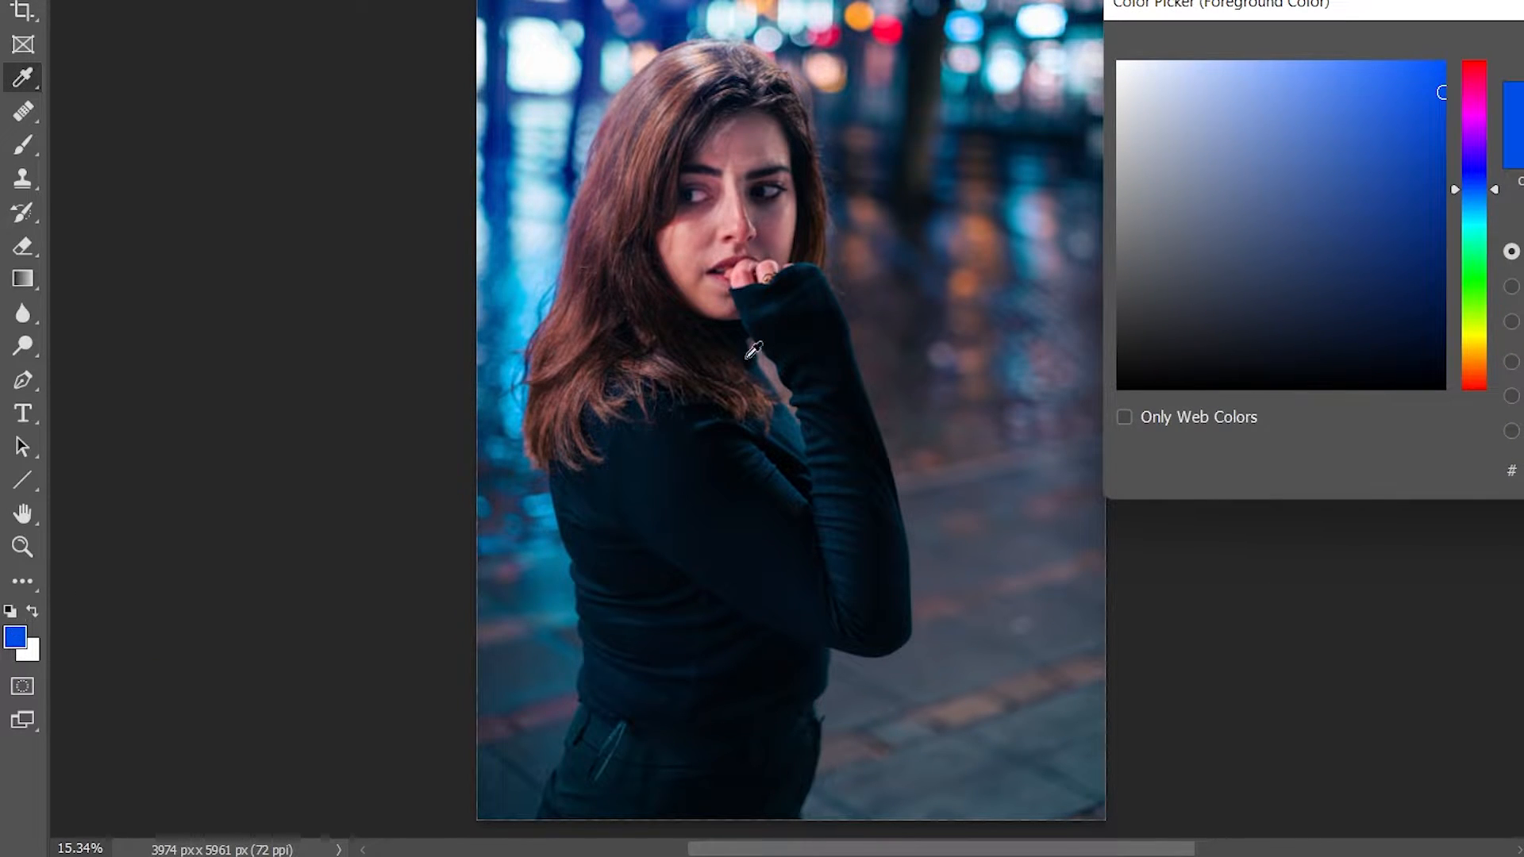
pyautogui.click(1081, 765)
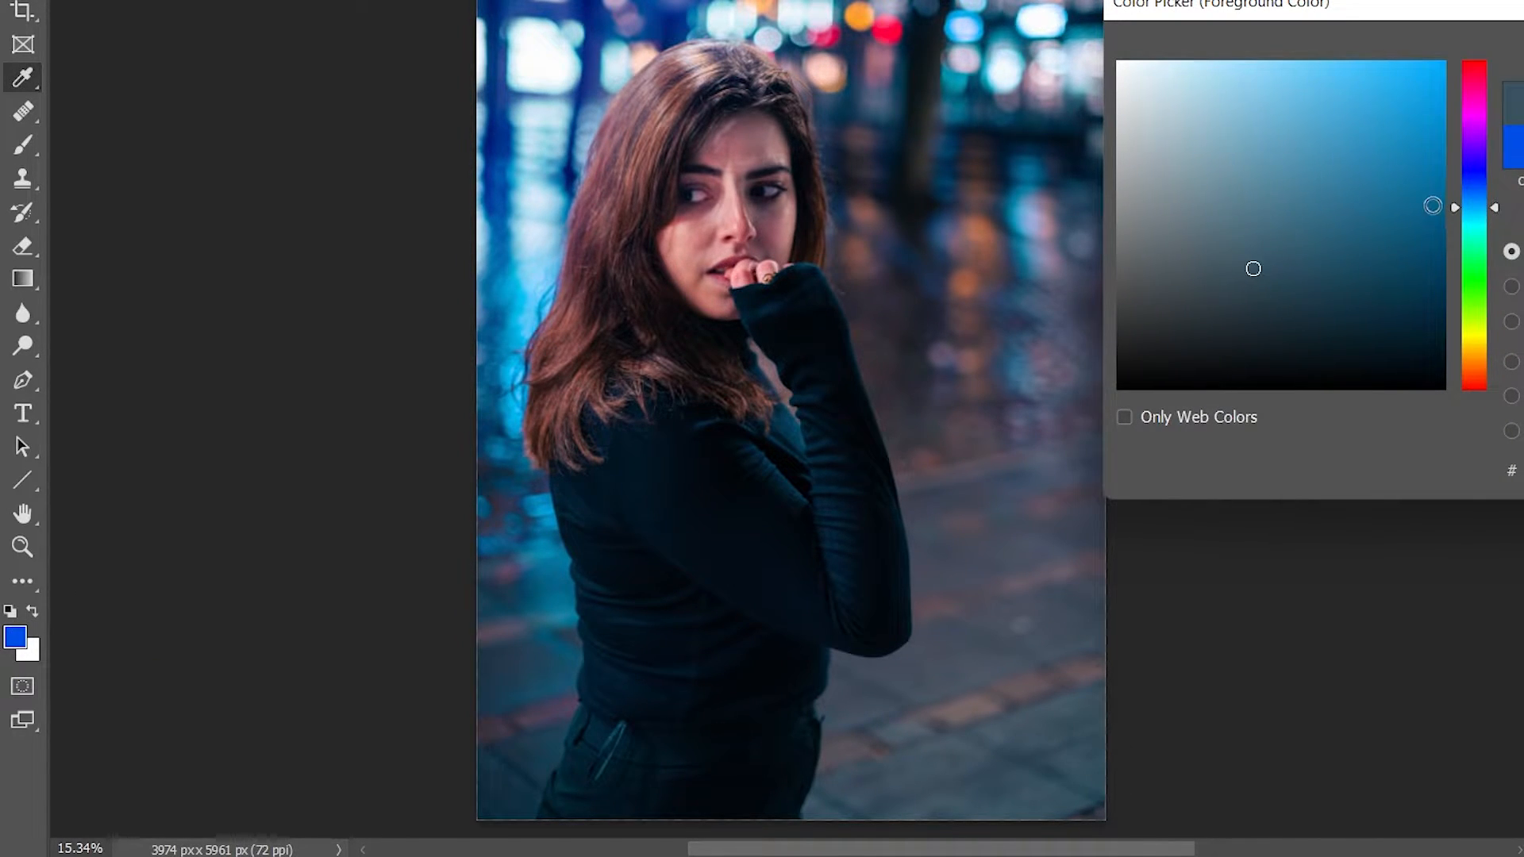
pyautogui.moveTo(1431, 204); pyautogui.dragTo(1436, 94)
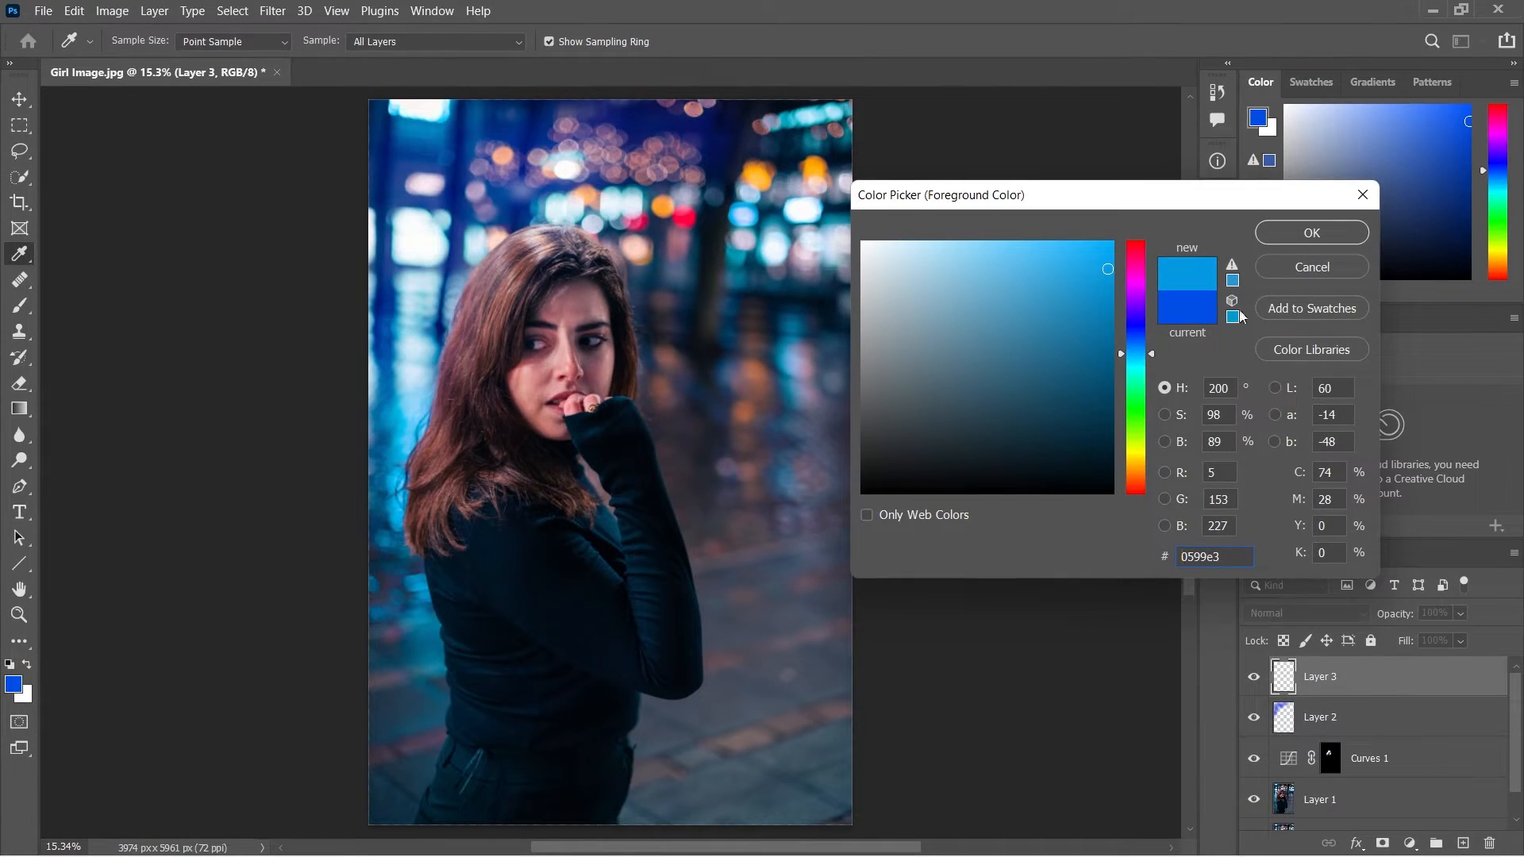
pyautogui.click(1310, 232)
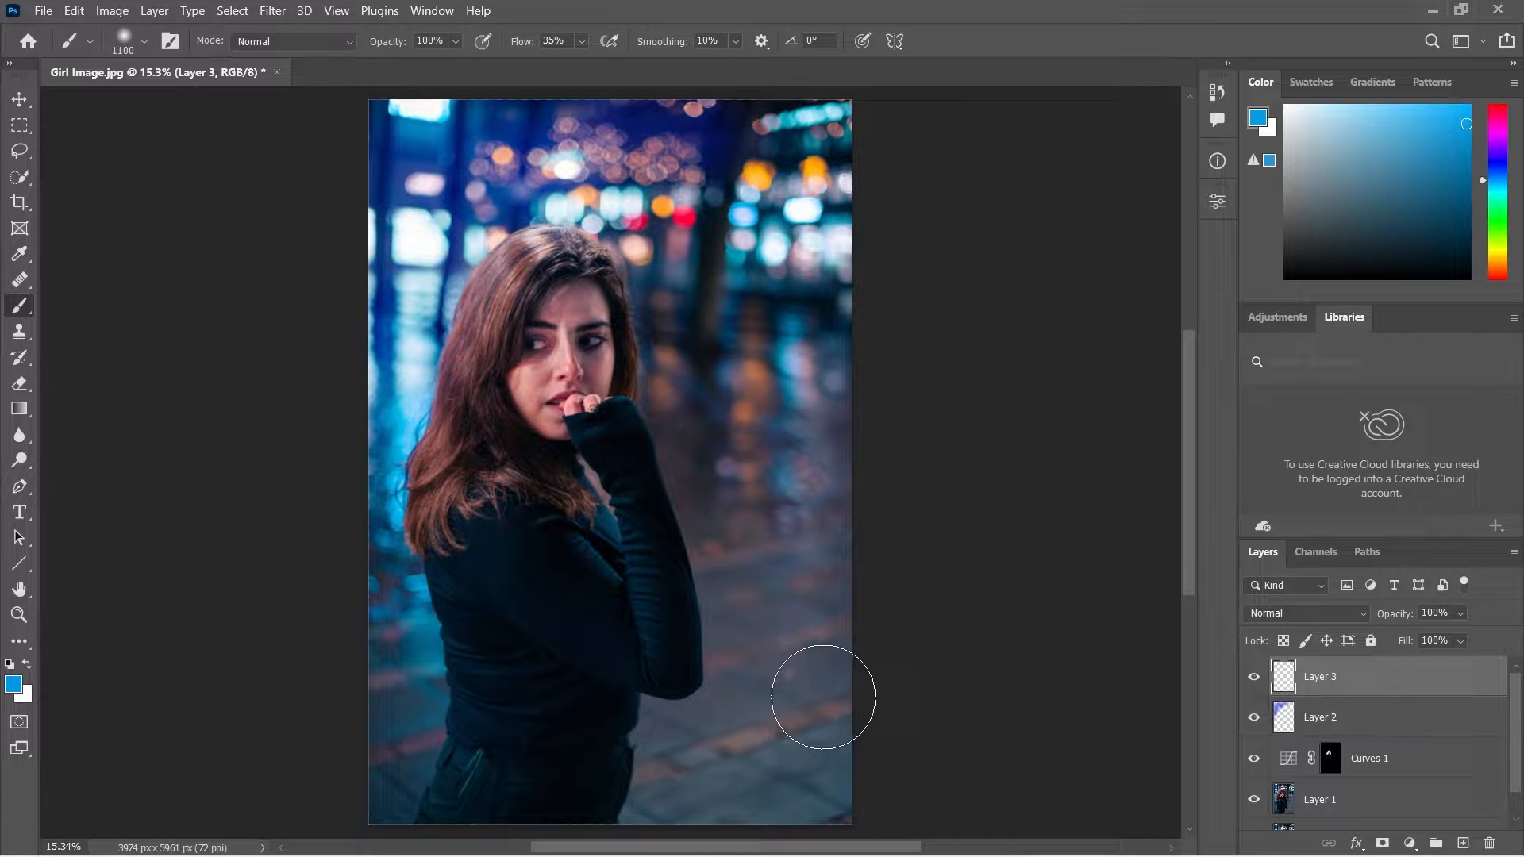
pyautogui.moveTo(823, 697)
pyautogui.mouseDown()
pyautogui.moveTo(829, 750)
pyautogui.moveTo(810, 796)
pyautogui.moveTo(775, 821)
pyautogui.moveTo(689, 816)
pyautogui.moveTo(759, 756)
pyautogui.moveTo(818, 598)
pyautogui.moveTo(731, 757)
pyautogui.moveTo(592, 818)
pyautogui.moveTo(625, 780)
pyautogui.moveTo(615, 822)
pyautogui.moveTo(746, 698)
pyautogui.moveTo(811, 549)
pyautogui.moveTo(844, 525)
pyautogui.moveTo(763, 678)
pyautogui.moveTo(730, 689)
pyautogui.mouseUp()
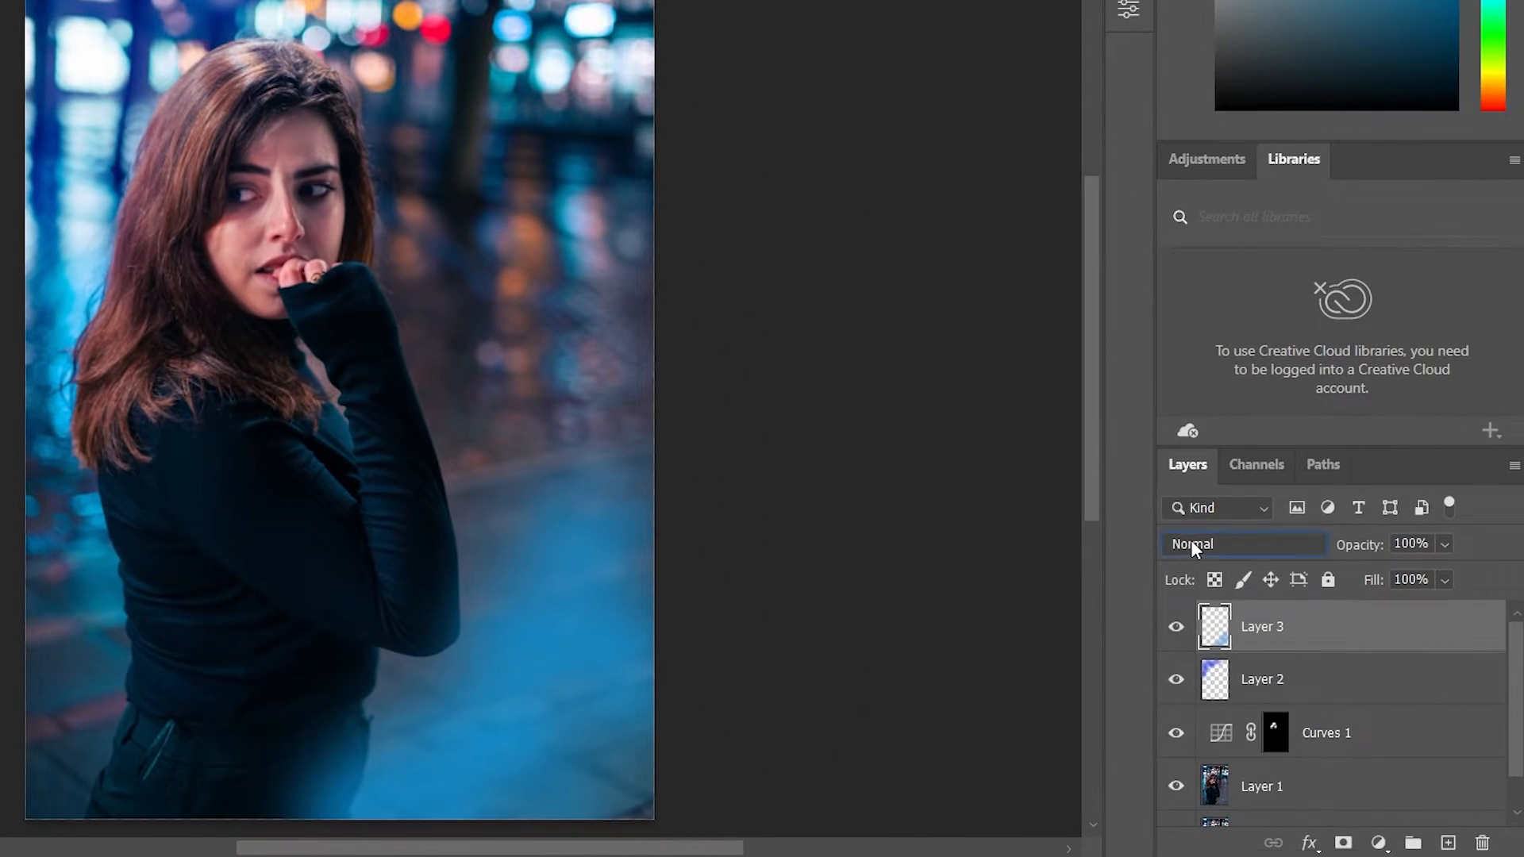
# Set Layer 3's blend mode to Color Dodge and its opacity to 40%.
pyautogui.click(1192, 543)
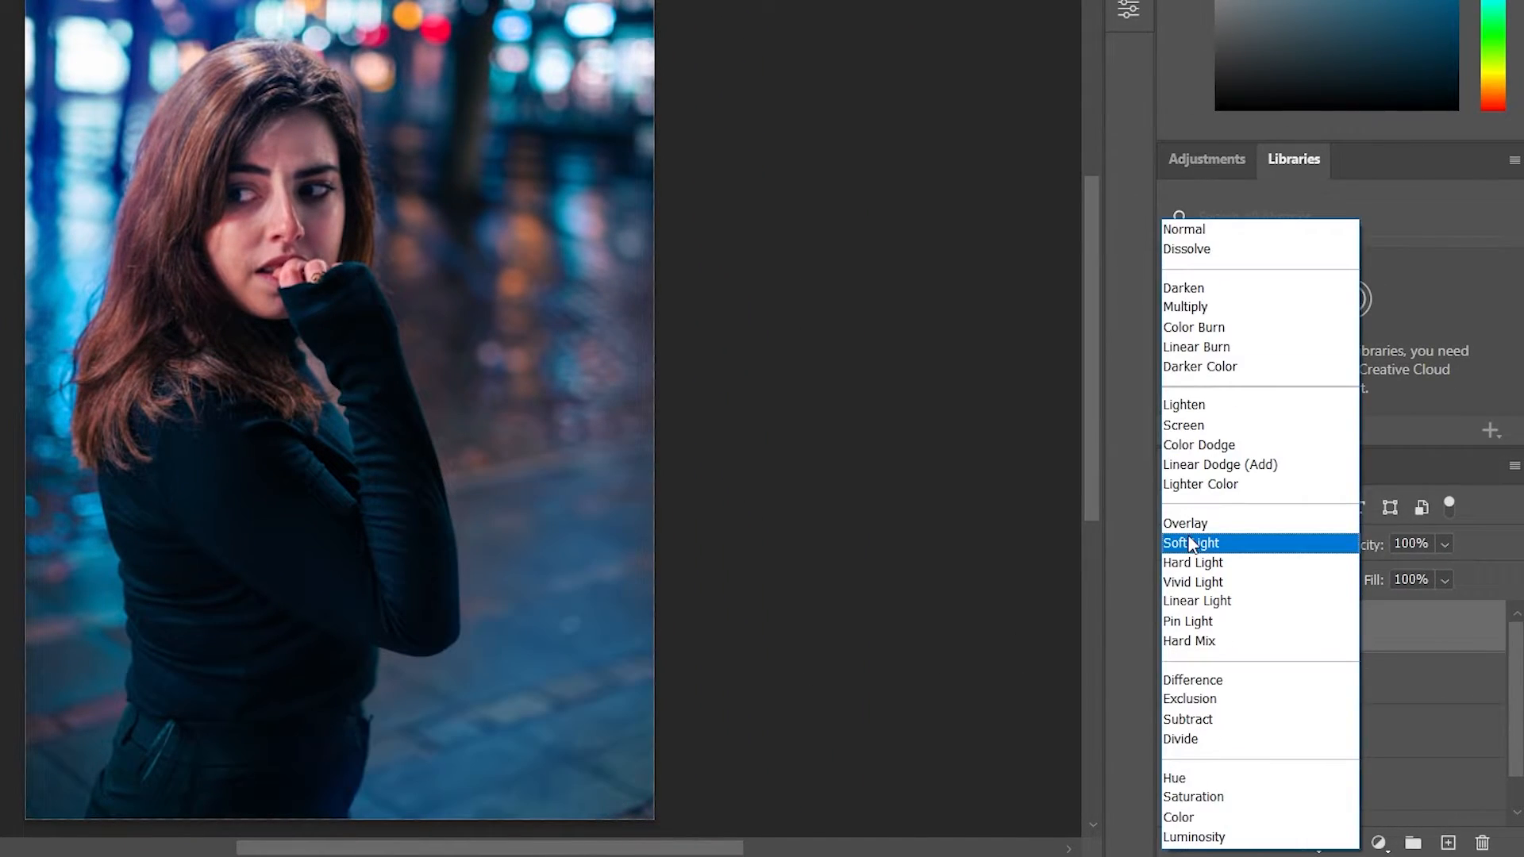
pyautogui.click(1169, 446)
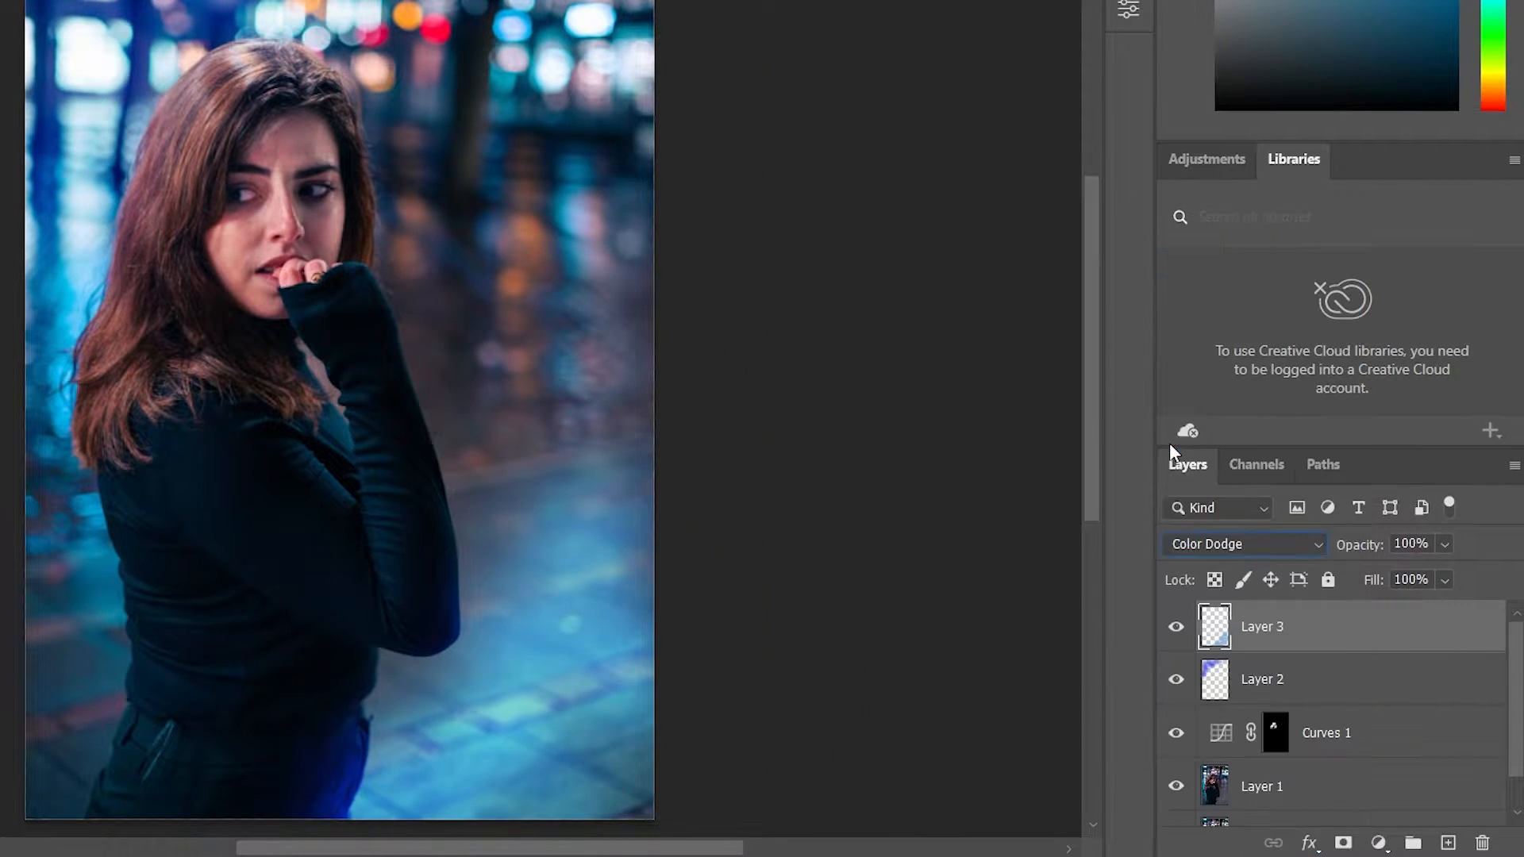
pyautogui.moveTo(1371, 557); pyautogui.dragTo(1286, 563)
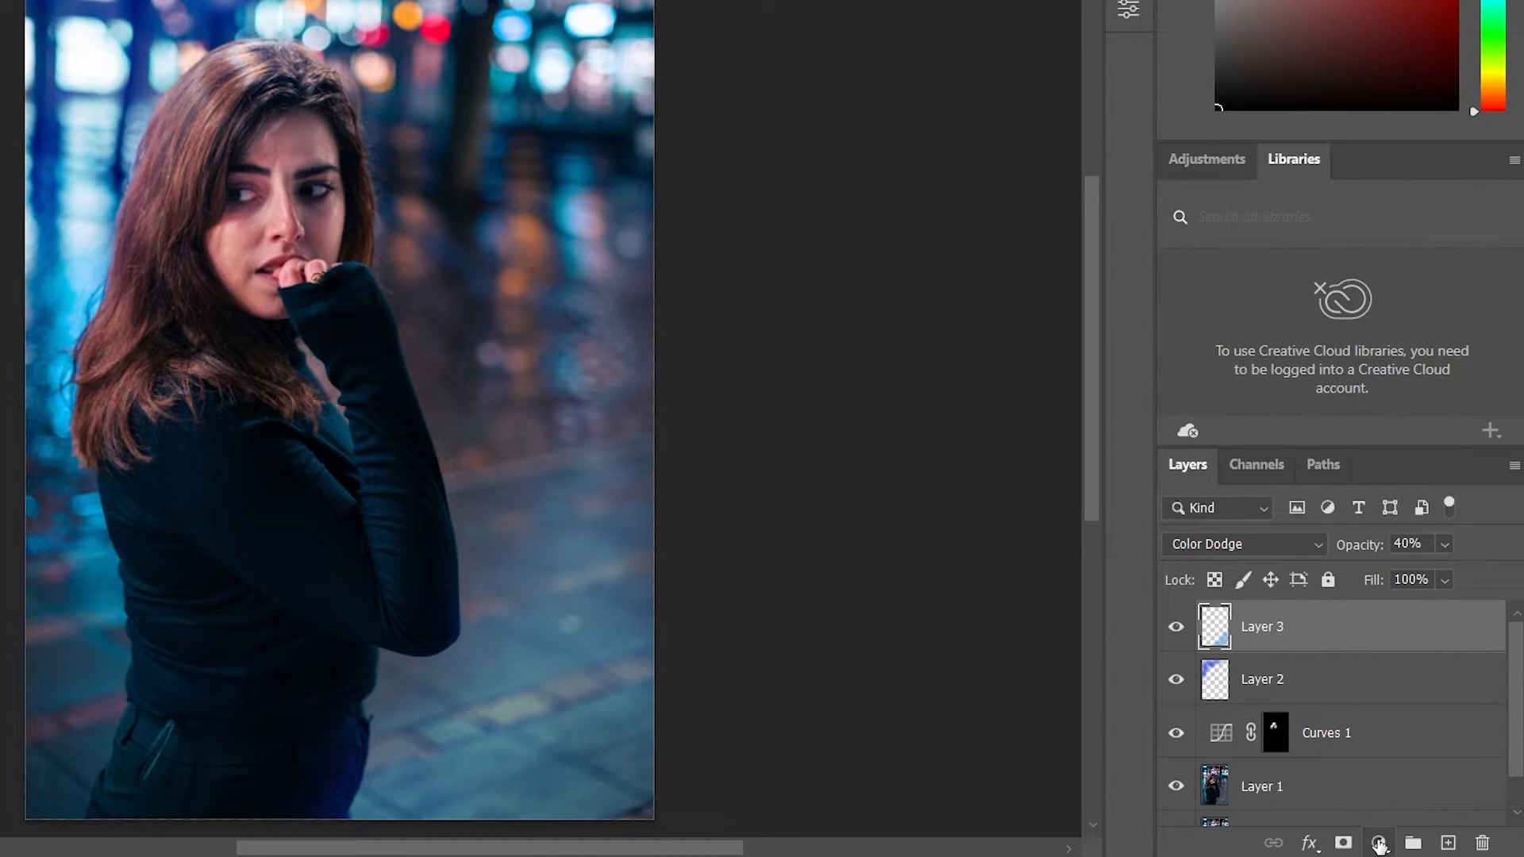
# Add a Curves adjustment layer above Layer 3 and pull the Red channel's midtones slightly down.
pyautogui.click(1378, 842)
pyautogui.click(1452, 514)
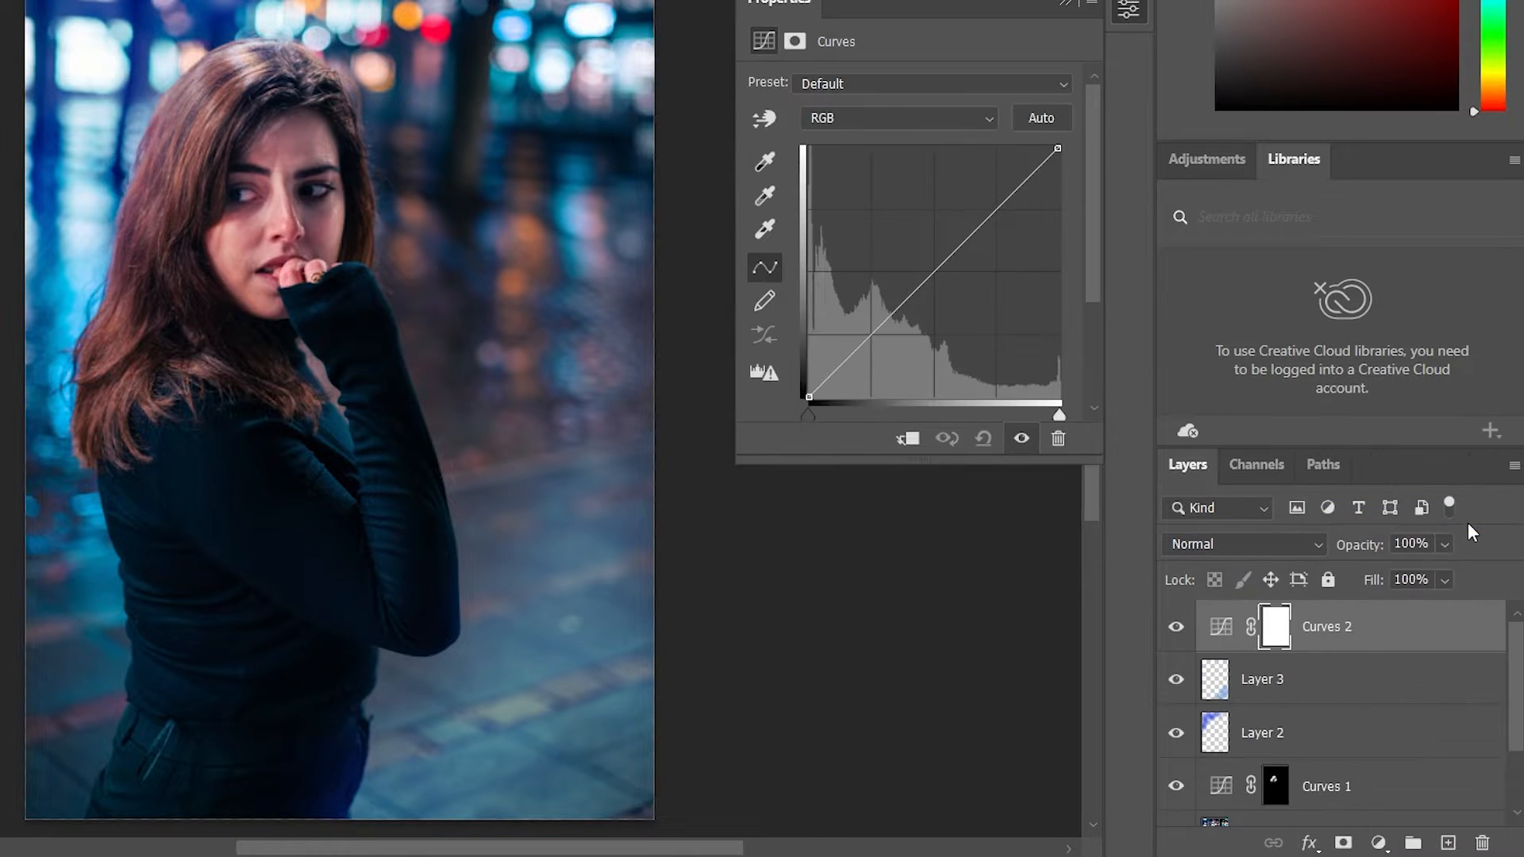
pyautogui.click(848, 127)
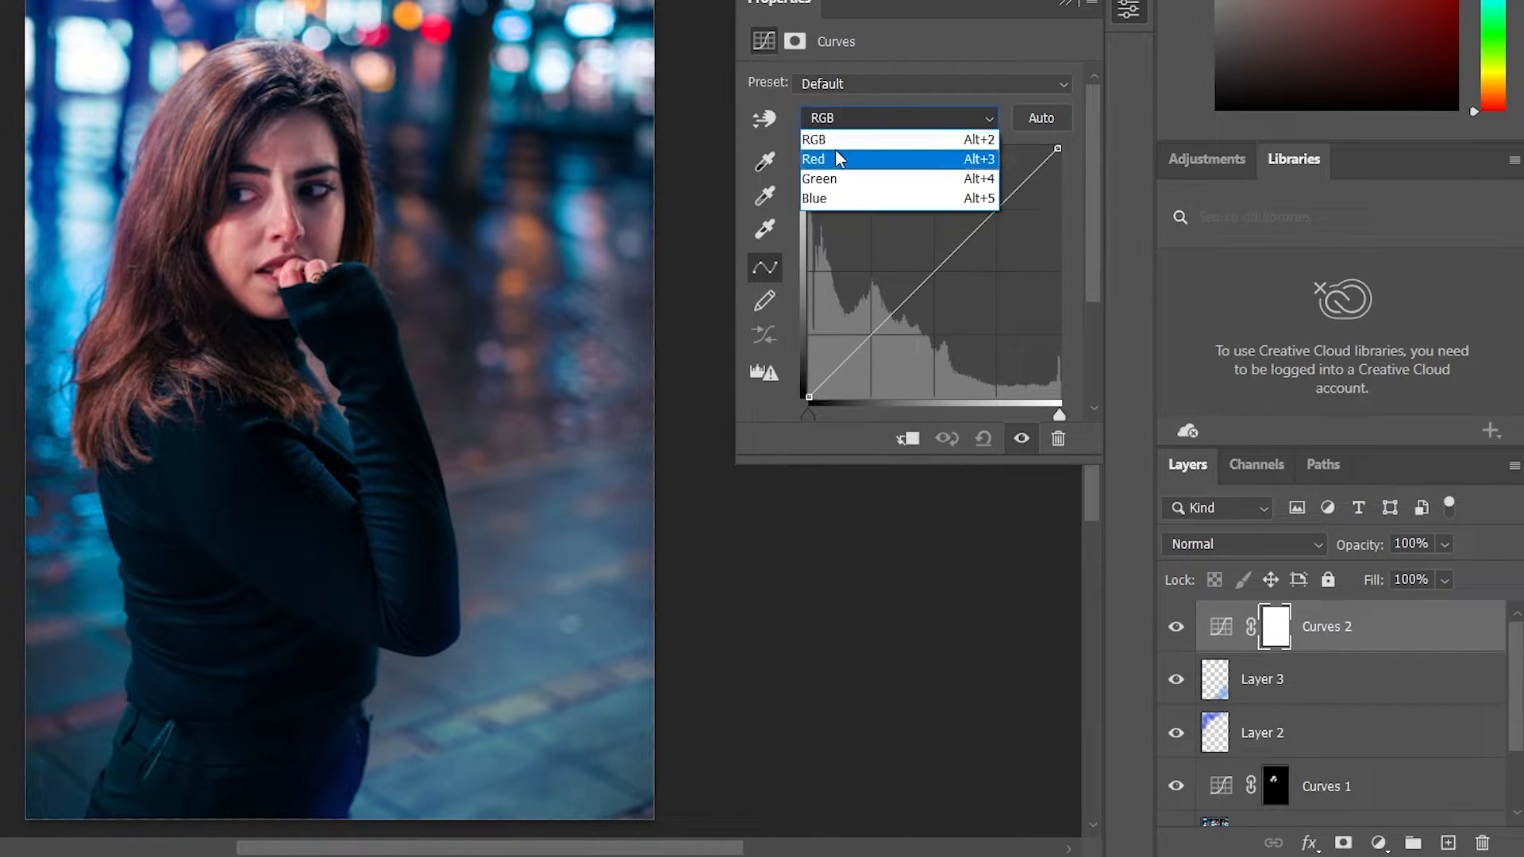
pyautogui.click(840, 160)
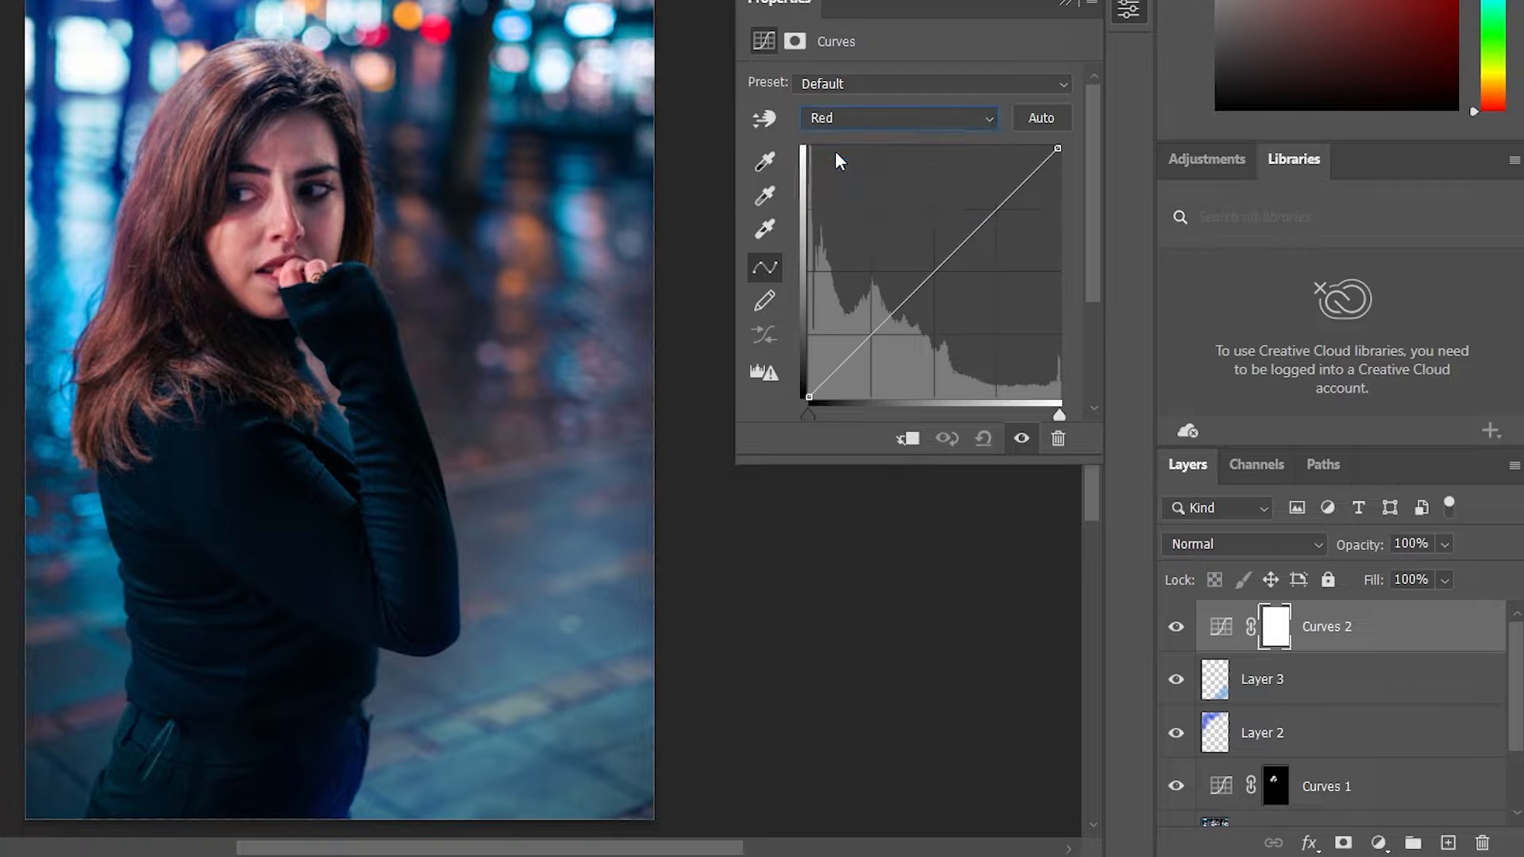
pyautogui.click(936, 275)
pyautogui.moveTo(935, 276); pyautogui.dragTo(955, 280)
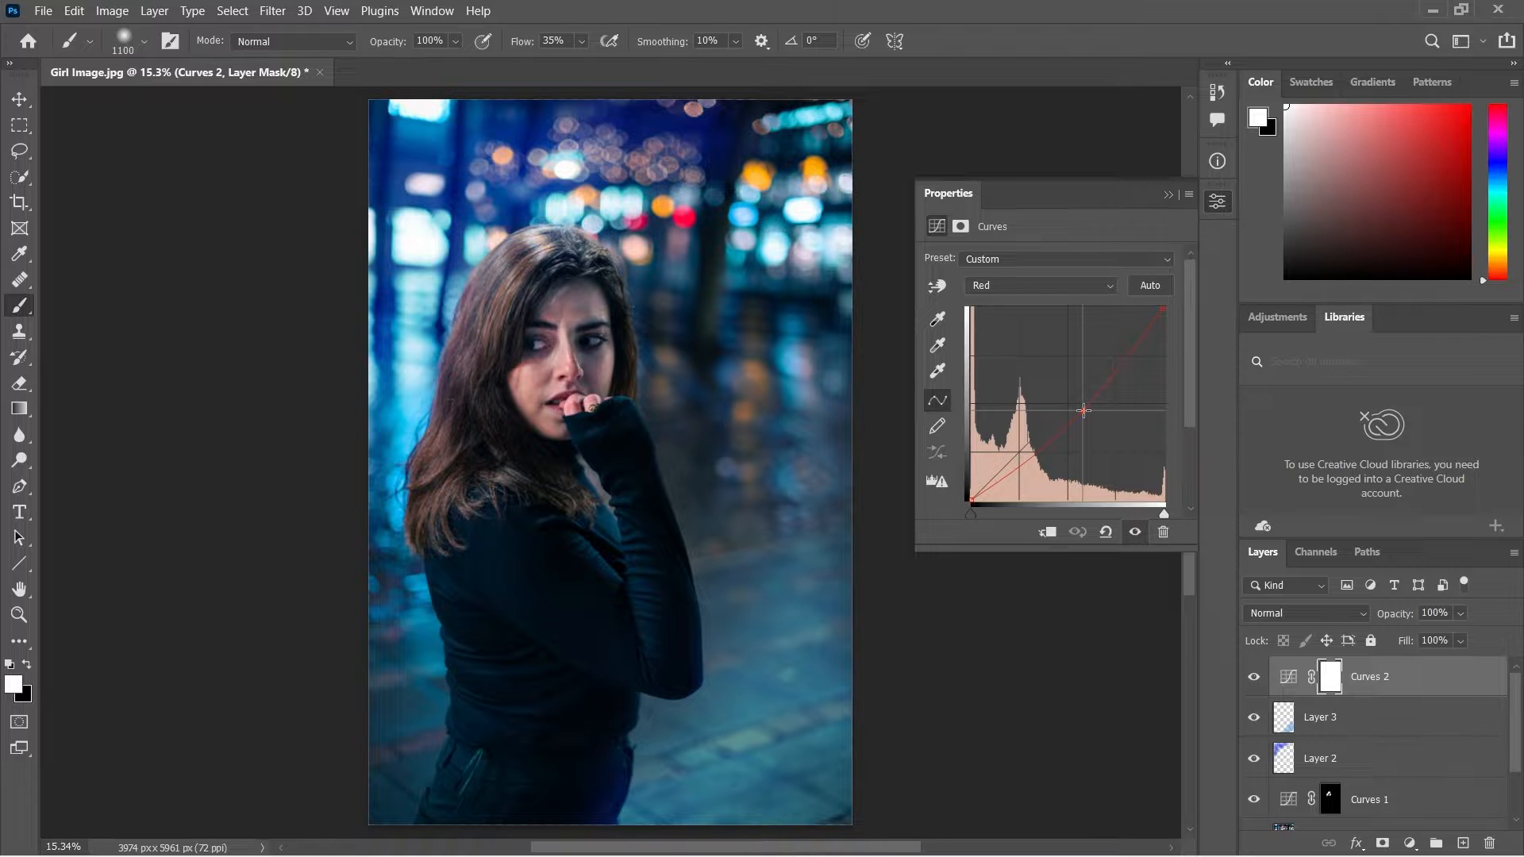
pyautogui.moveTo(1083, 410); pyautogui.dragTo(1087, 402)
# Lower the midtones and the highlight end of the Green channel in the new Curves adjustment.
pyautogui.click(1040, 287)
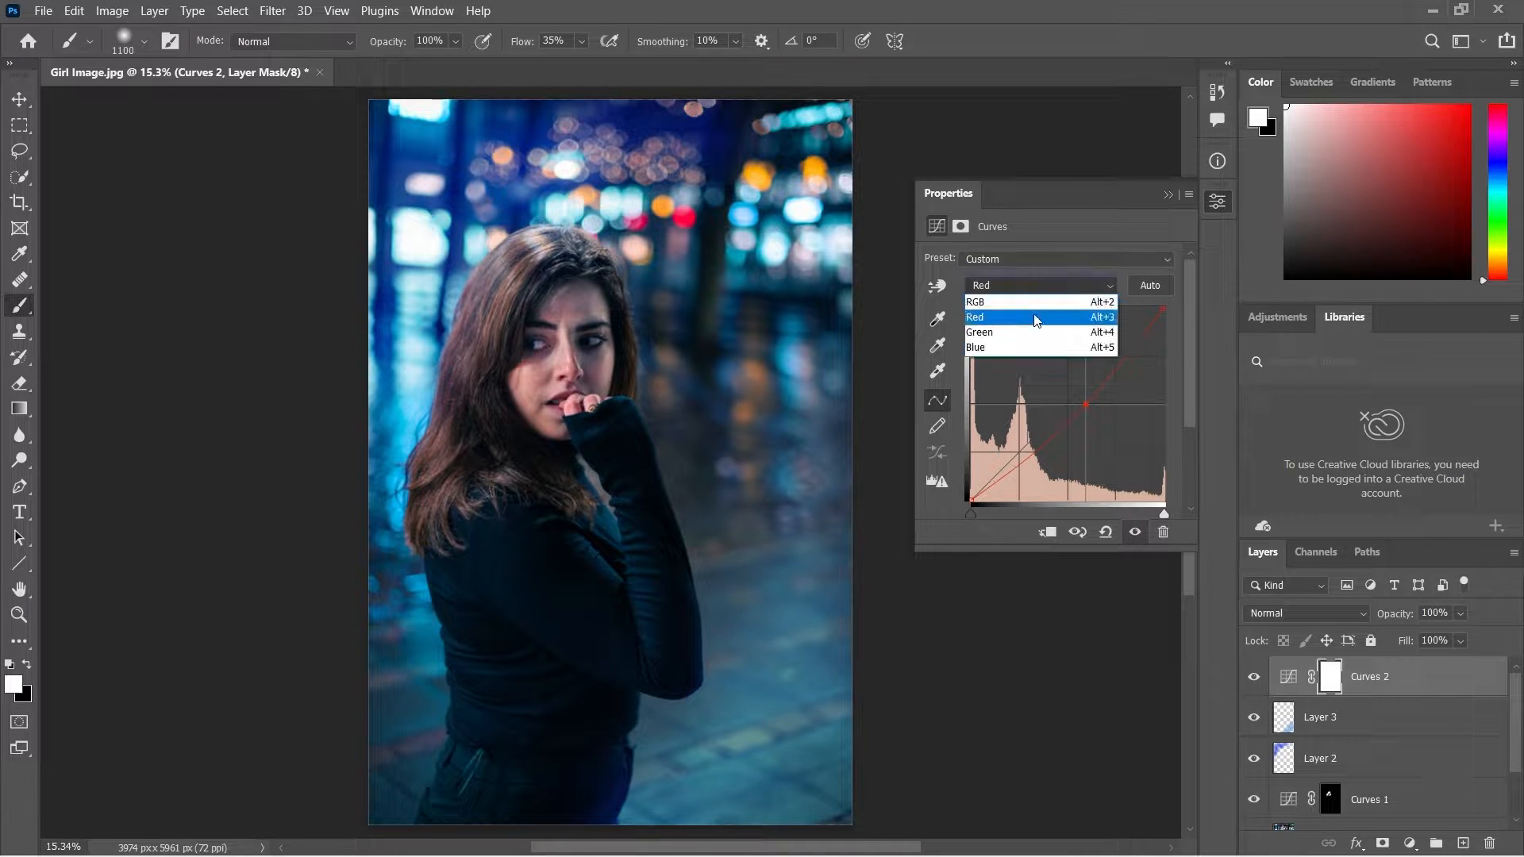
pyautogui.click(1032, 325)
pyautogui.moveTo(1068, 405); pyautogui.dragTo(1080, 408)
pyautogui.moveTo(1159, 309); pyautogui.dragTo(1176, 320)
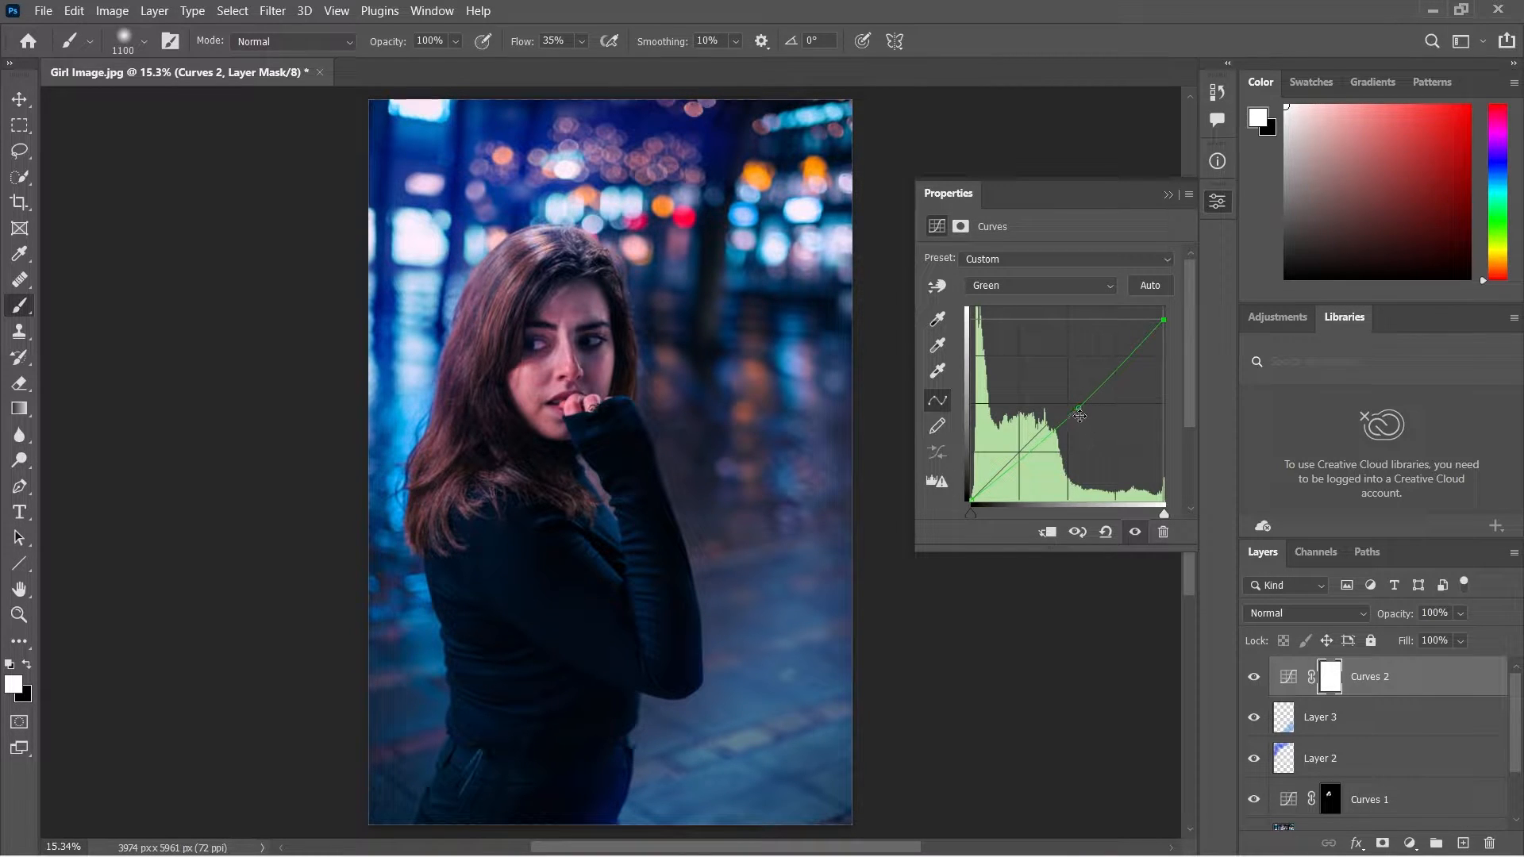
pyautogui.moveTo(1079, 416); pyautogui.dragTo(1075, 412)
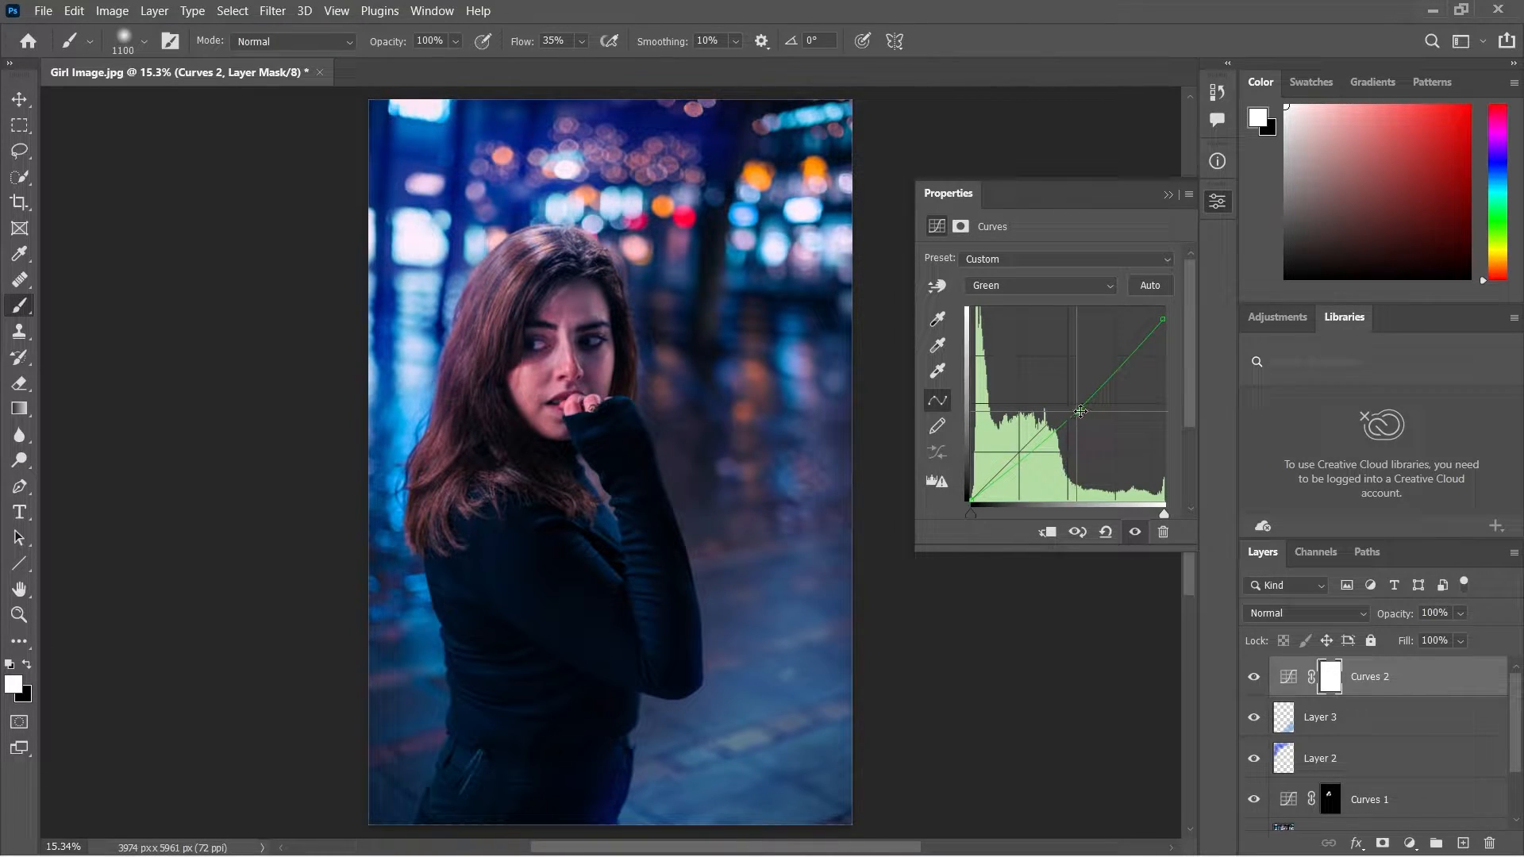
# Raise the Blue channel's midtones very slightly, and return the Curves adjustment to the RGB channel.
pyautogui.click(995, 288)
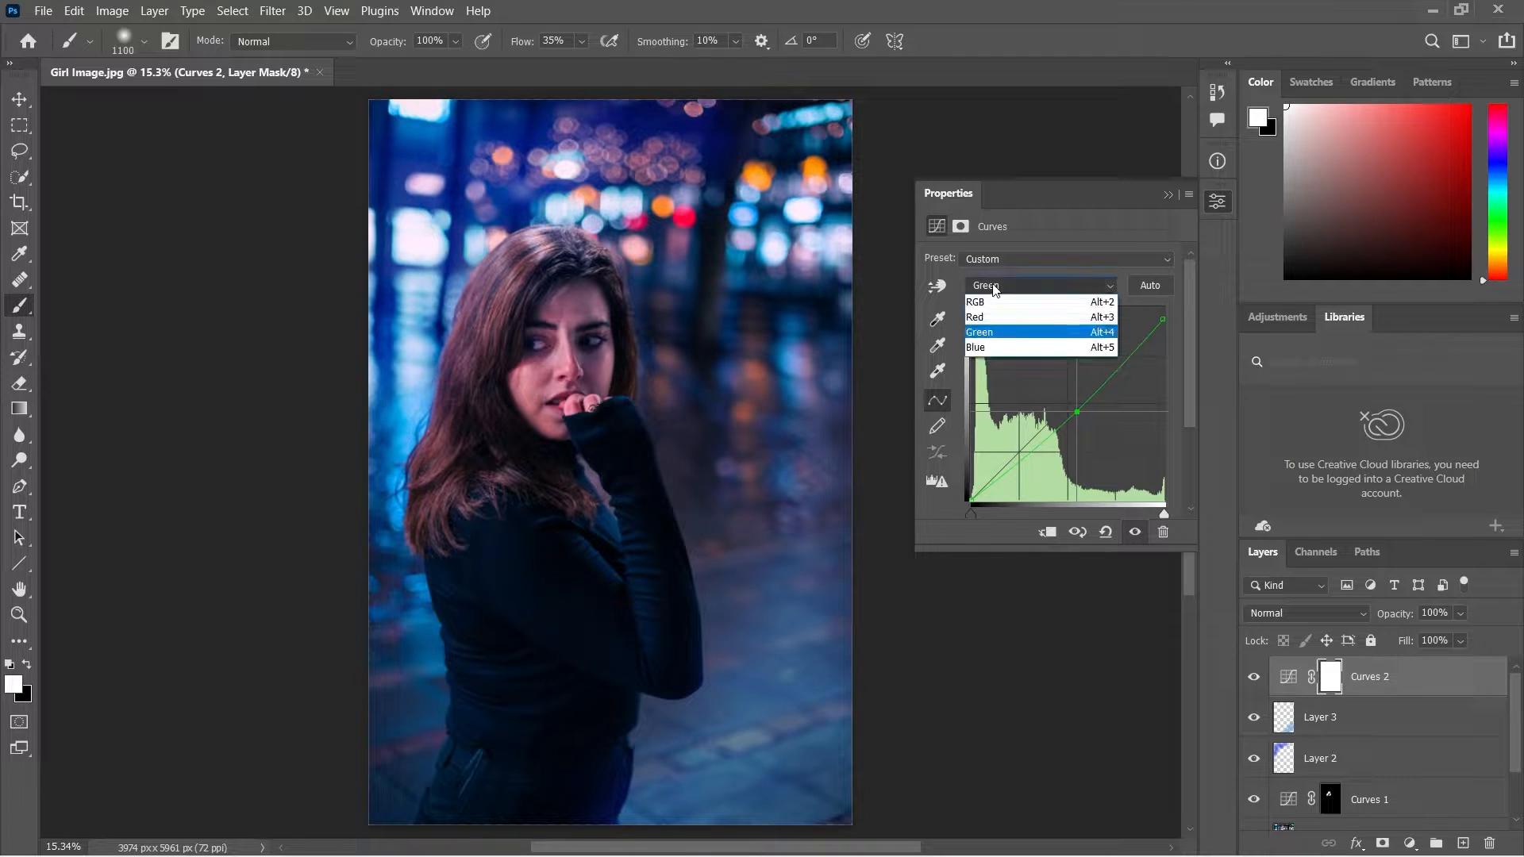
pyautogui.click(995, 350)
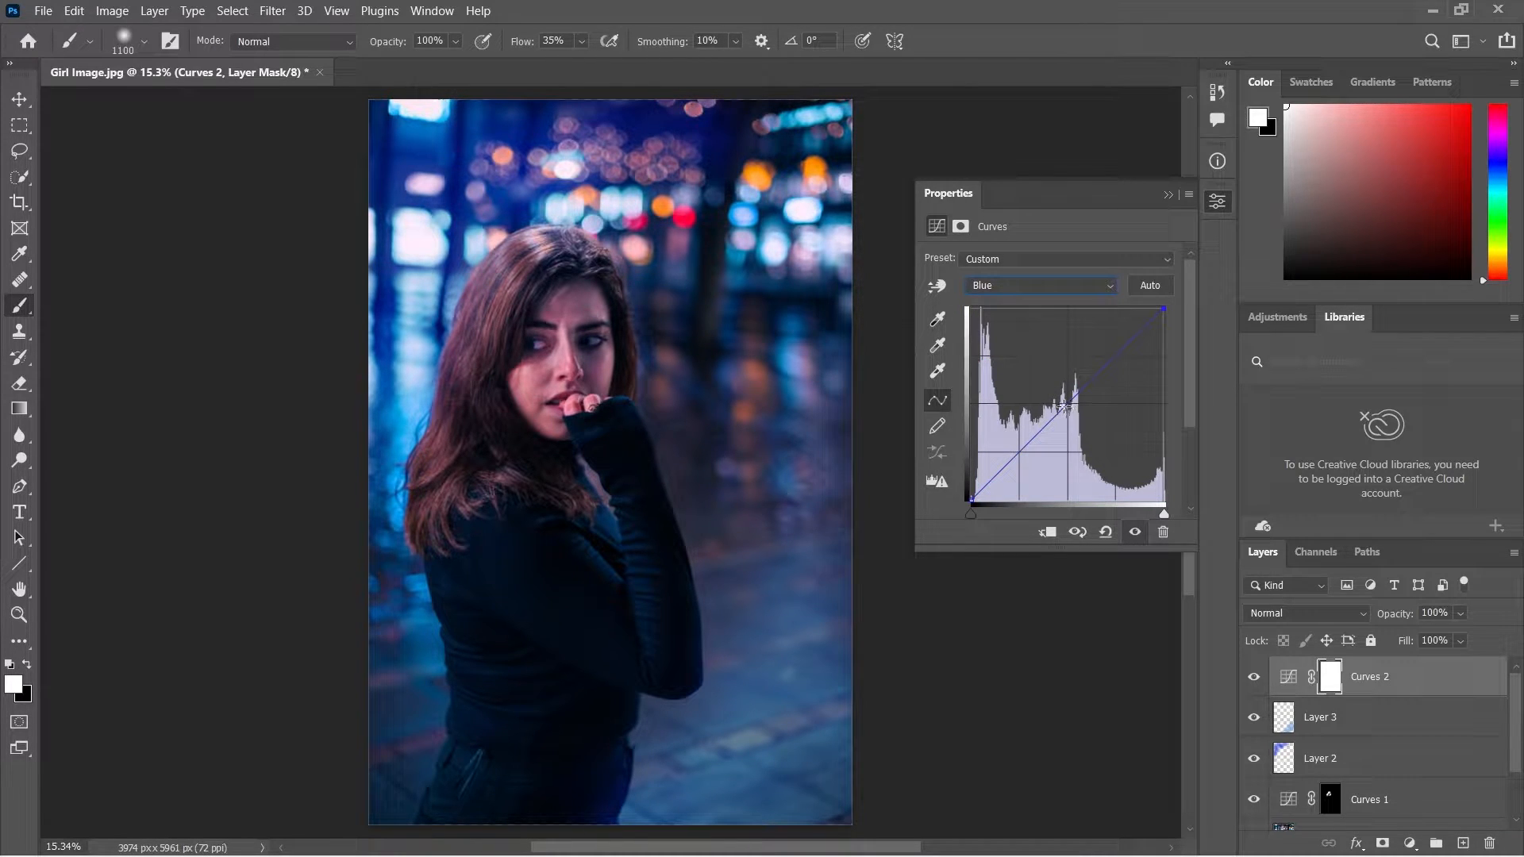
pyautogui.moveTo(1065, 407); pyautogui.dragTo(1064, 405)
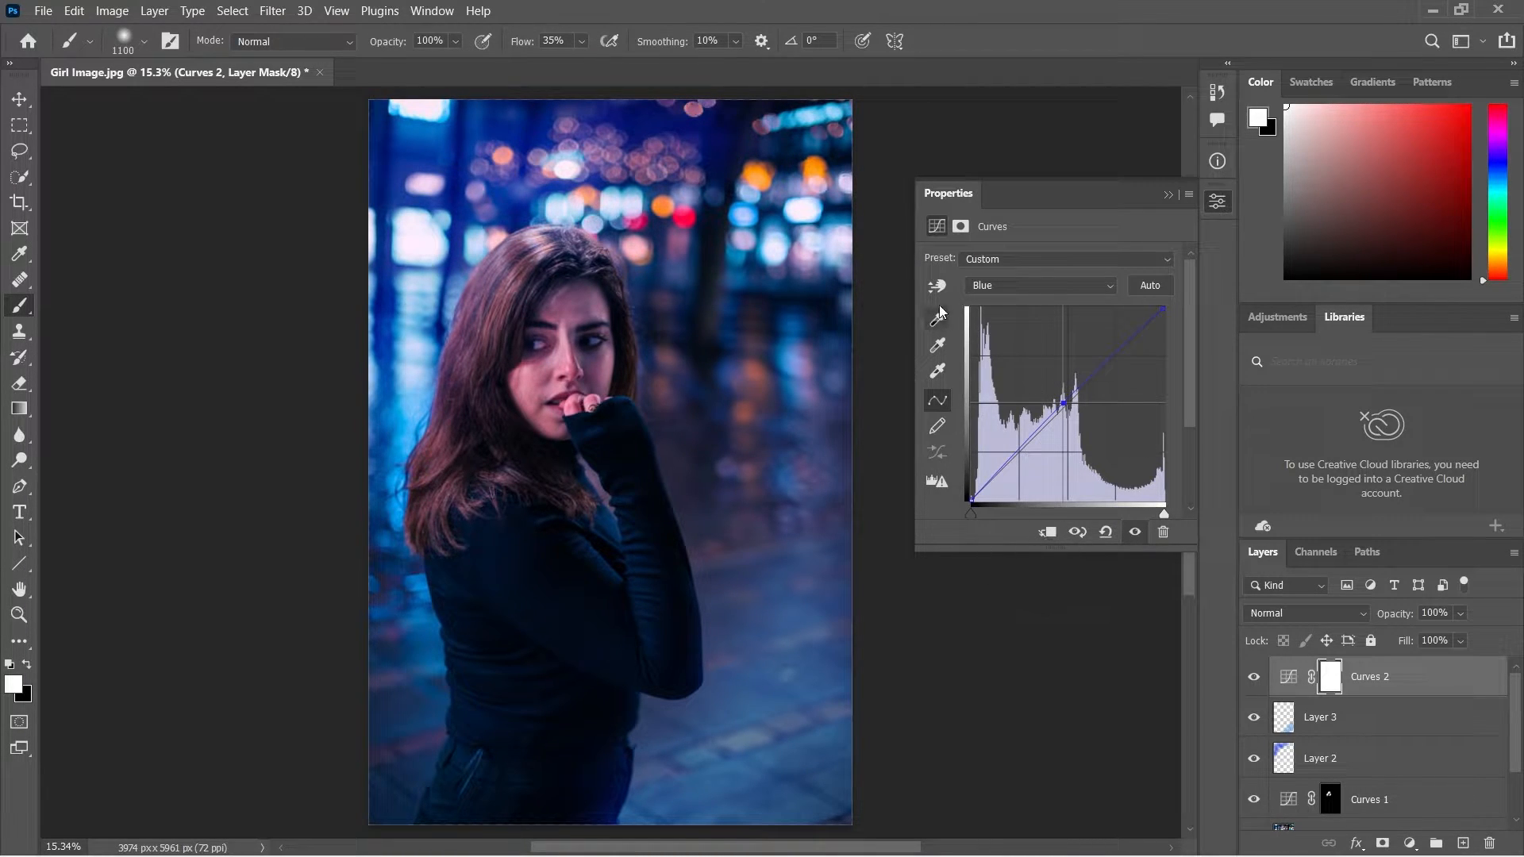
pyautogui.click(1003, 293)
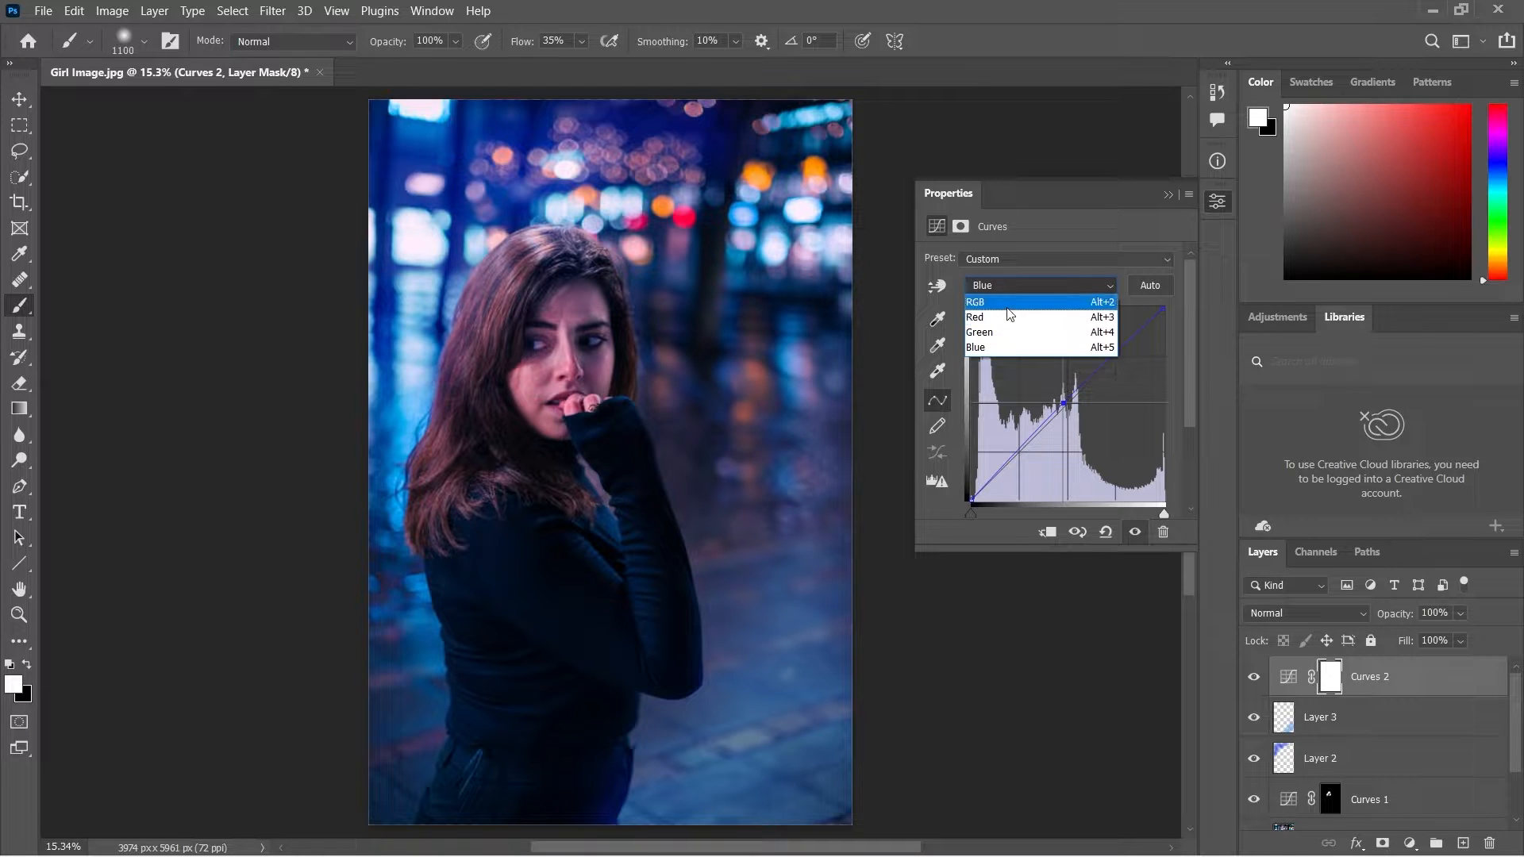
pyautogui.click(1007, 307)
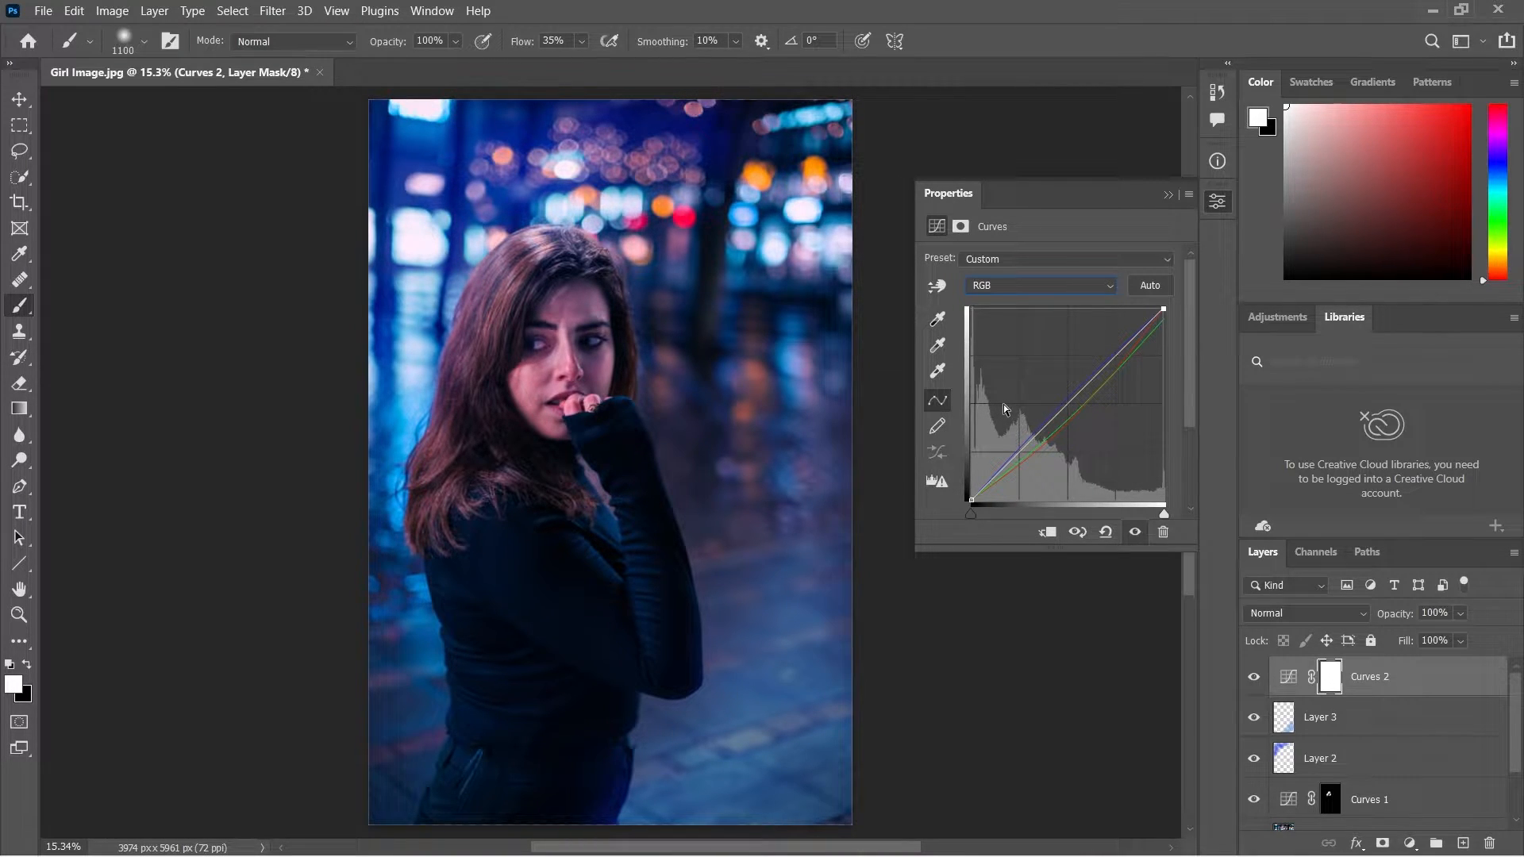
# Compare the photo with and without the Curves 2 adjustment by toggling its visibility.
pyautogui.click(1252, 678)
pyautogui.click(1253, 678)
pyautogui.click(1251, 679)
pyautogui.click(1250, 679)
pyautogui.click(1250, 679)
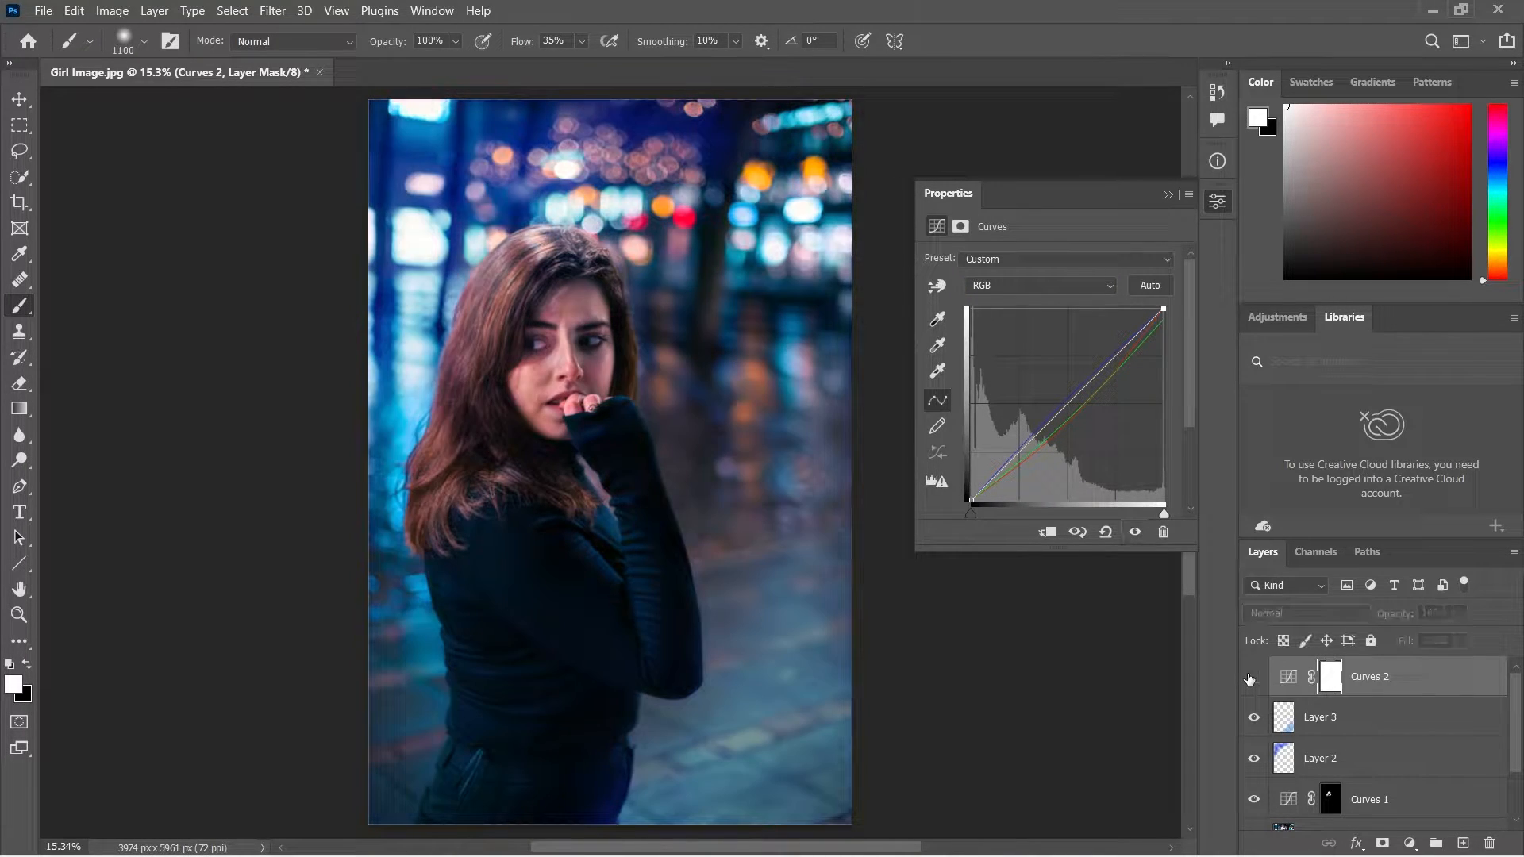
pyautogui.click(1250, 679)
pyautogui.click(1250, 679)
pyautogui.click(1250, 679)
pyautogui.click(1248, 677)
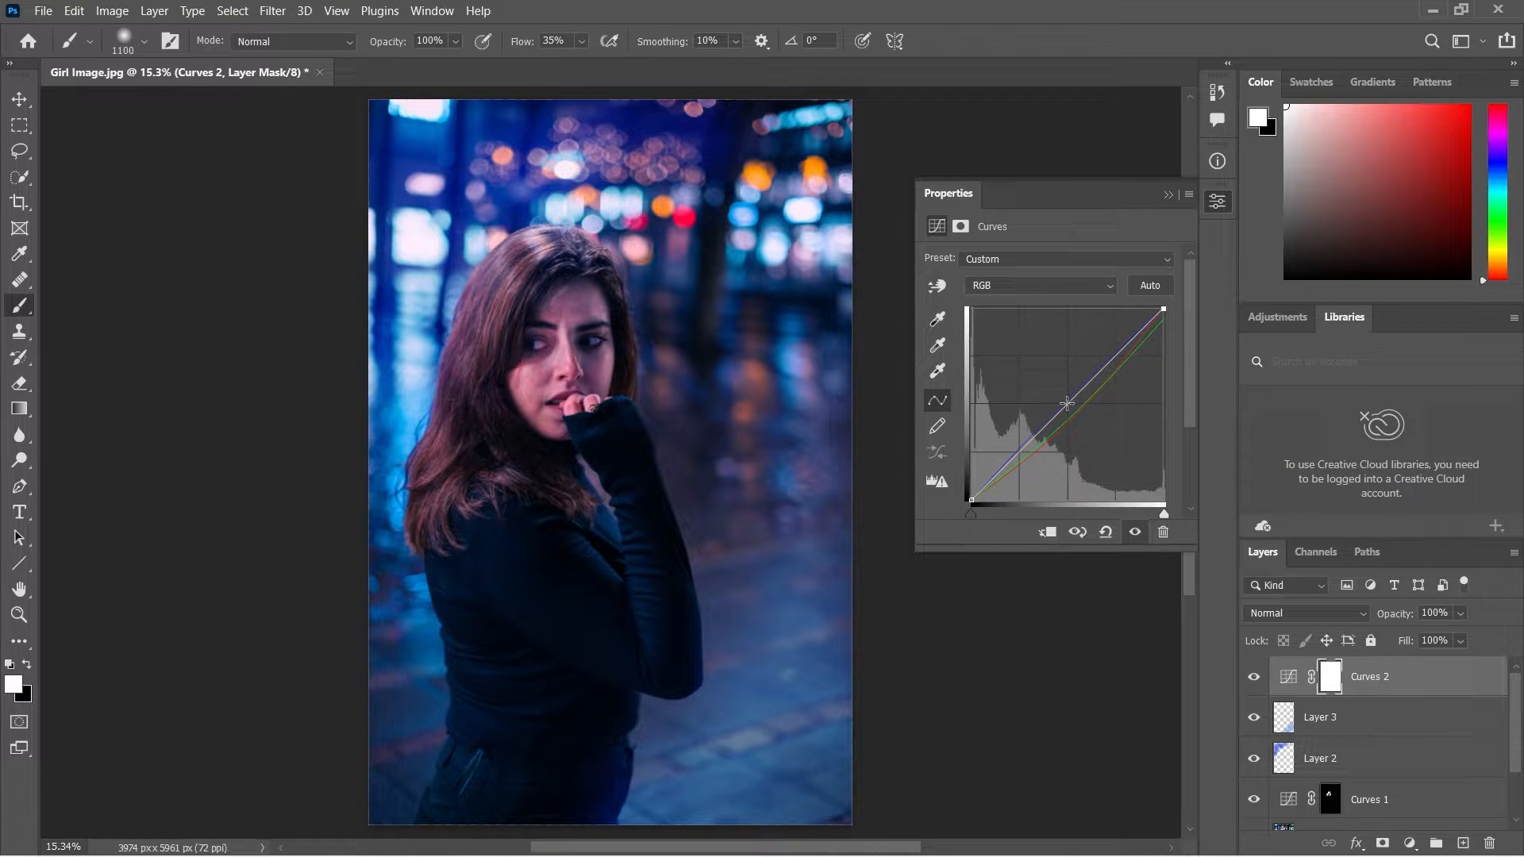
# Raise the RGB curve's midtones to brighten the image, and fill the Curves 2 layer mask with black.
pyautogui.moveTo(1071, 407); pyautogui.dragTo(1049, 400)
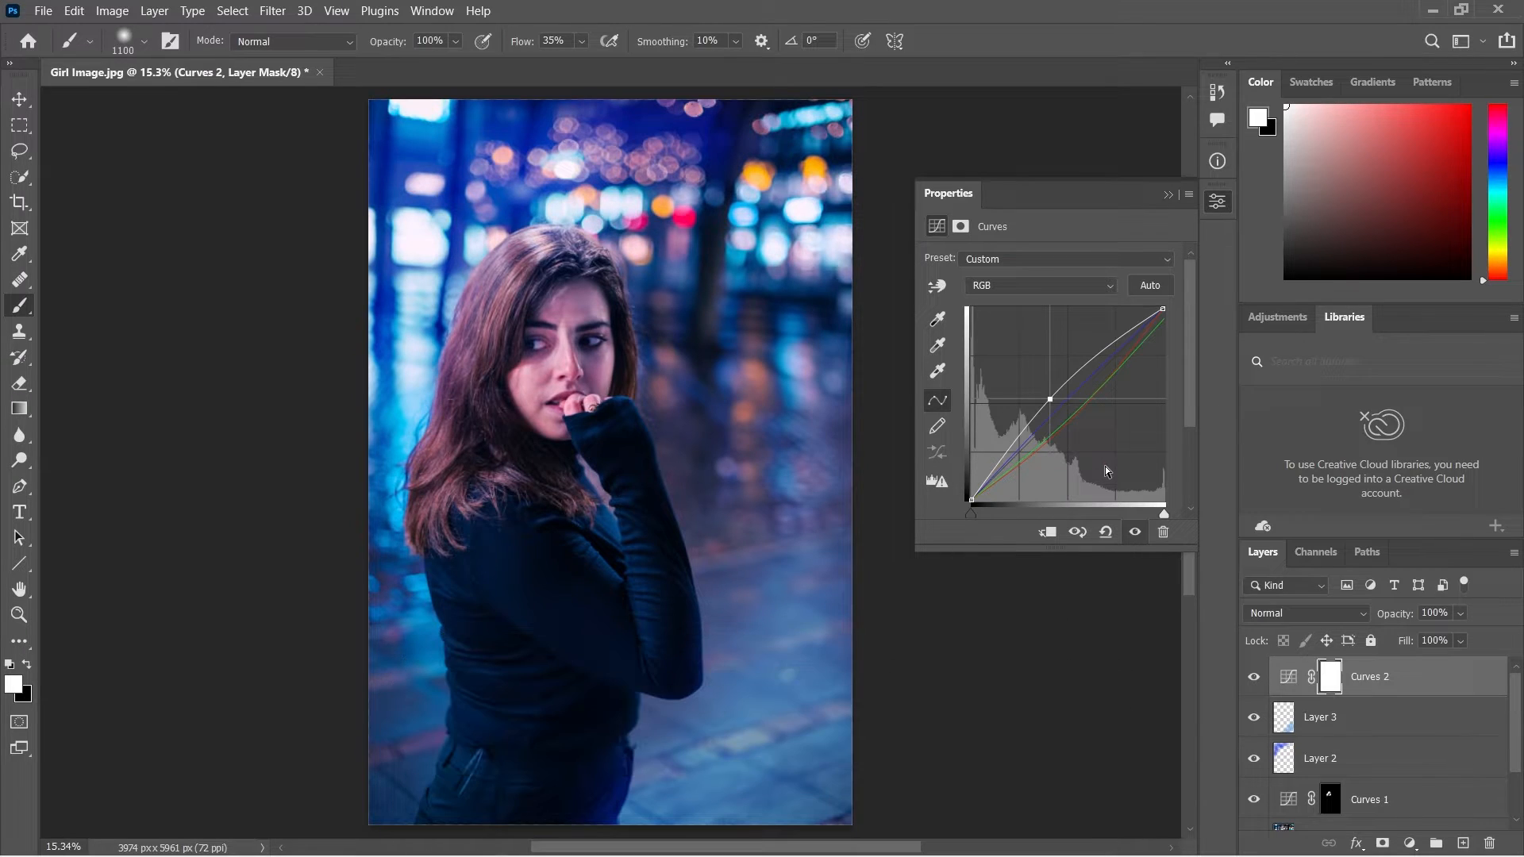
pyautogui.click(1168, 195)
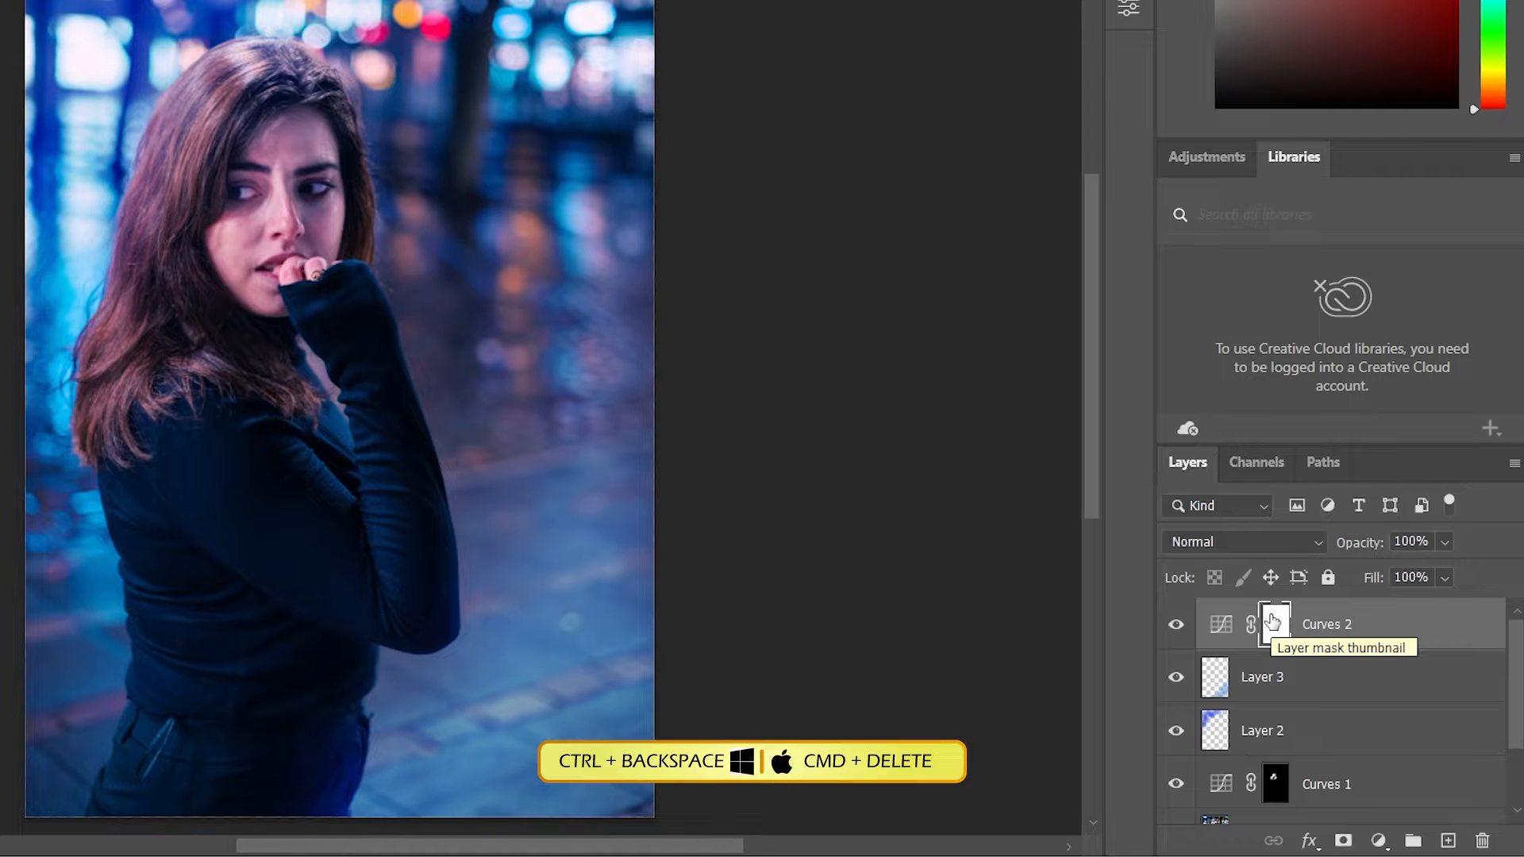
pyautogui.hotkey('ctrl', 'BackSpace')
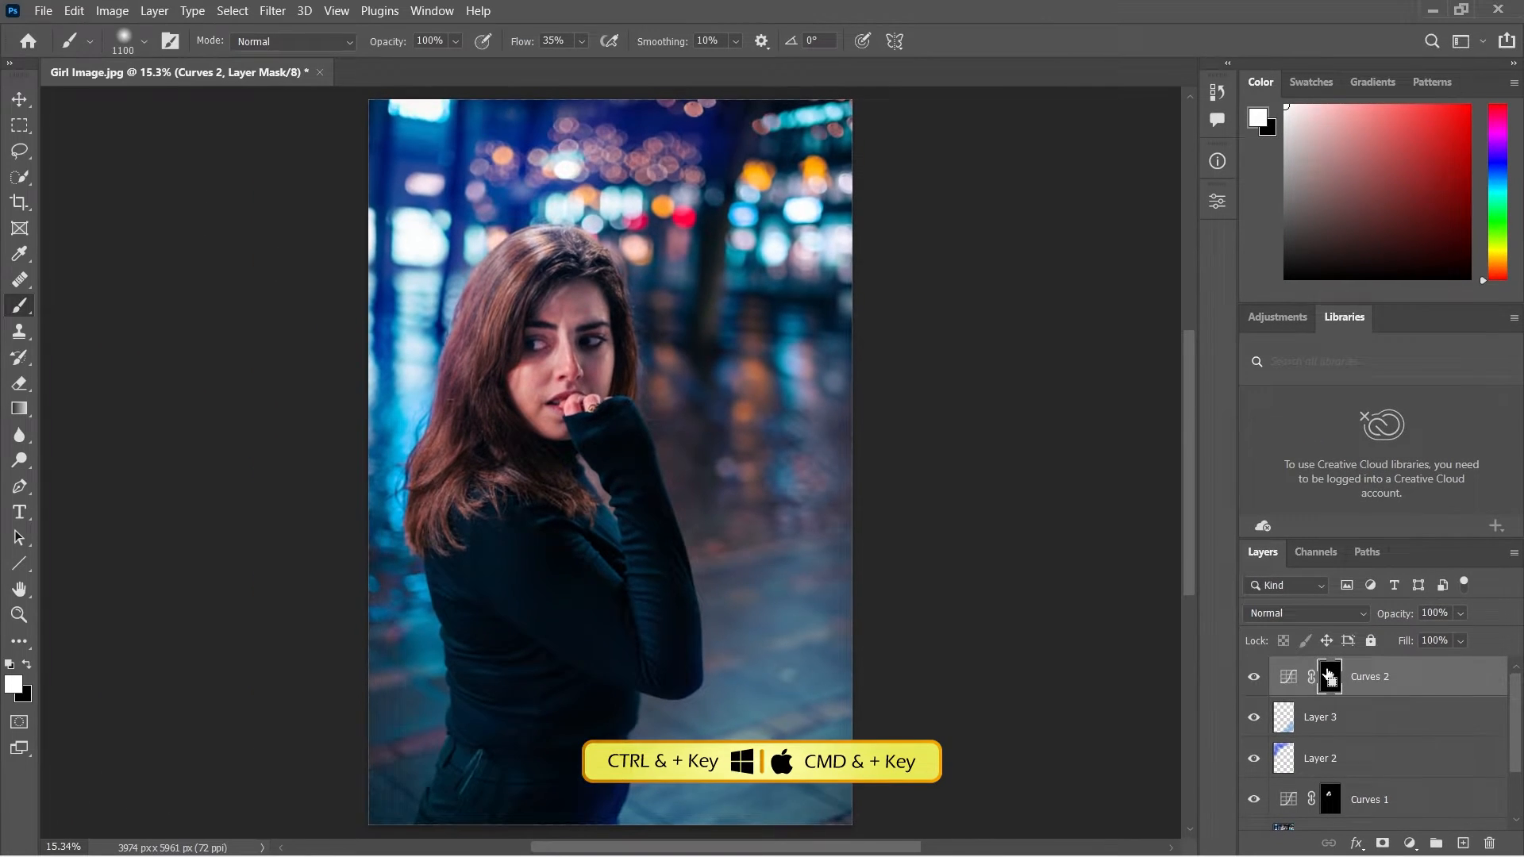
# Shrink the brush to 175 px and paint white on the Curves 2 mask over the sweater's cuff.
pyautogui.hotkey('ctrl', '+')
pyautogui.hotkey('ctrl', '+')
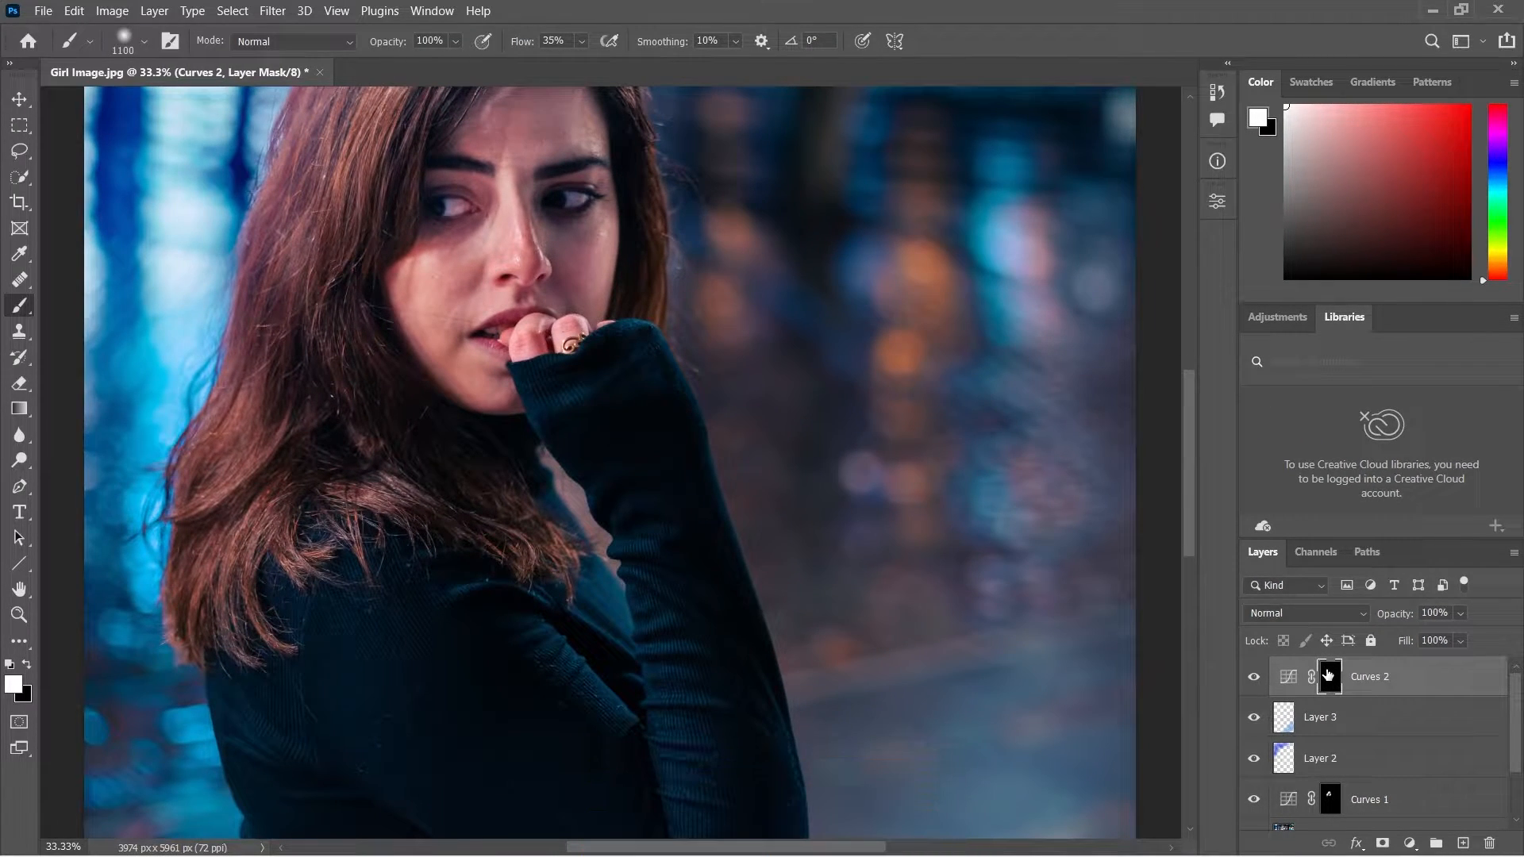
pyautogui.moveTo(905, 564); pyautogui.dragTo(828, 453)
pyautogui.press('[')
pyautogui.press('[')
pyautogui.press('[')
pyautogui.press('[')
pyautogui.press('[')
pyautogui.press('[')
pyautogui.press('[')
pyautogui.press('[')
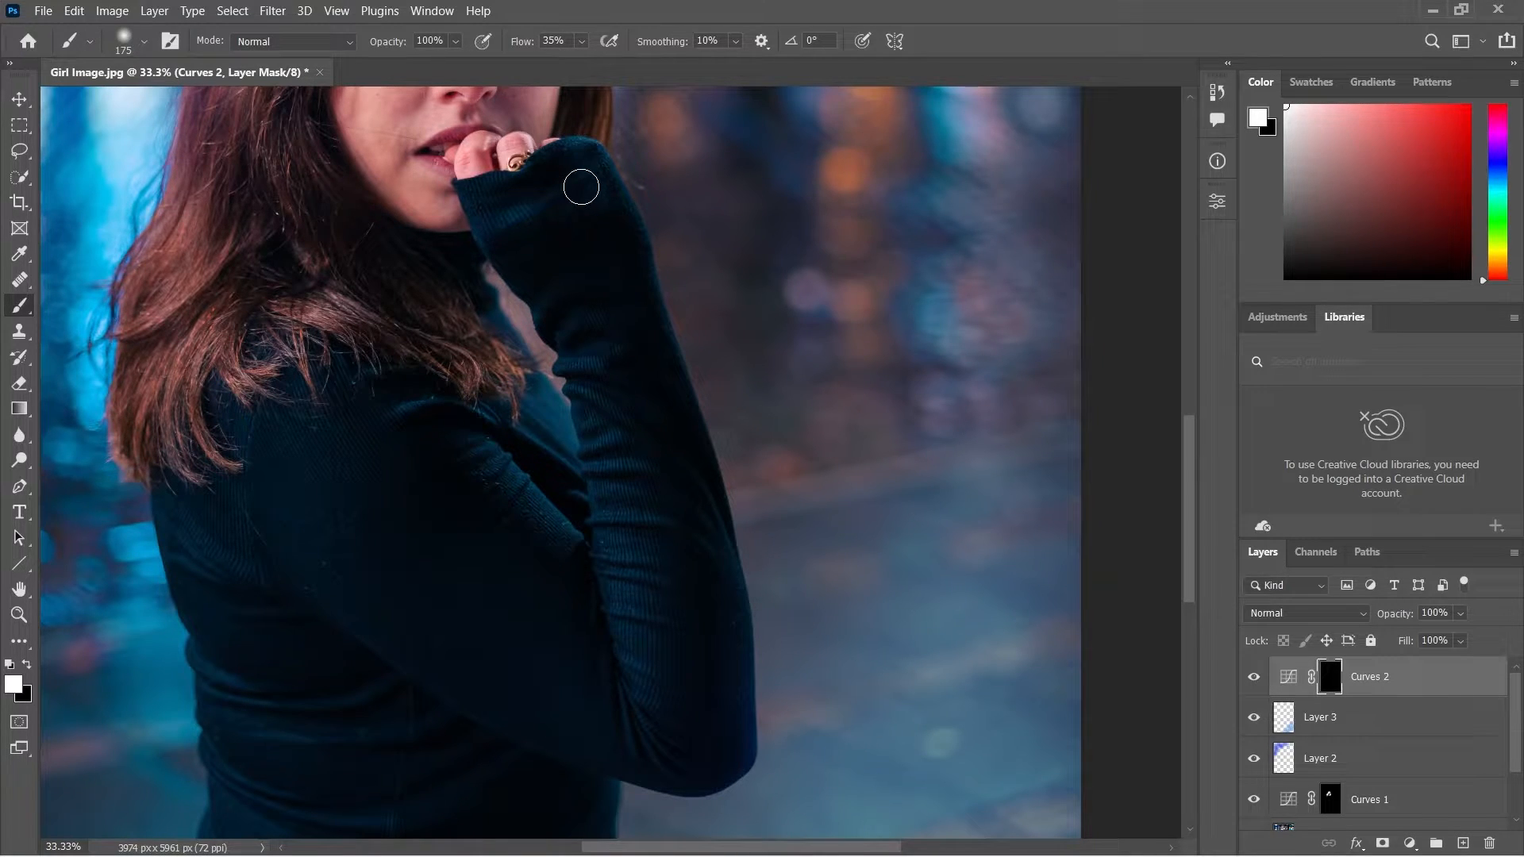
pyautogui.moveTo(572, 193)
pyautogui.mouseDown()
pyautogui.moveTo(485, 253)
pyautogui.moveTo(552, 211)
pyautogui.mouseUp()
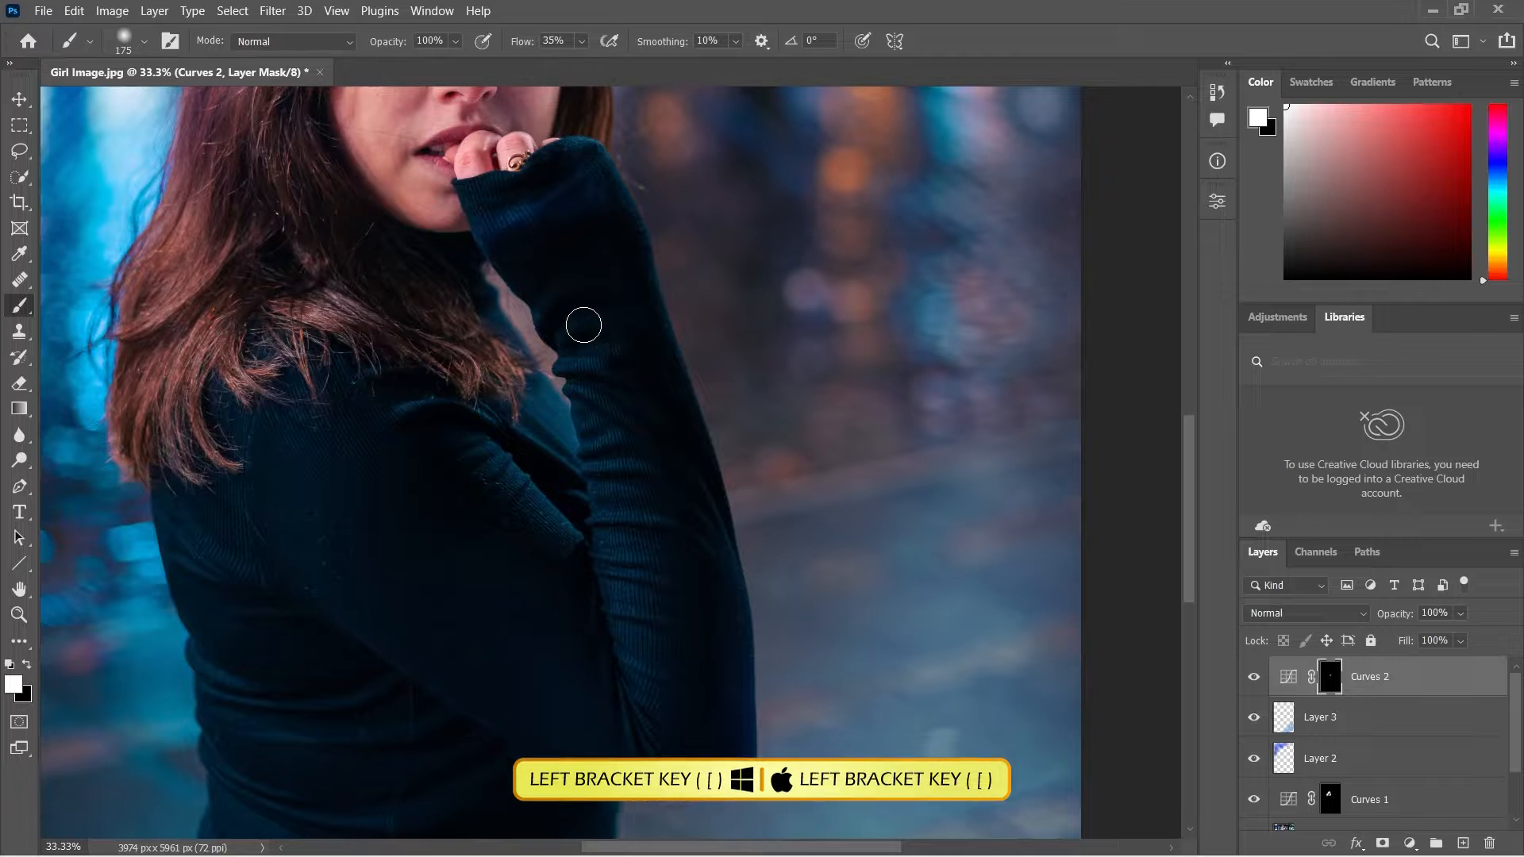
# Reduce the brush to 100 px, set its flow to 44%, and paint the mask along the sleeve and torso folds.
pyautogui.press('[')
pyautogui.press('[')
pyautogui.press('[')
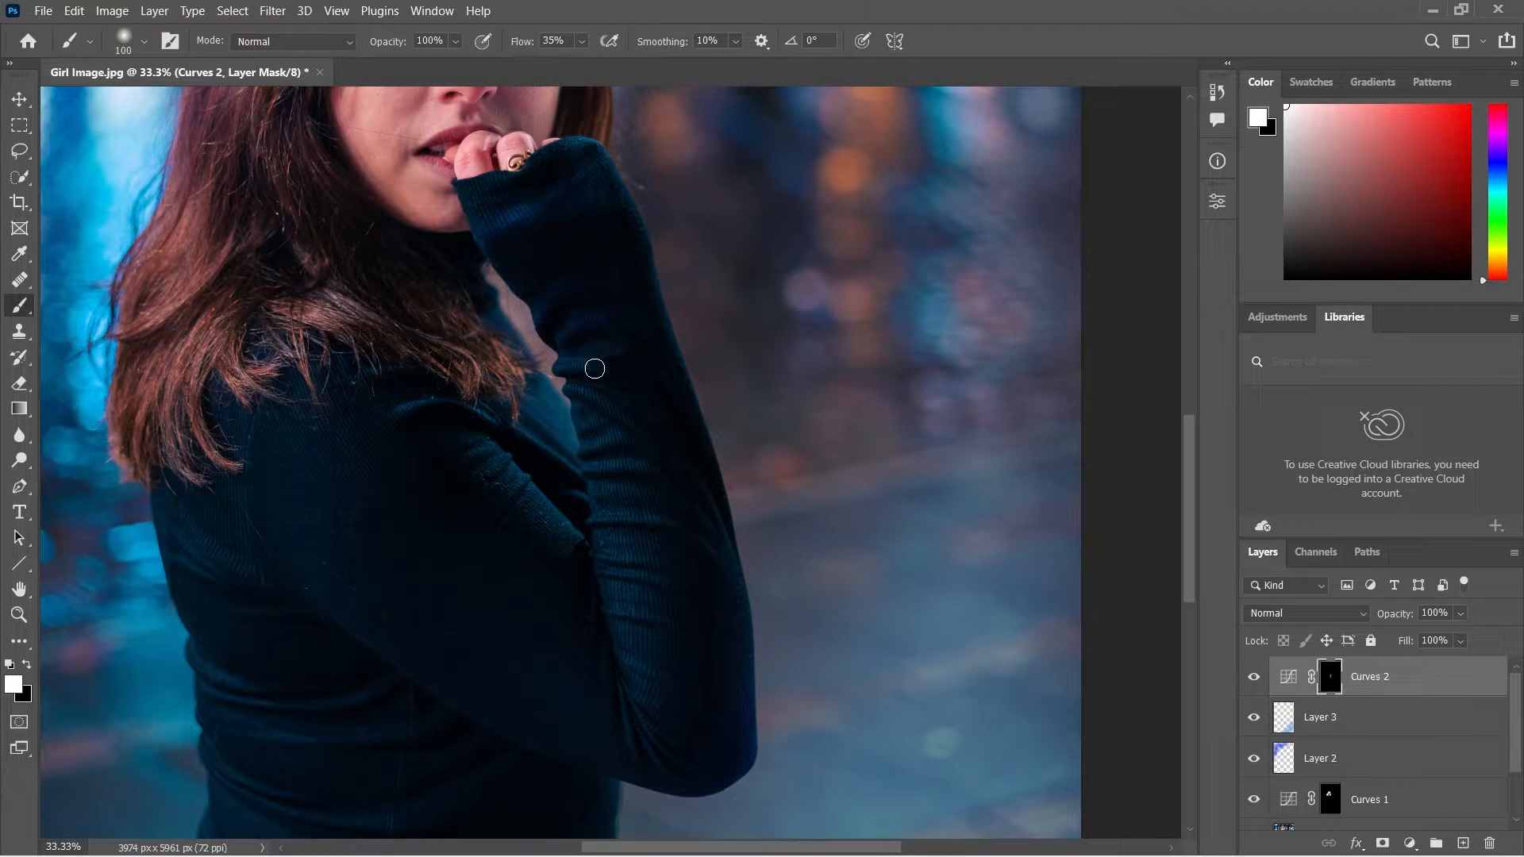
pyautogui.moveTo(560, 365); pyautogui.dragTo(589, 366)
pyautogui.moveTo(519, 47); pyautogui.dragTo(526, 49)
pyautogui.moveTo(221, 584); pyautogui.dragTo(272, 312)
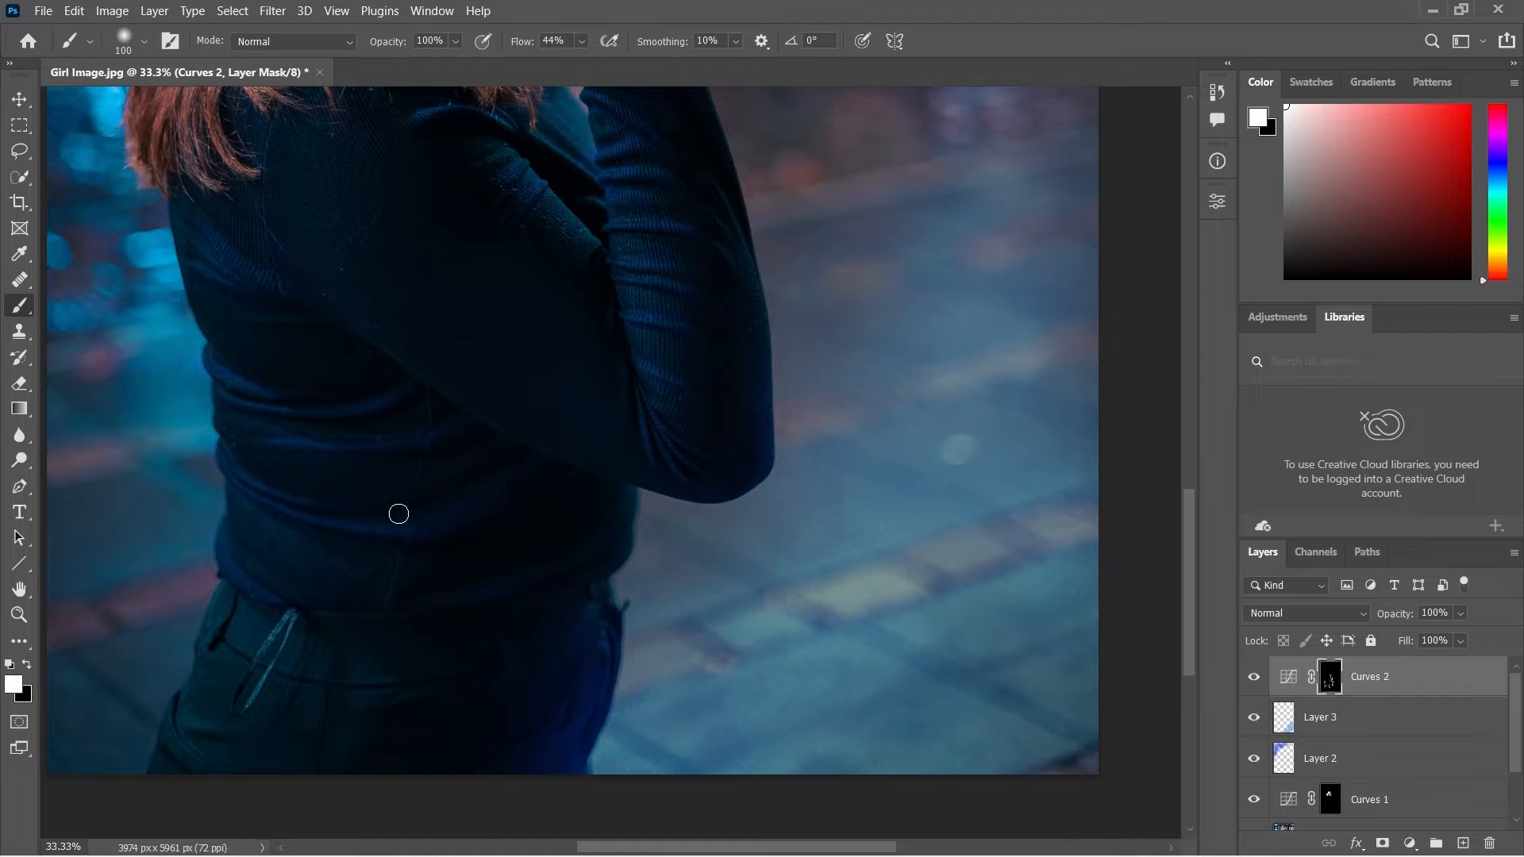
# Compare the sweater's highlights with the Curves 2 layer hidden and shown.
pyautogui.scroll(5, 571, 436)
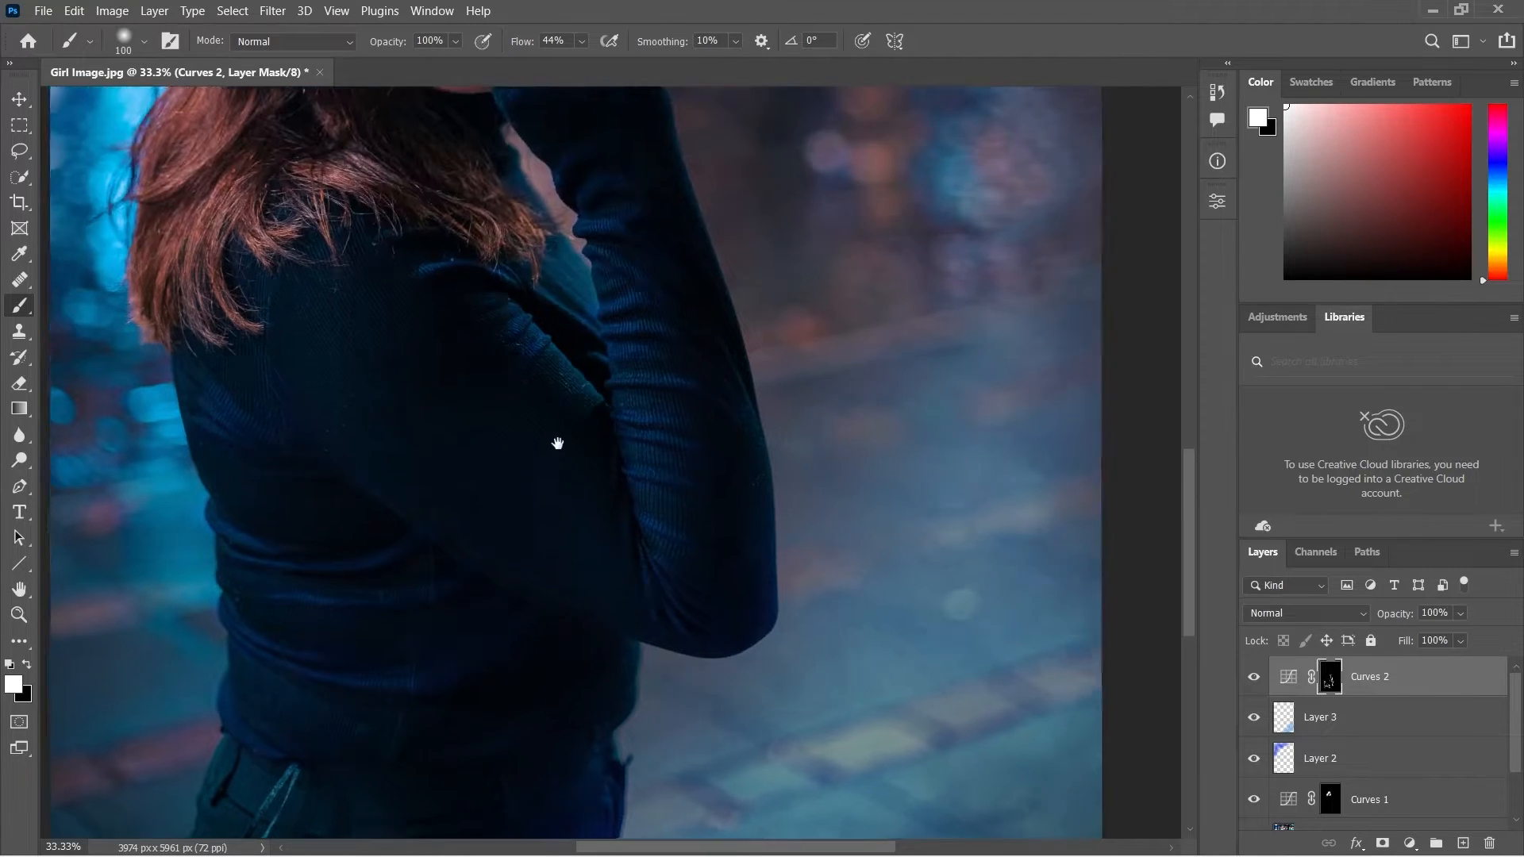
pyautogui.click(1254, 676)
pyautogui.click(1252, 679)
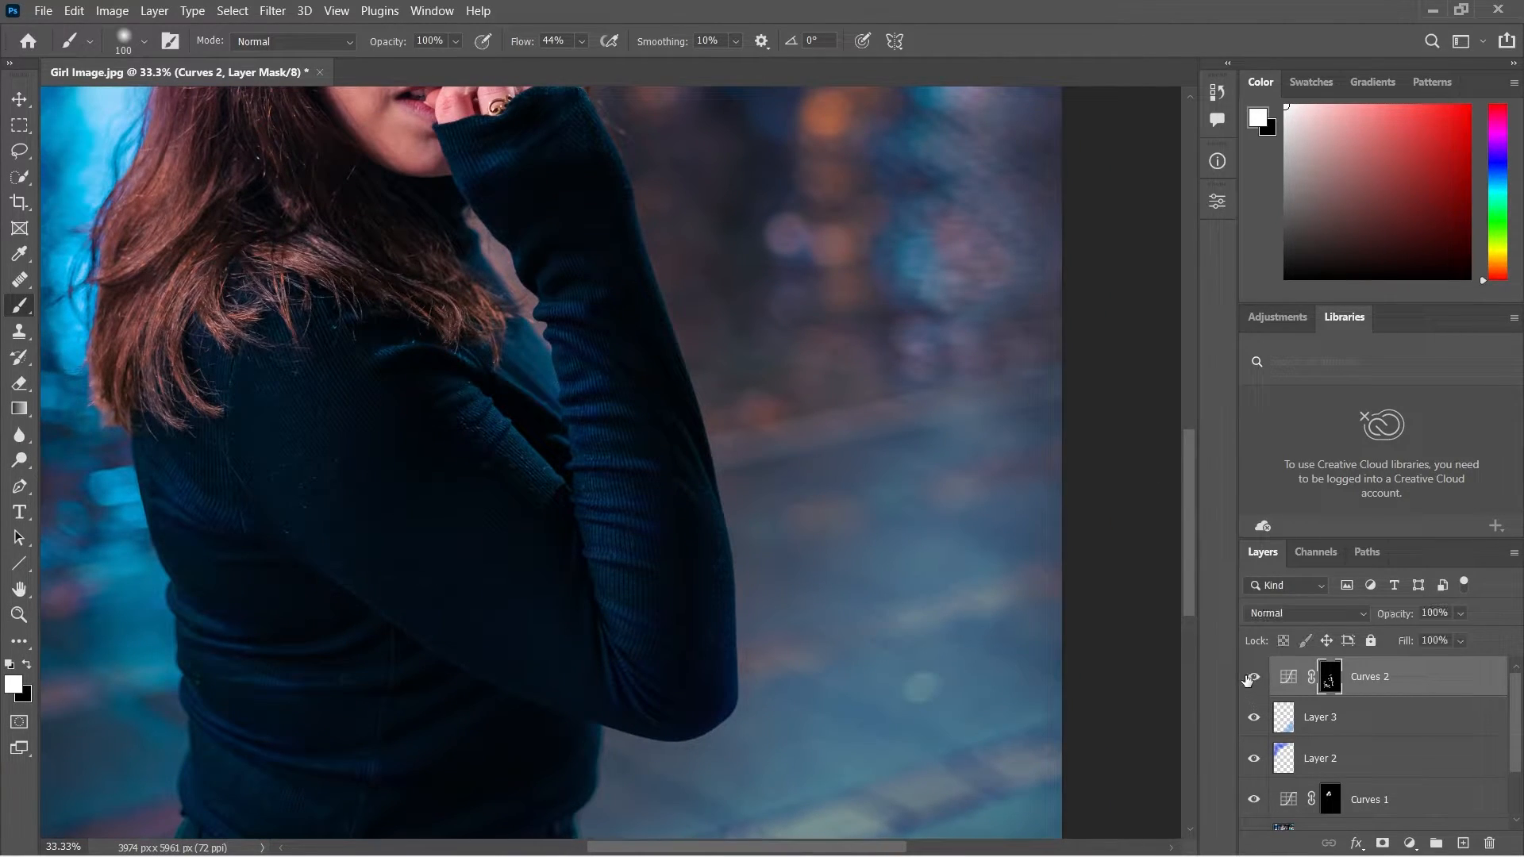
pyautogui.click(1248, 677)
pyautogui.click(1244, 676)
pyautogui.click(1242, 676)
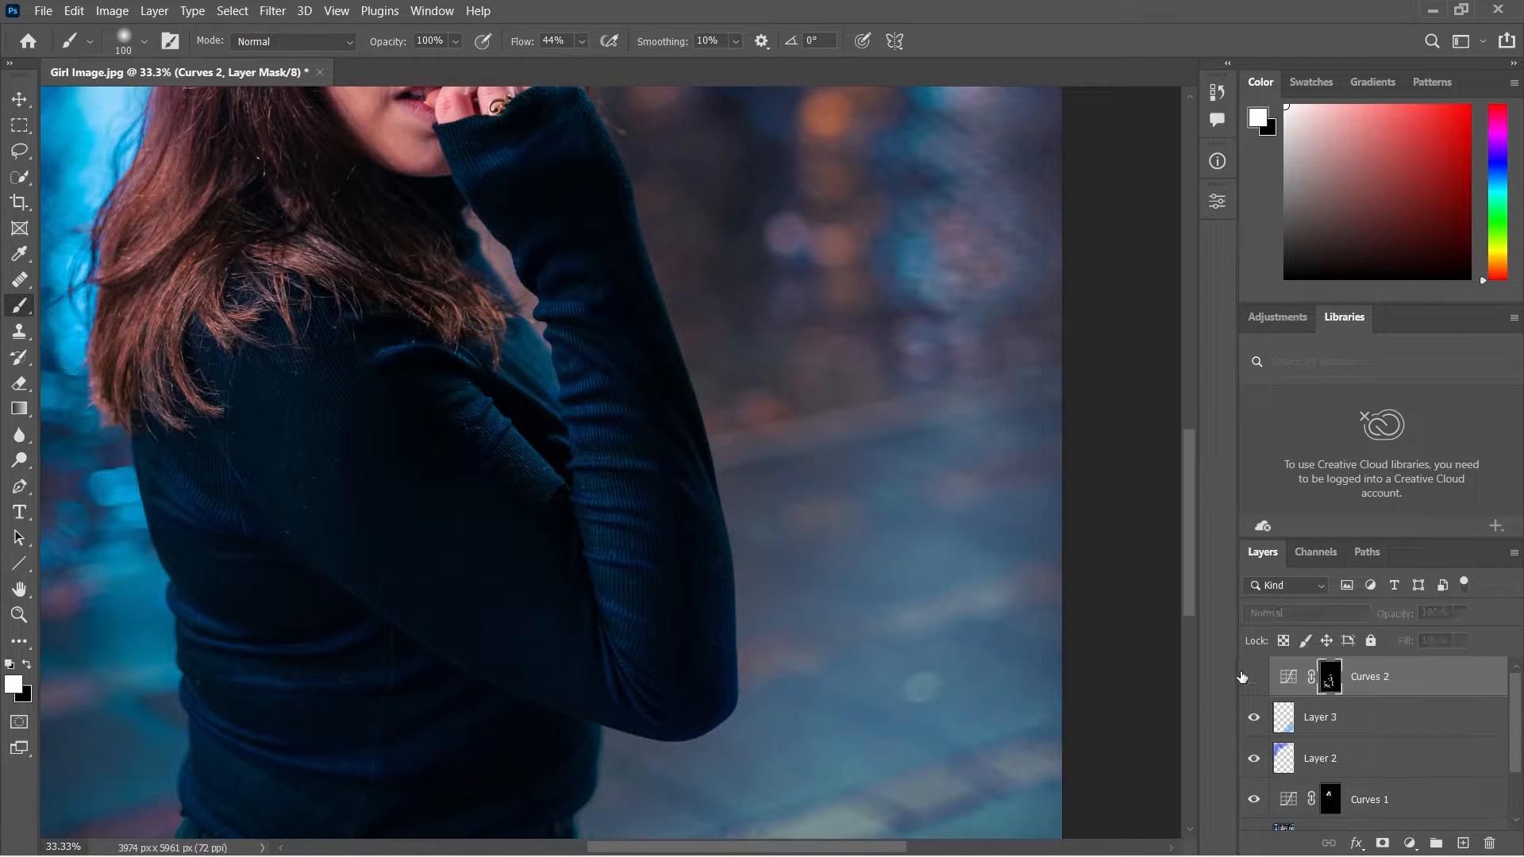
pyautogui.click(1243, 676)
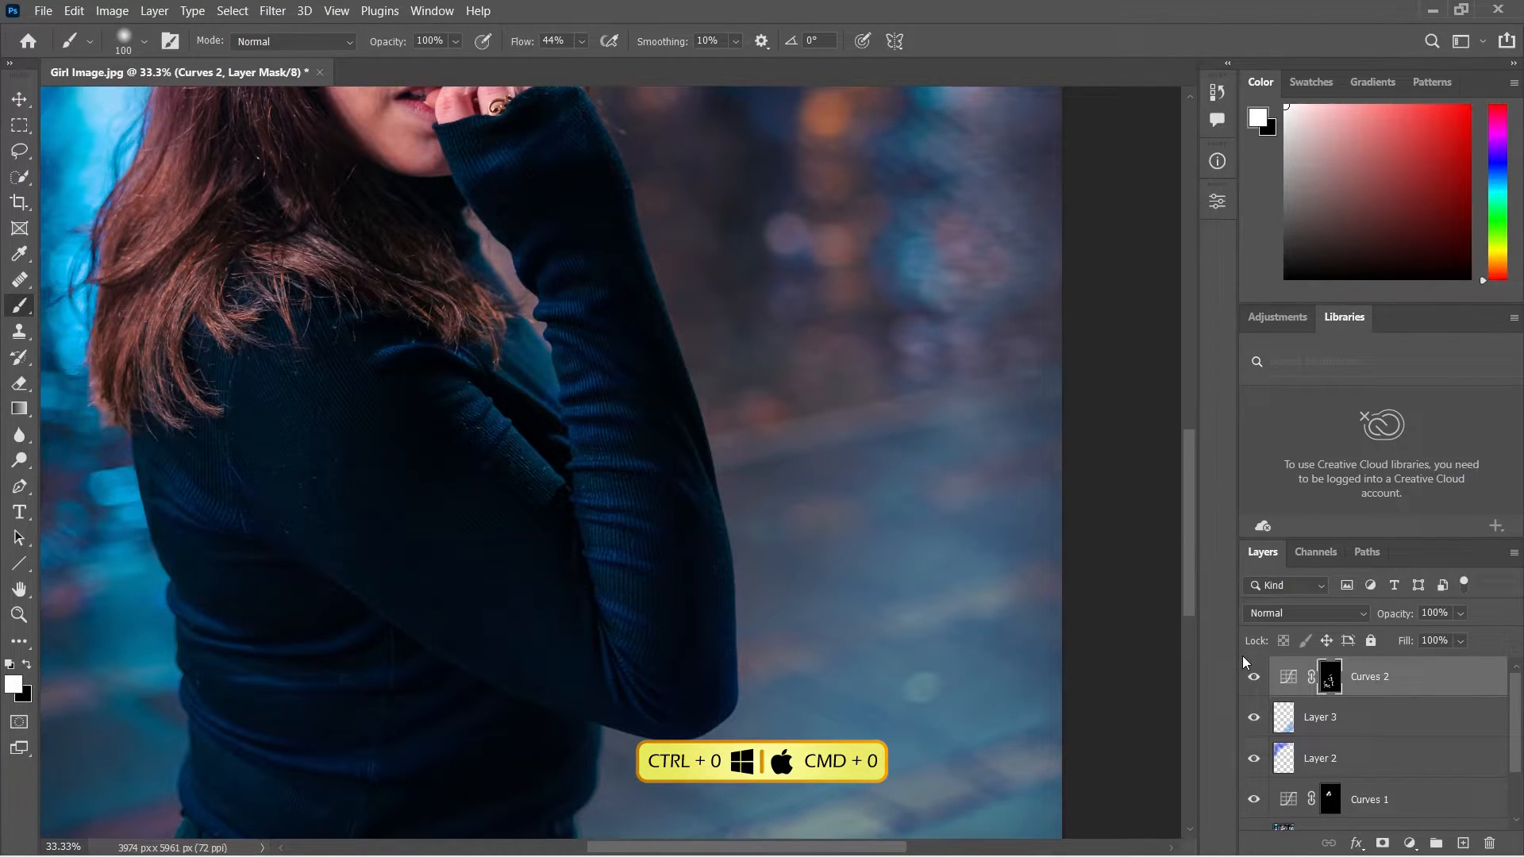
# Fit the image in view and add a Gradient Fill layer above Curves 2 using the Blue_24 preset from the Blues group.
pyautogui.hotkey('ctrl', '0')
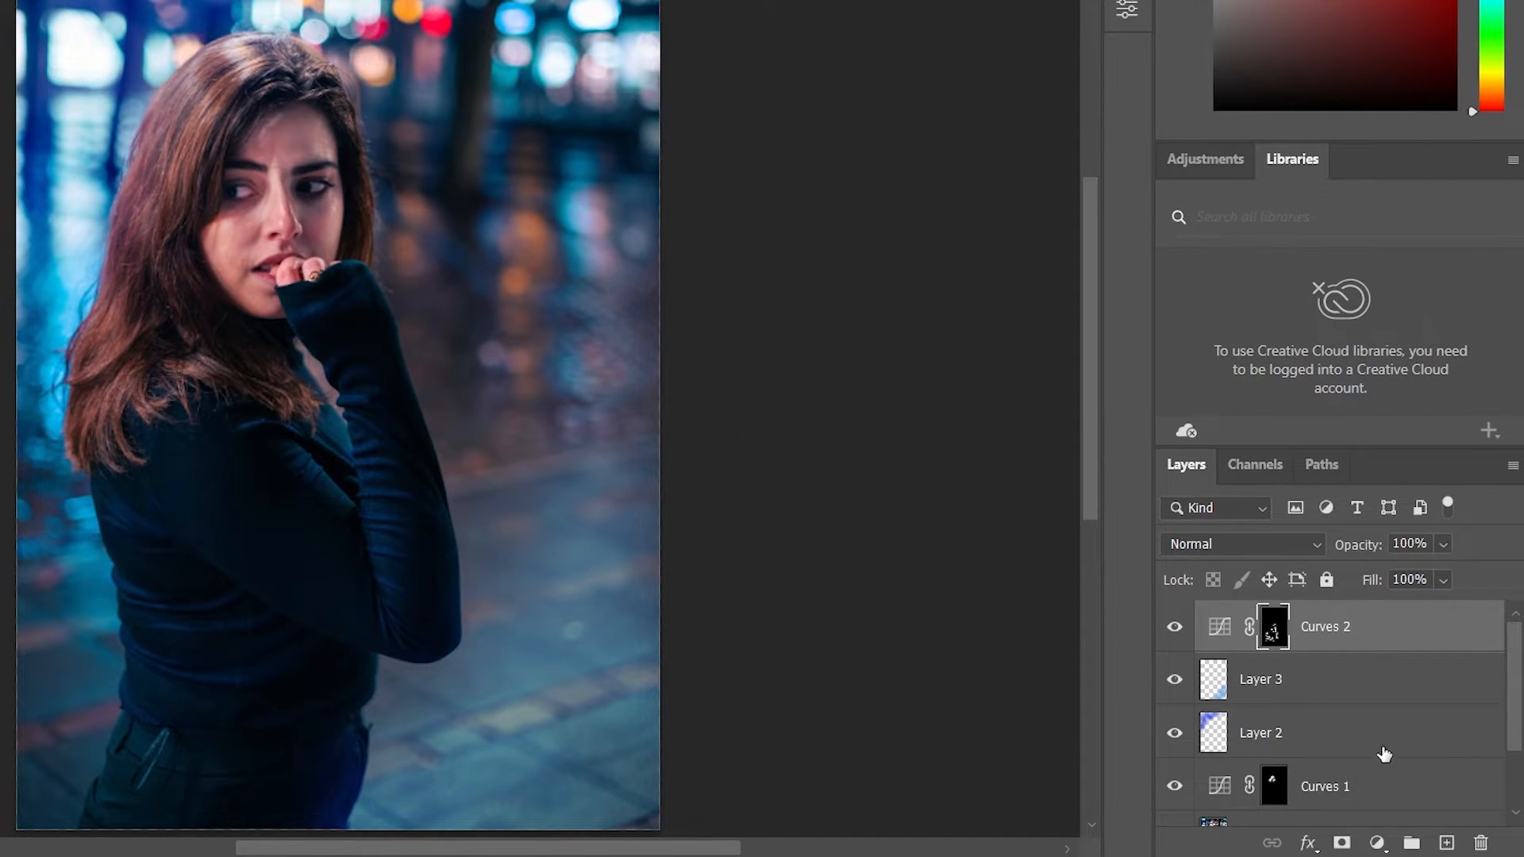
pyautogui.click(1377, 843)
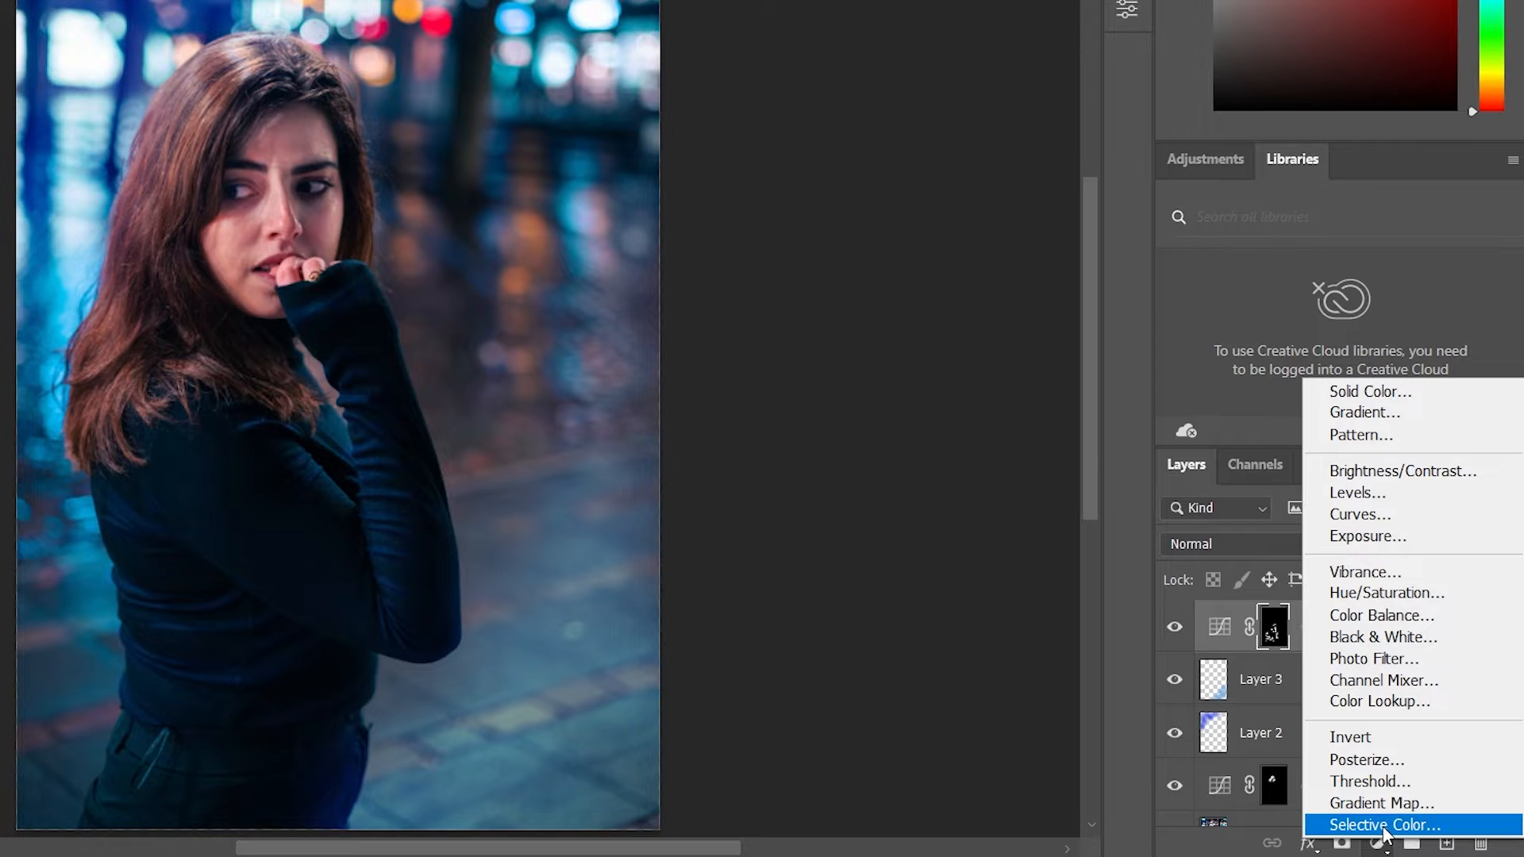
pyautogui.click(1385, 413)
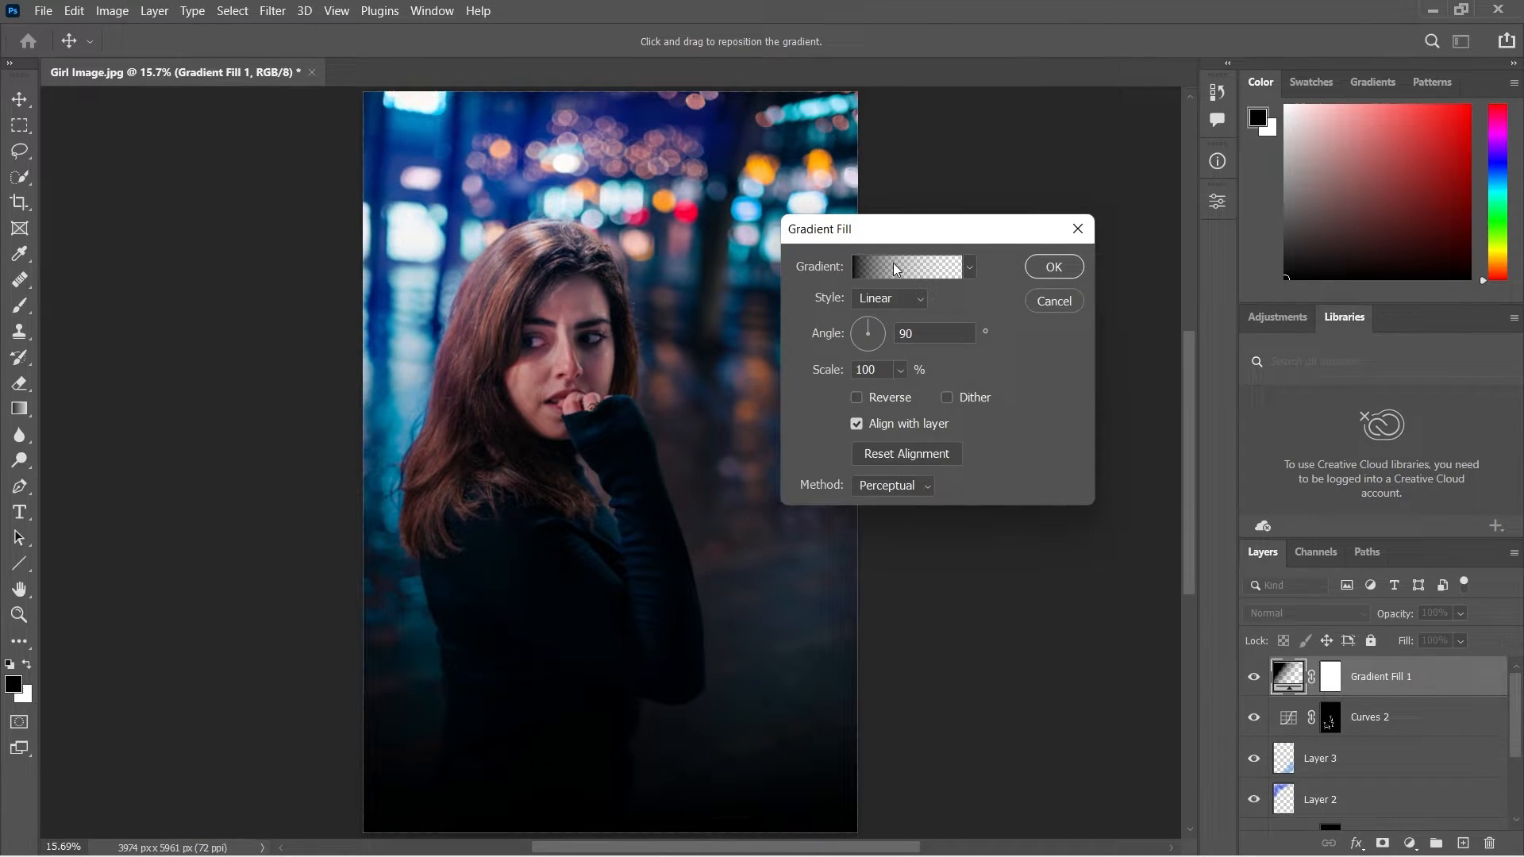
pyautogui.click(895, 270)
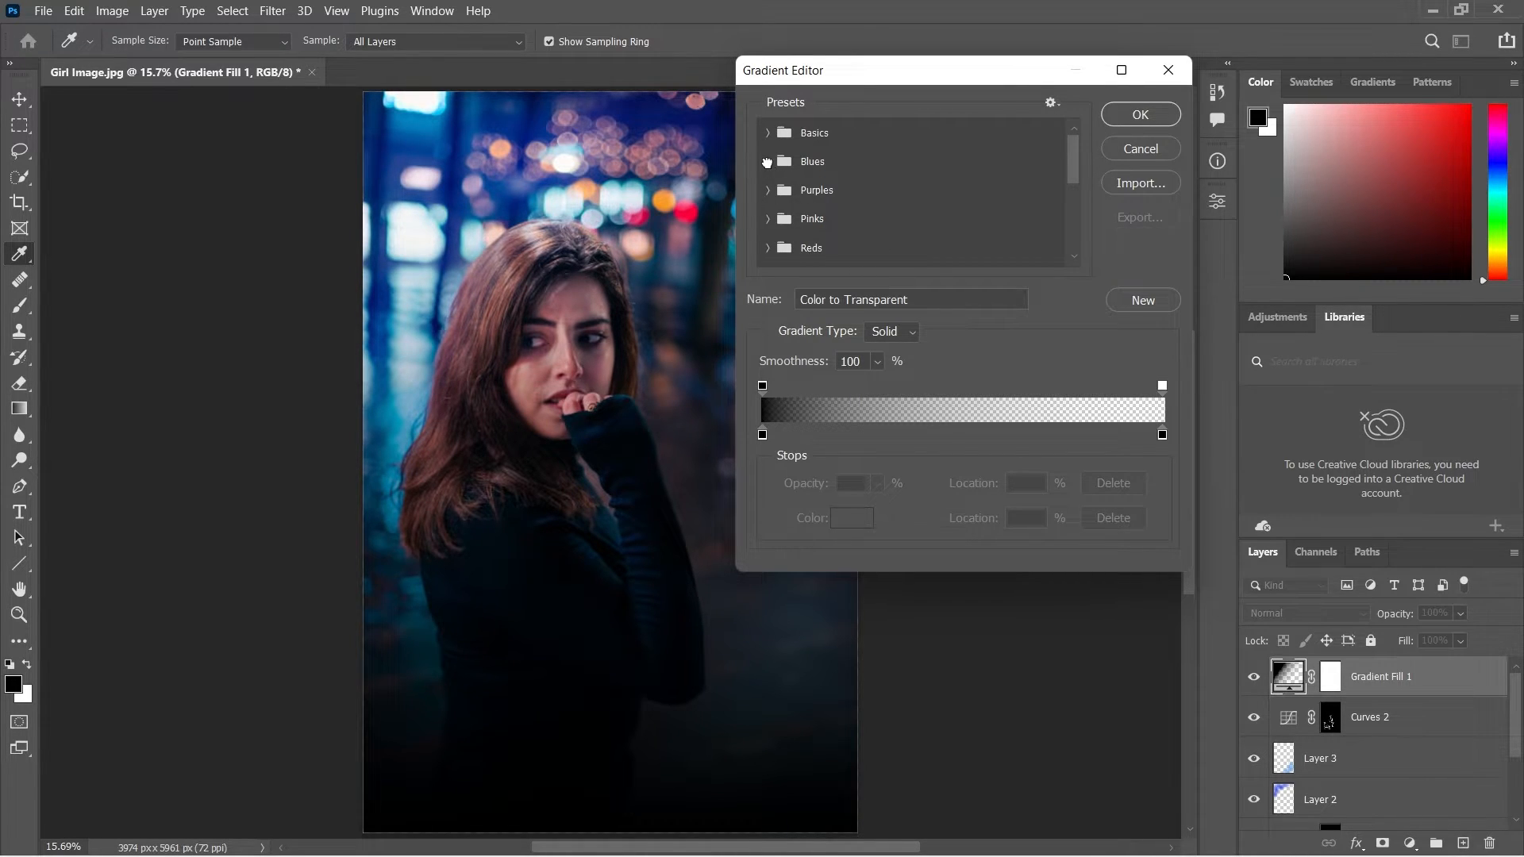
pyautogui.click(768, 162)
pyautogui.scroll(-5, 911, 216)
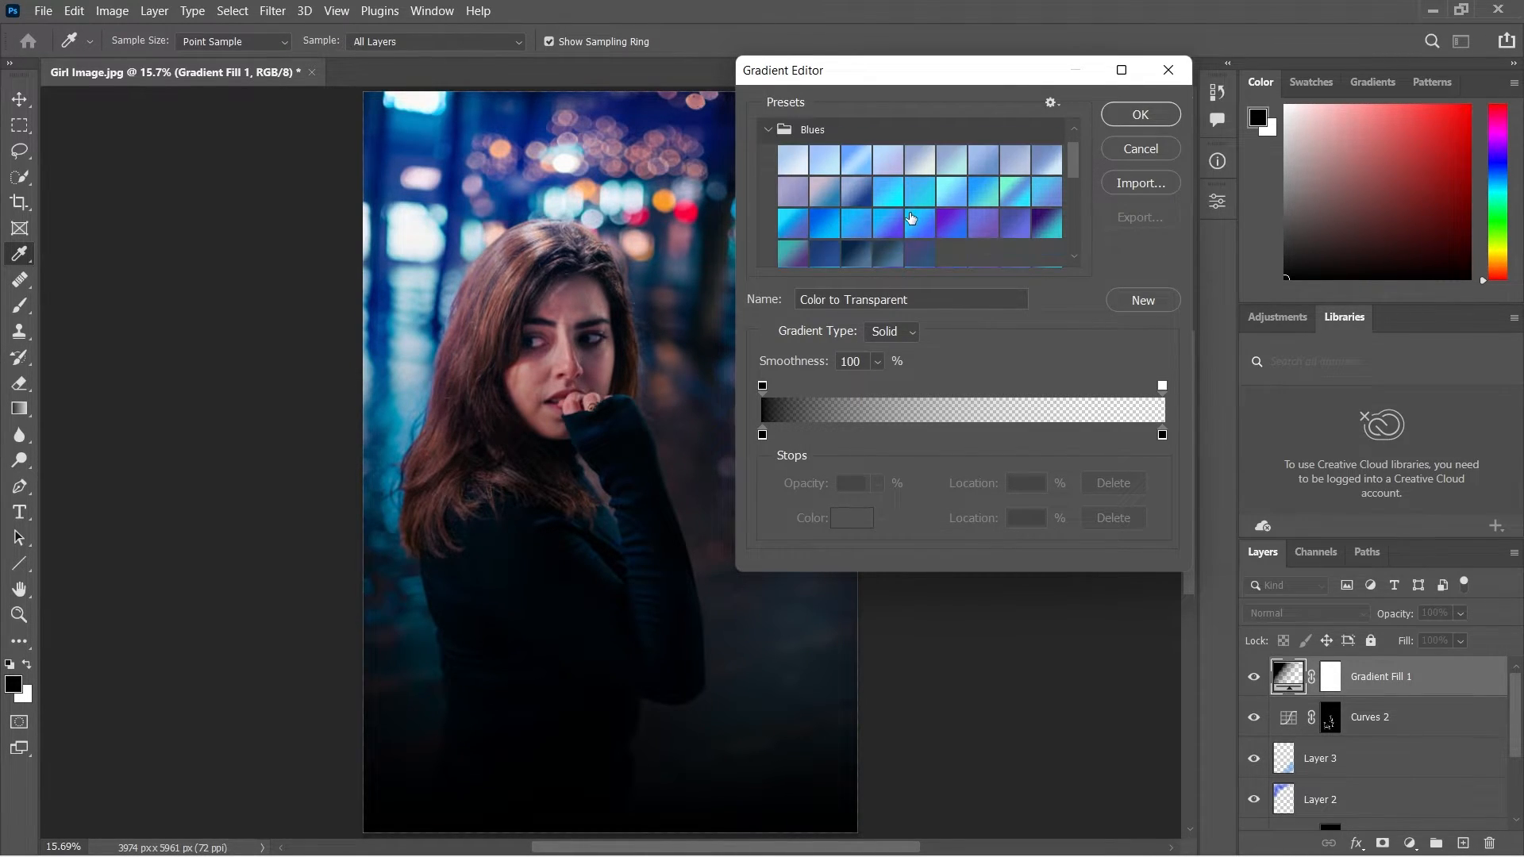
pyautogui.scroll(1, 921, 179)
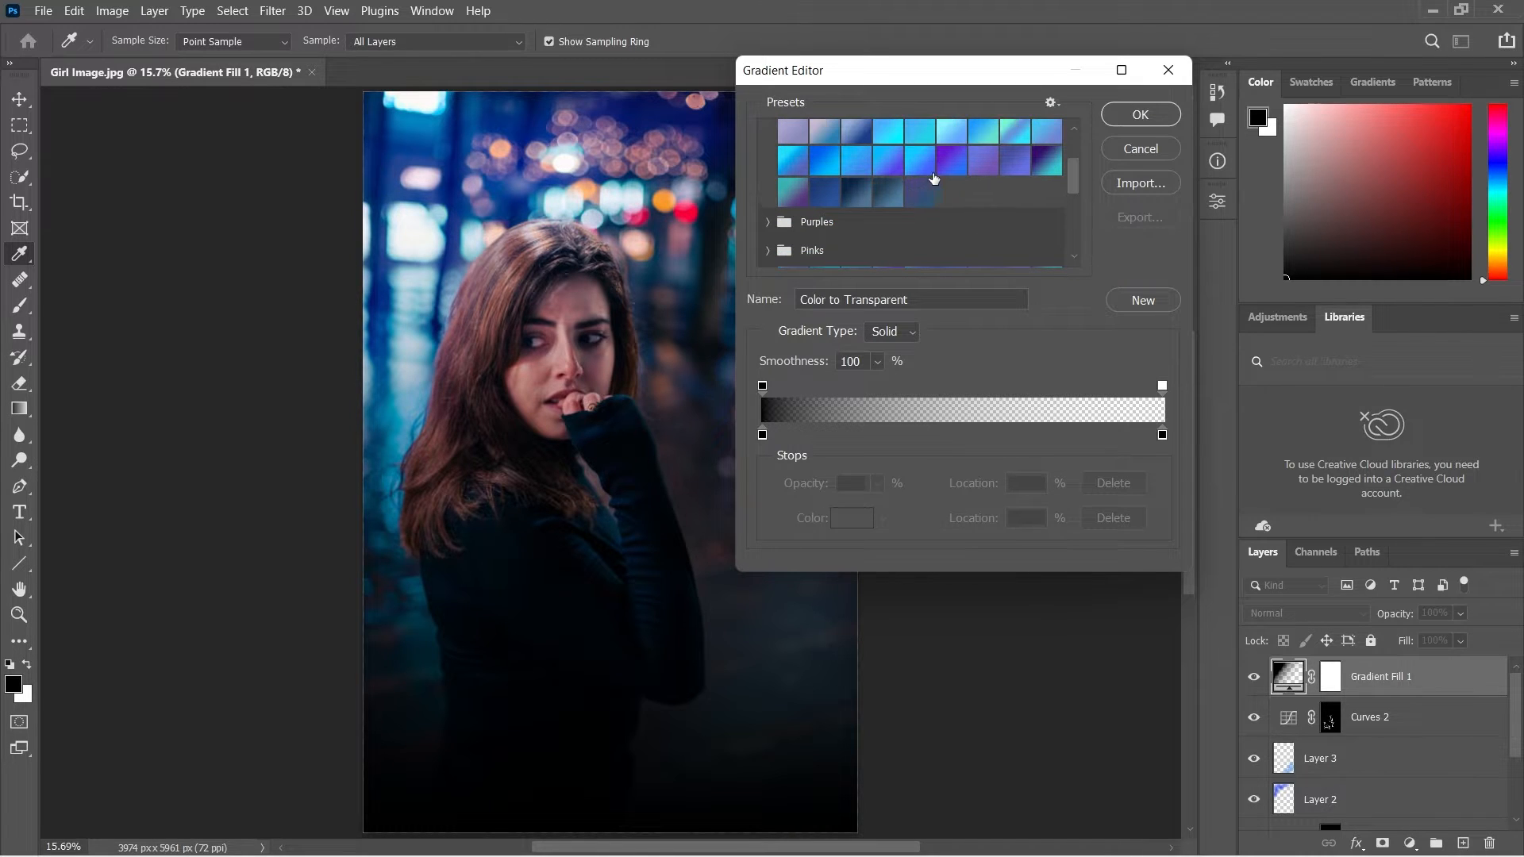
pyautogui.click(950, 167)
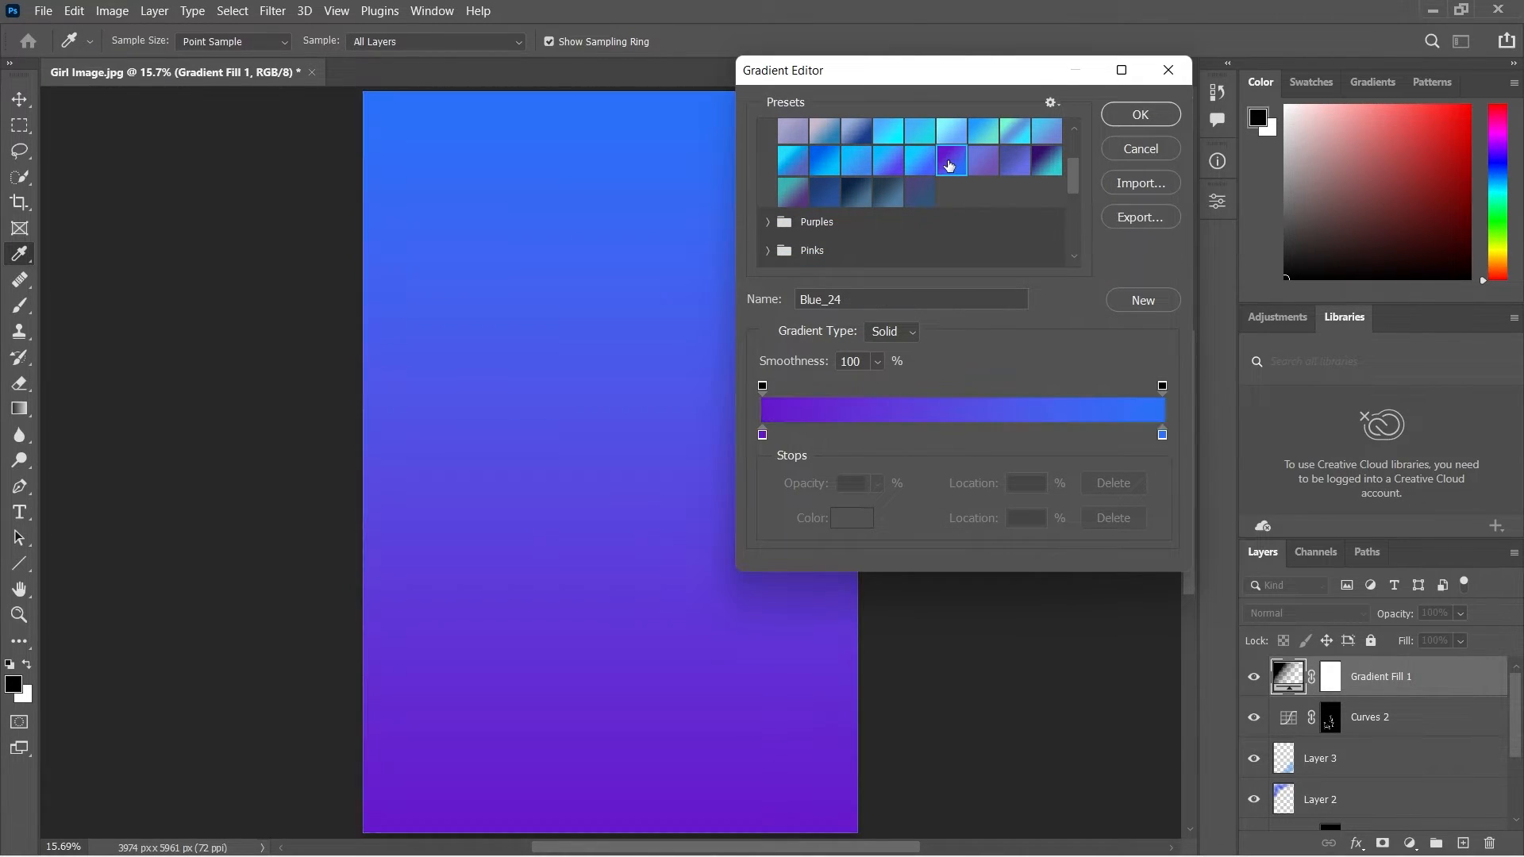
pyautogui.click(1137, 115)
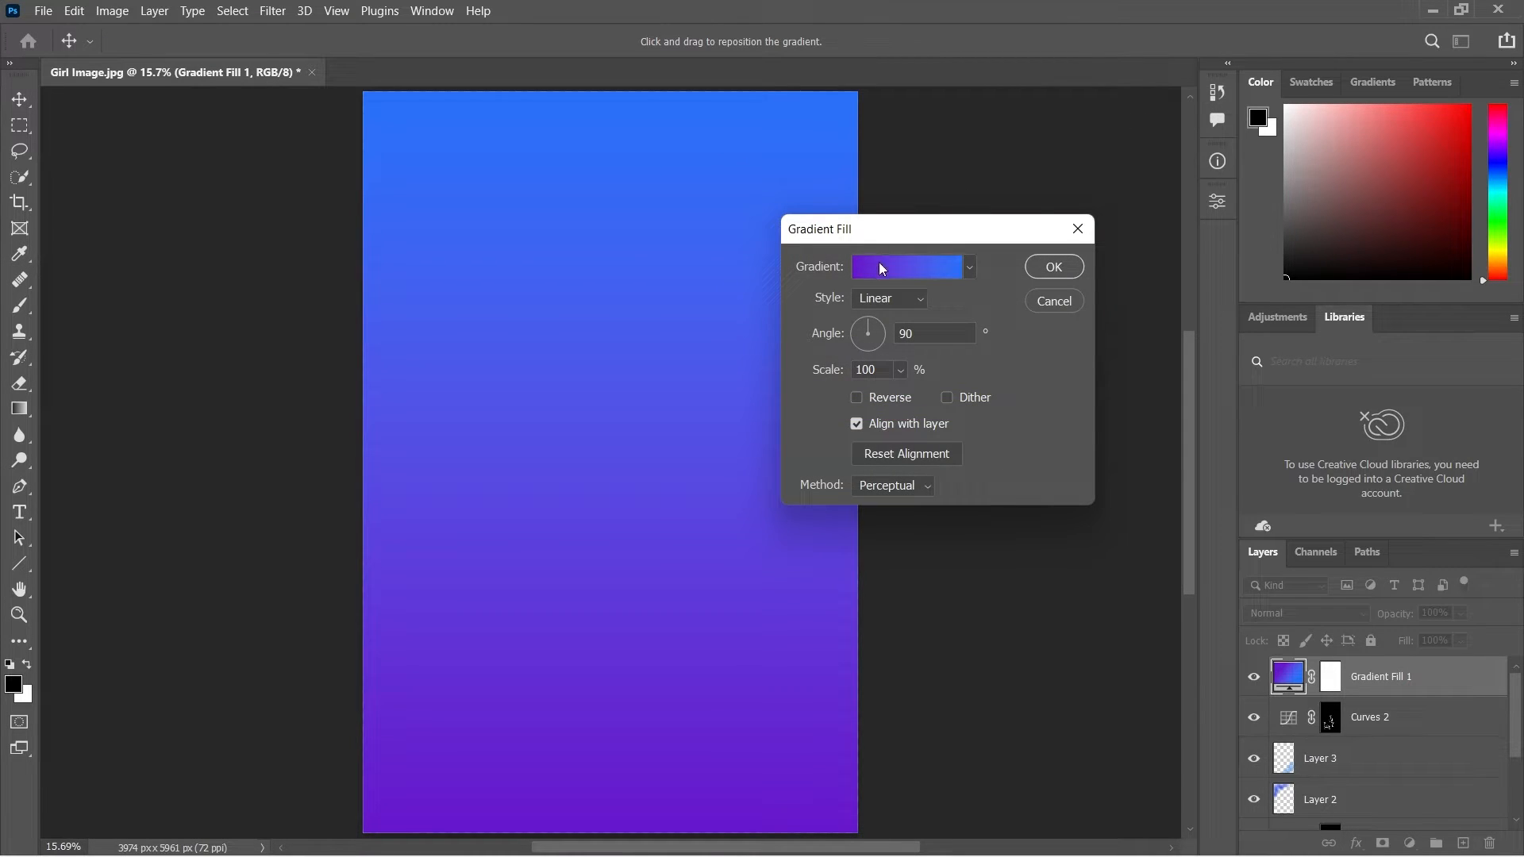
# Set the gradient fill's style to Radial and apply it.
pyautogui.click(885, 300)
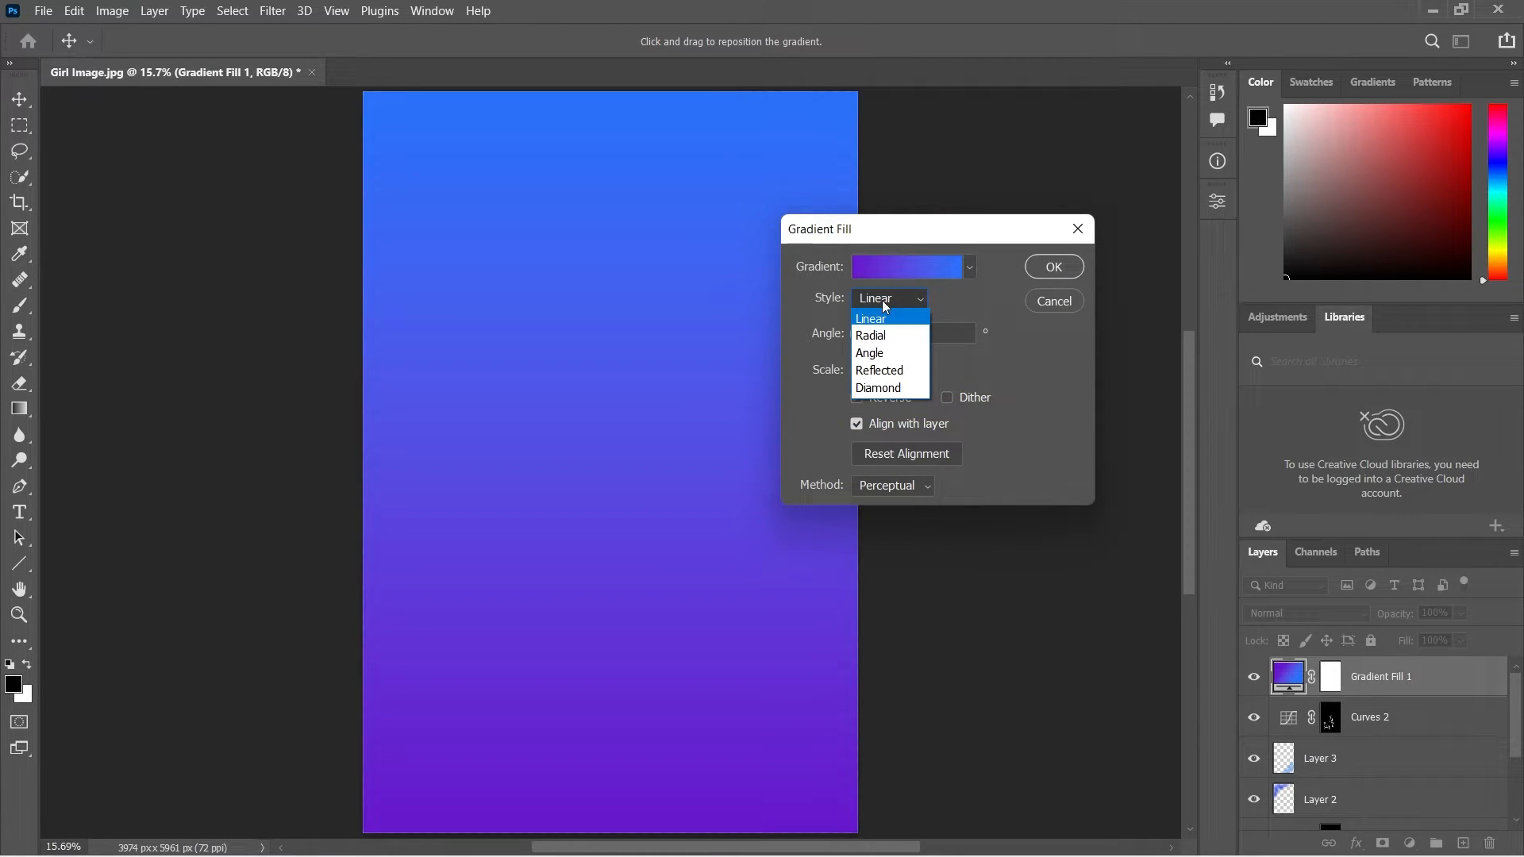
pyautogui.click(876, 336)
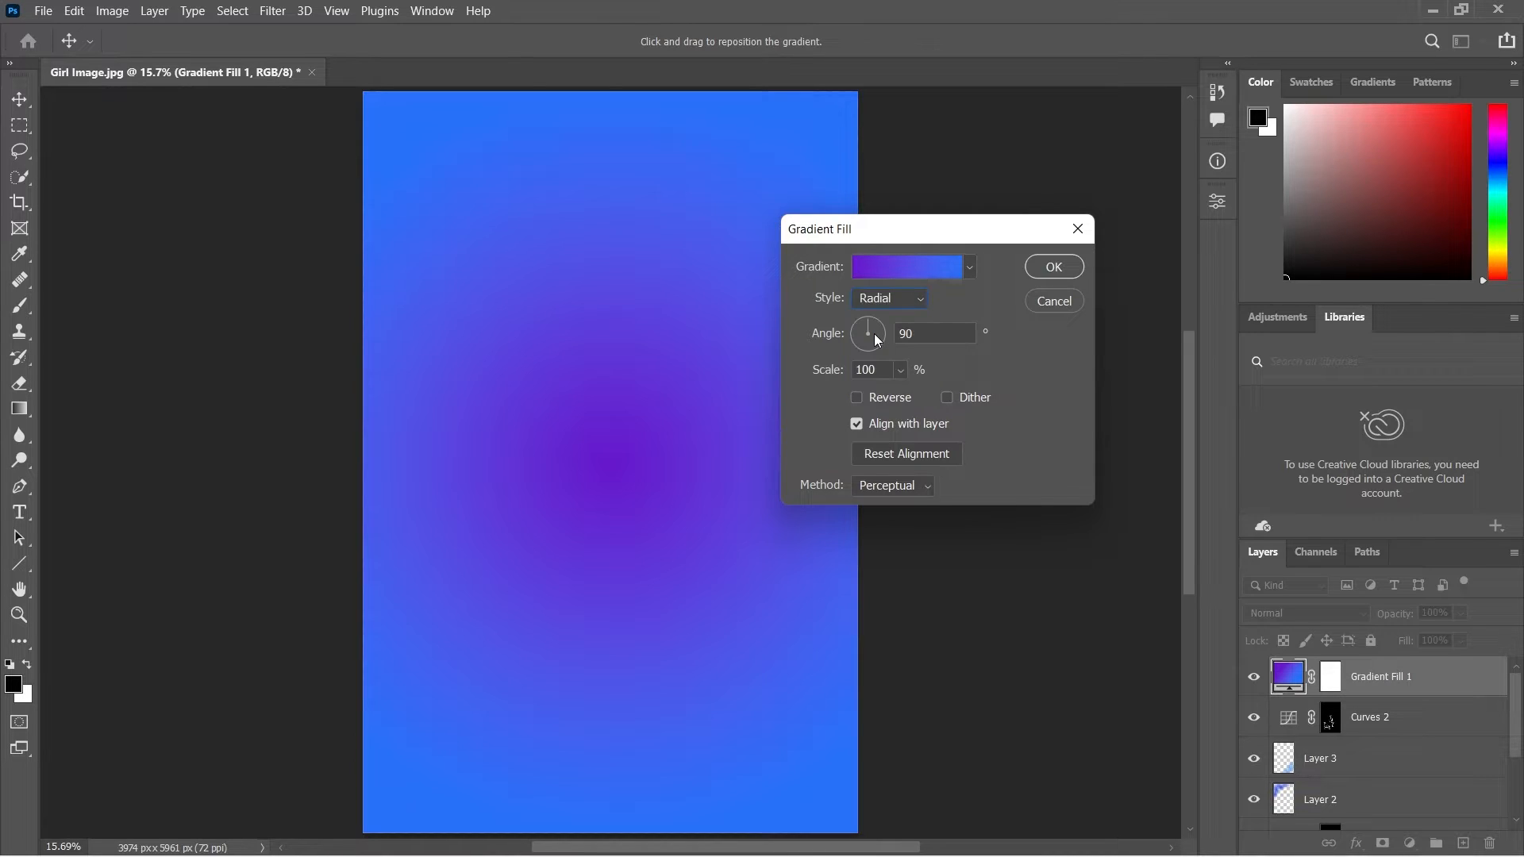
pyautogui.click(1053, 268)
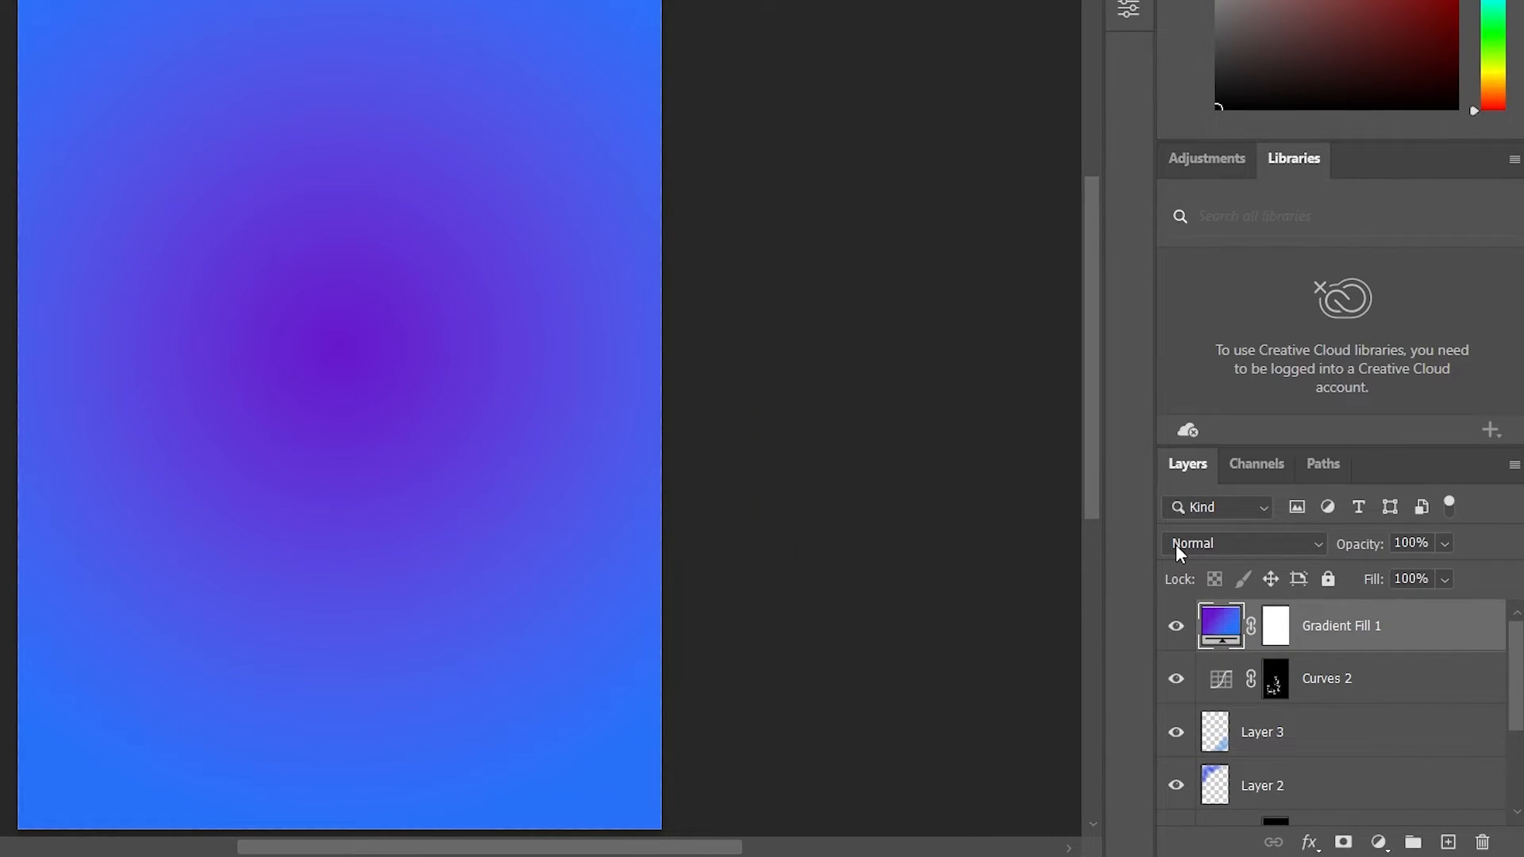
# Blend the Gradient Fill 1 layer in Color Dodge mode at 15% opacity, comparing the image with the layer hidden and shown.
pyautogui.click(1252, 613)
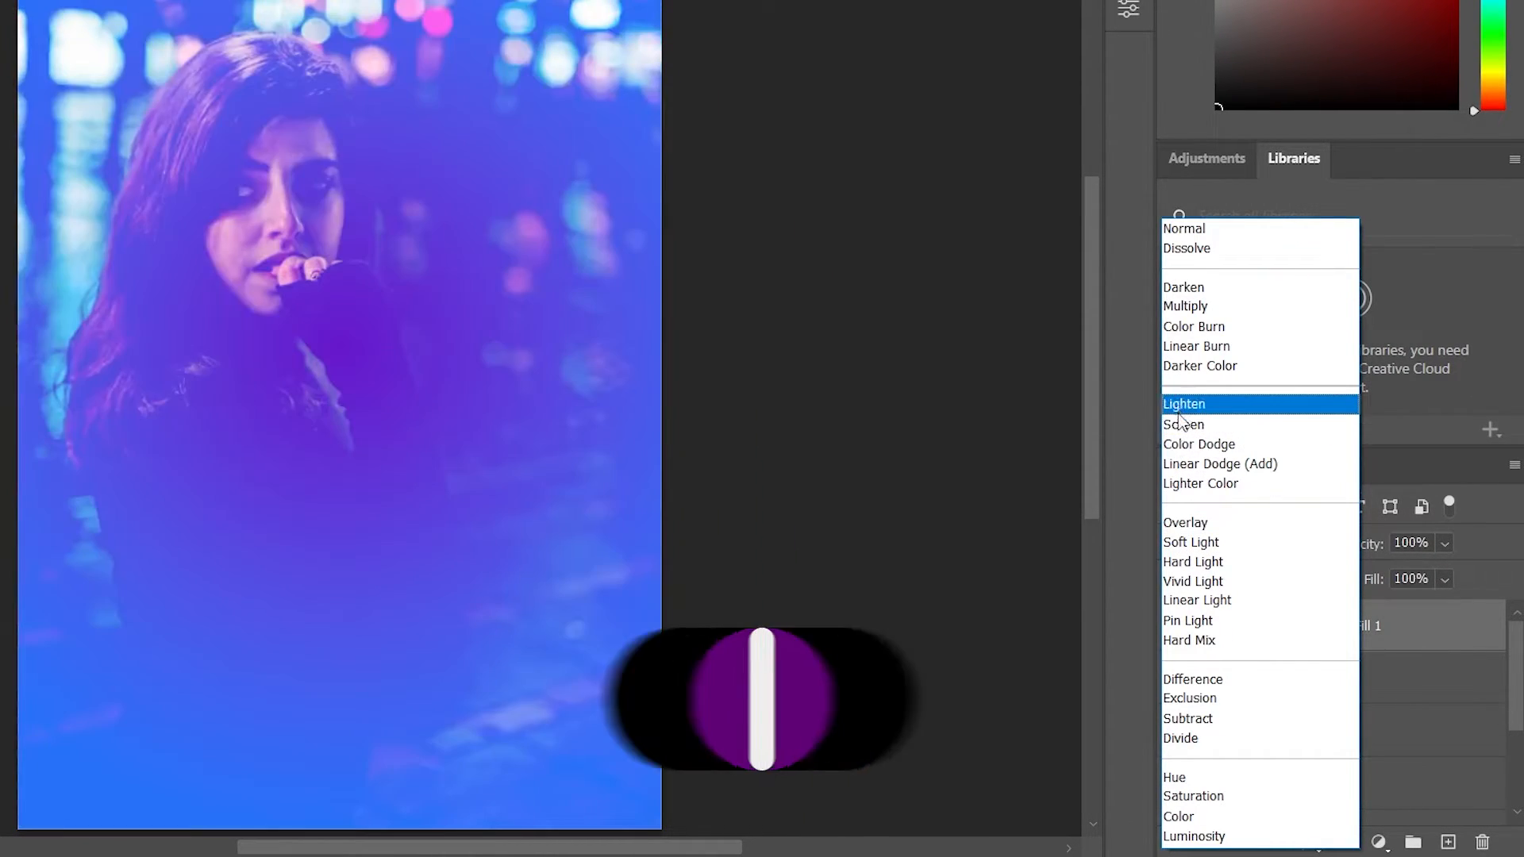
pyautogui.click(1187, 444)
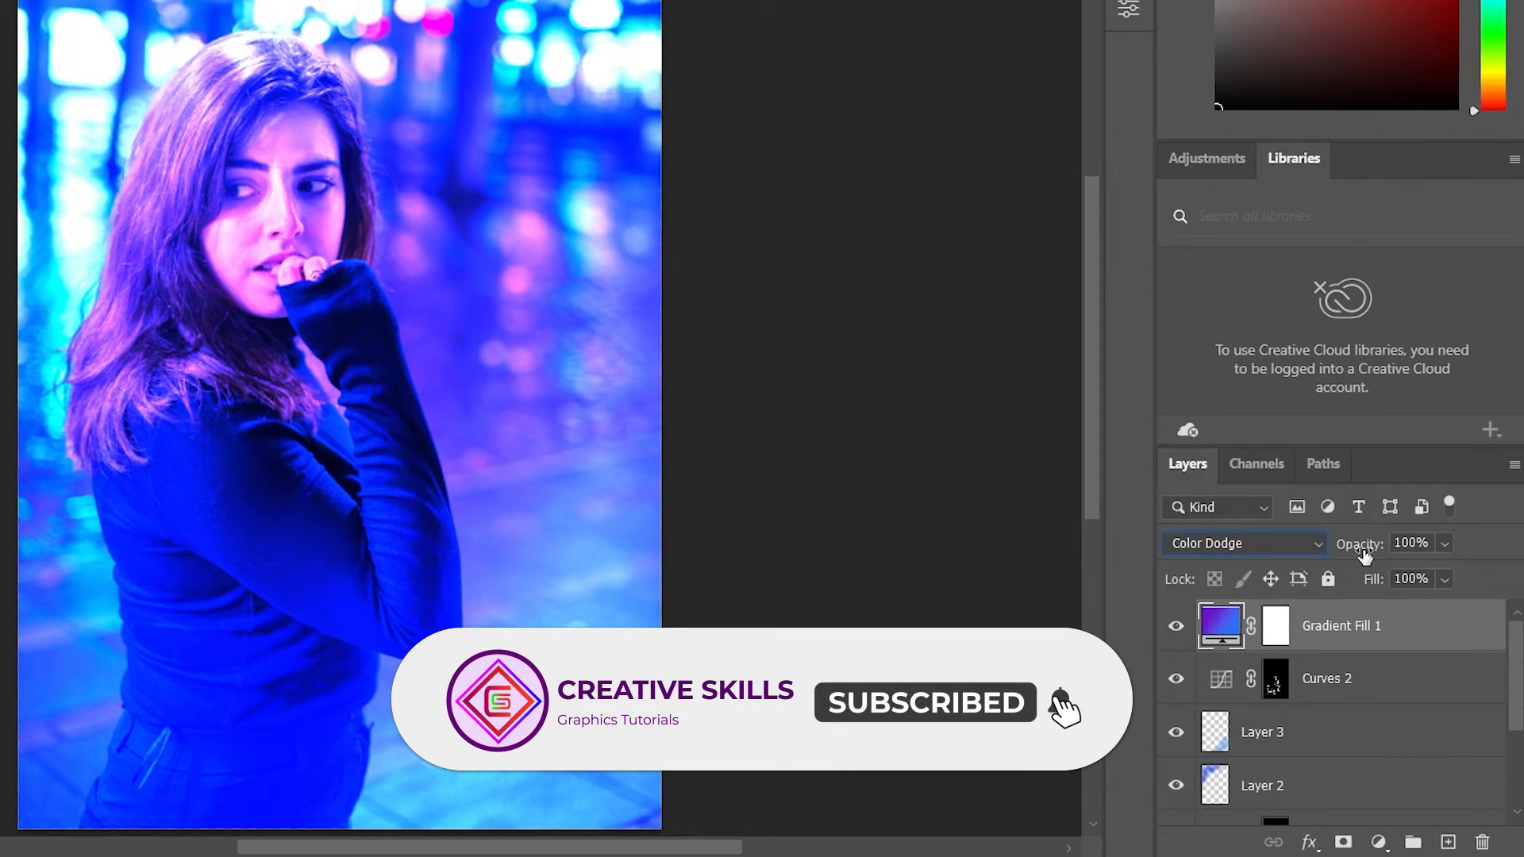
pyautogui.moveTo(1381, 548); pyautogui.dragTo(1271, 578)
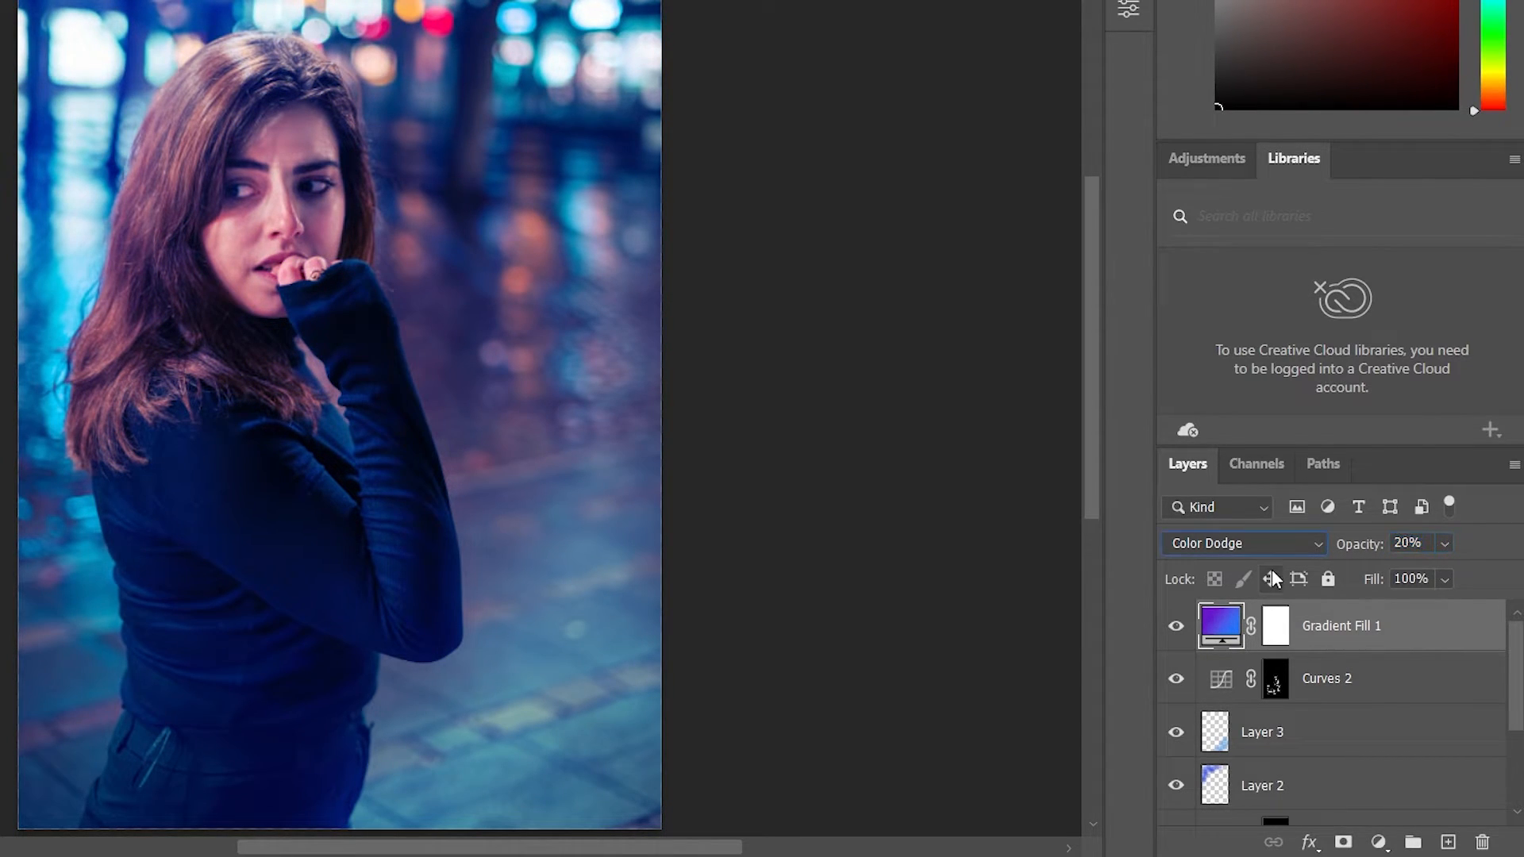
pyautogui.click(1178, 627)
pyautogui.click(1178, 629)
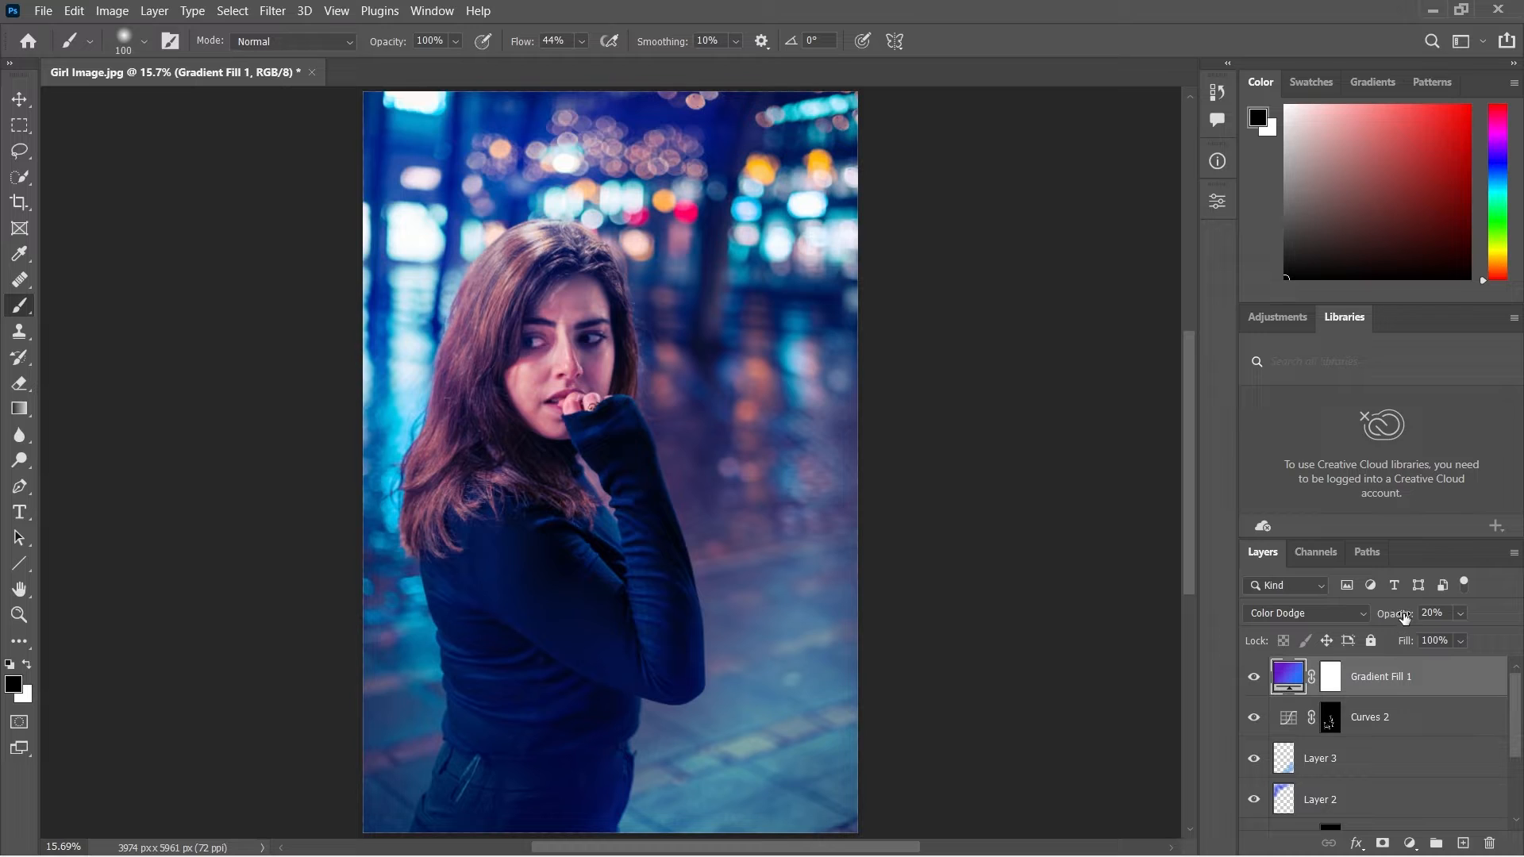
pyautogui.moveTo(1403, 616); pyautogui.dragTo(1400, 618)
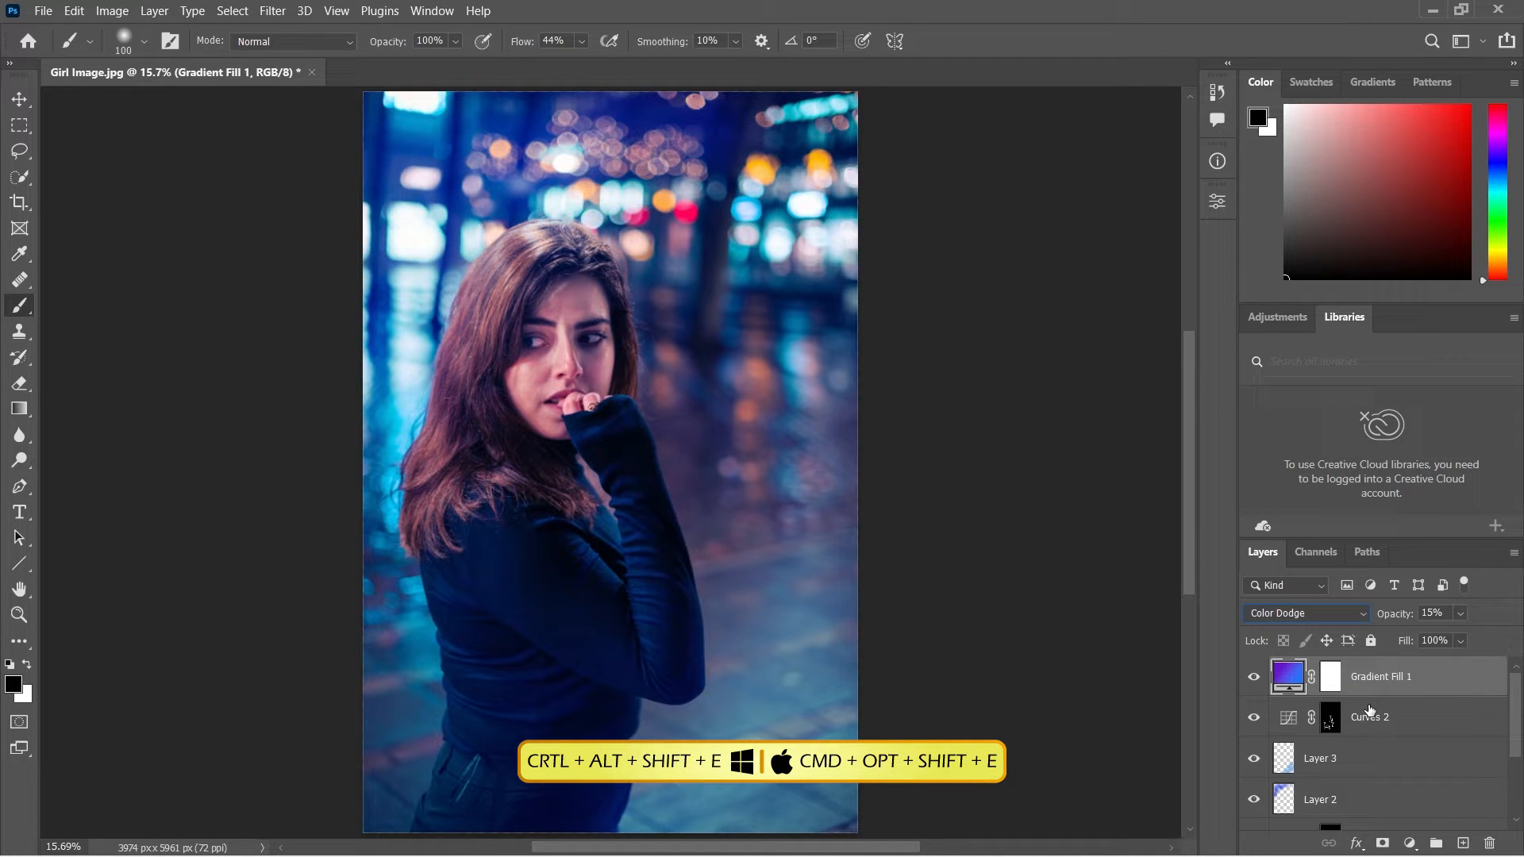
# Stamp all visible layers into a new layer and convert it for smart filters.
pyautogui.hotkey('ctrl', 'alt', 'shift', 'e')
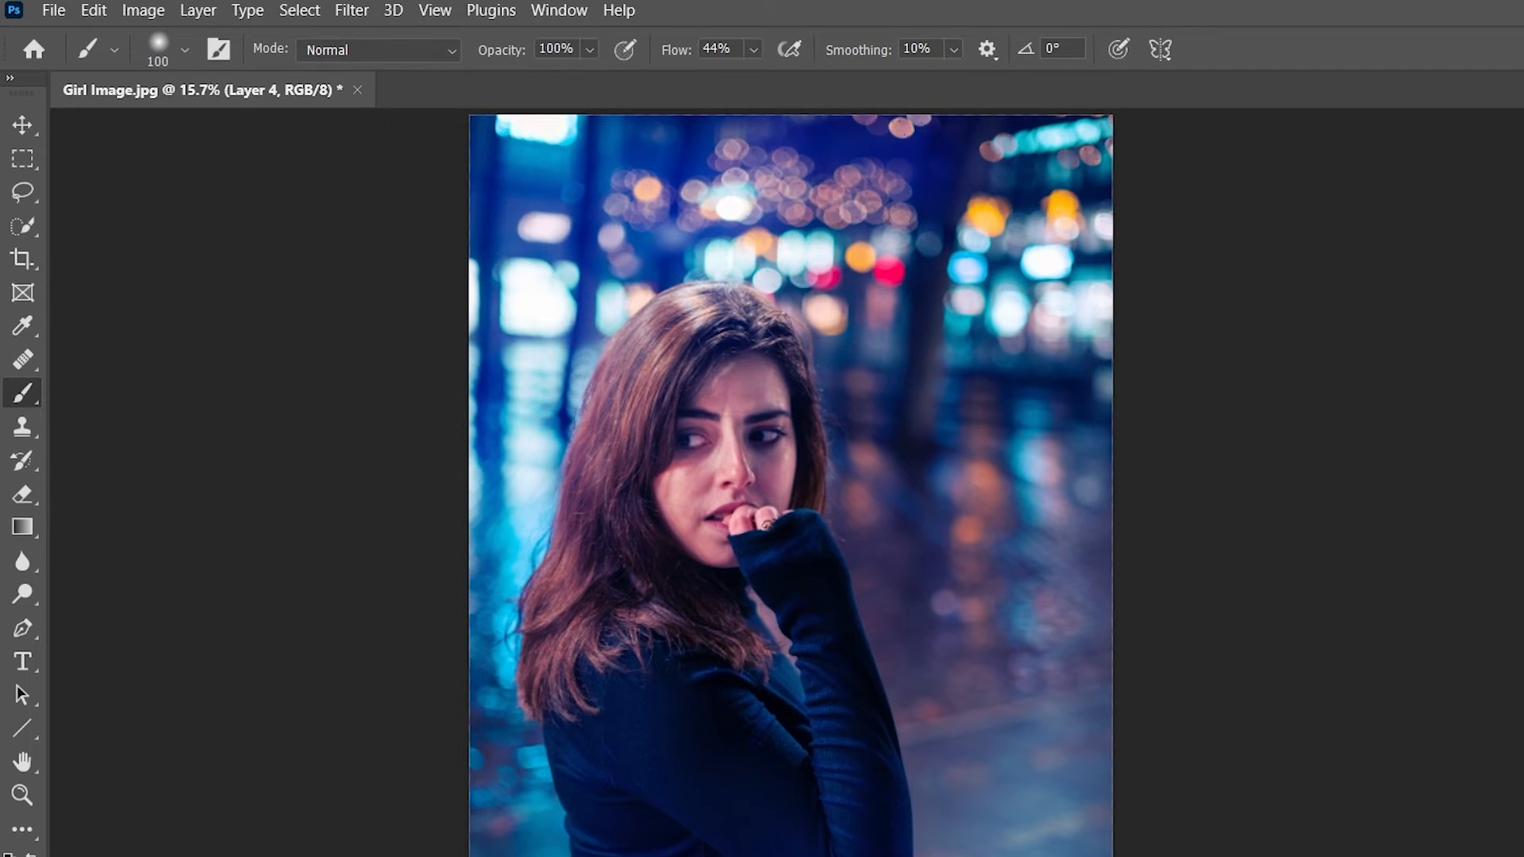
pyautogui.click(343, 14)
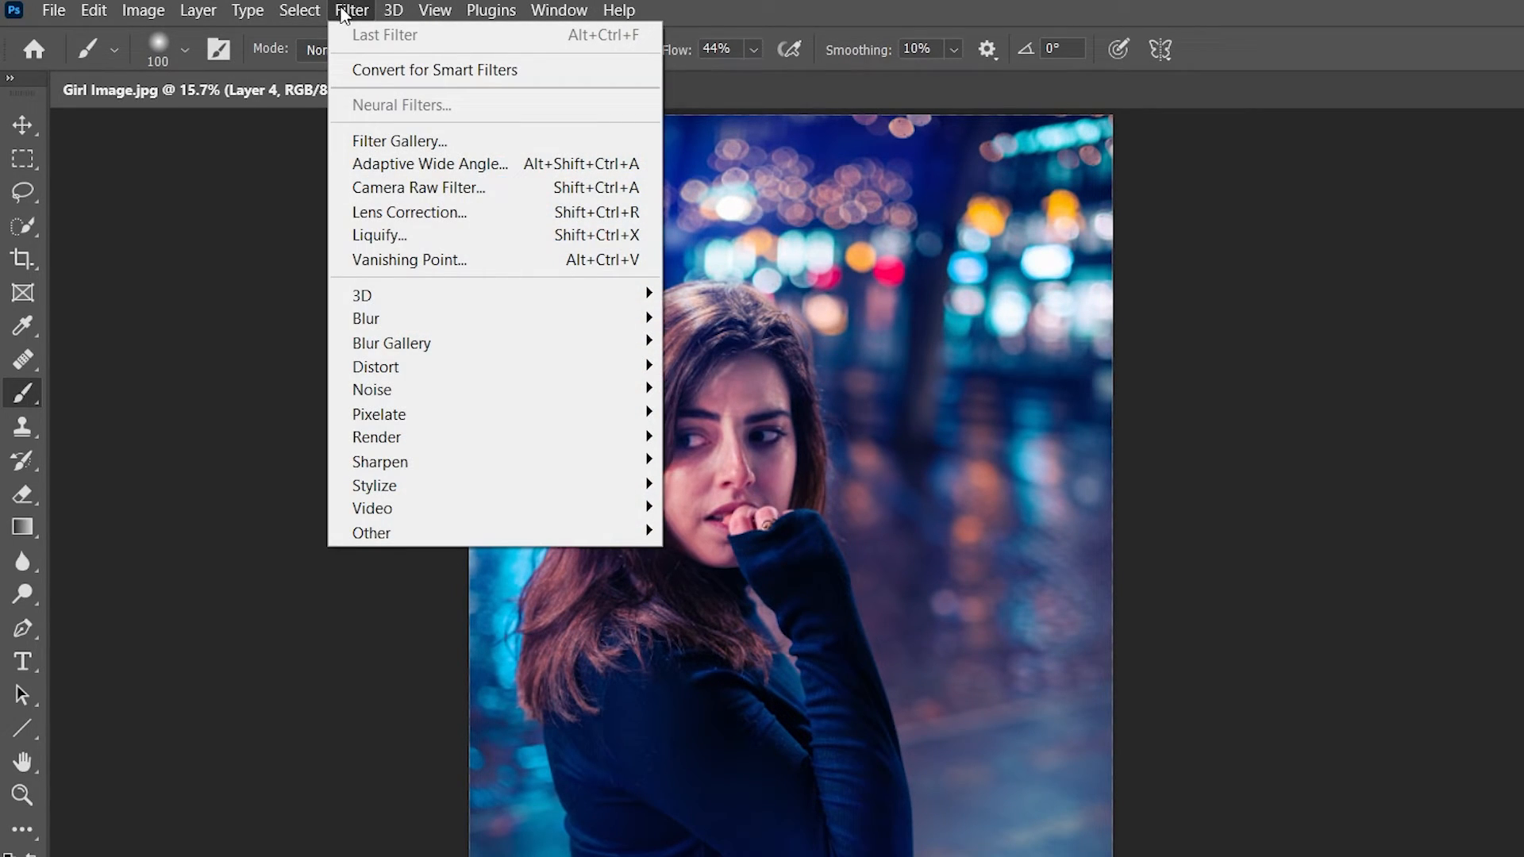
pyautogui.click(406, 69)
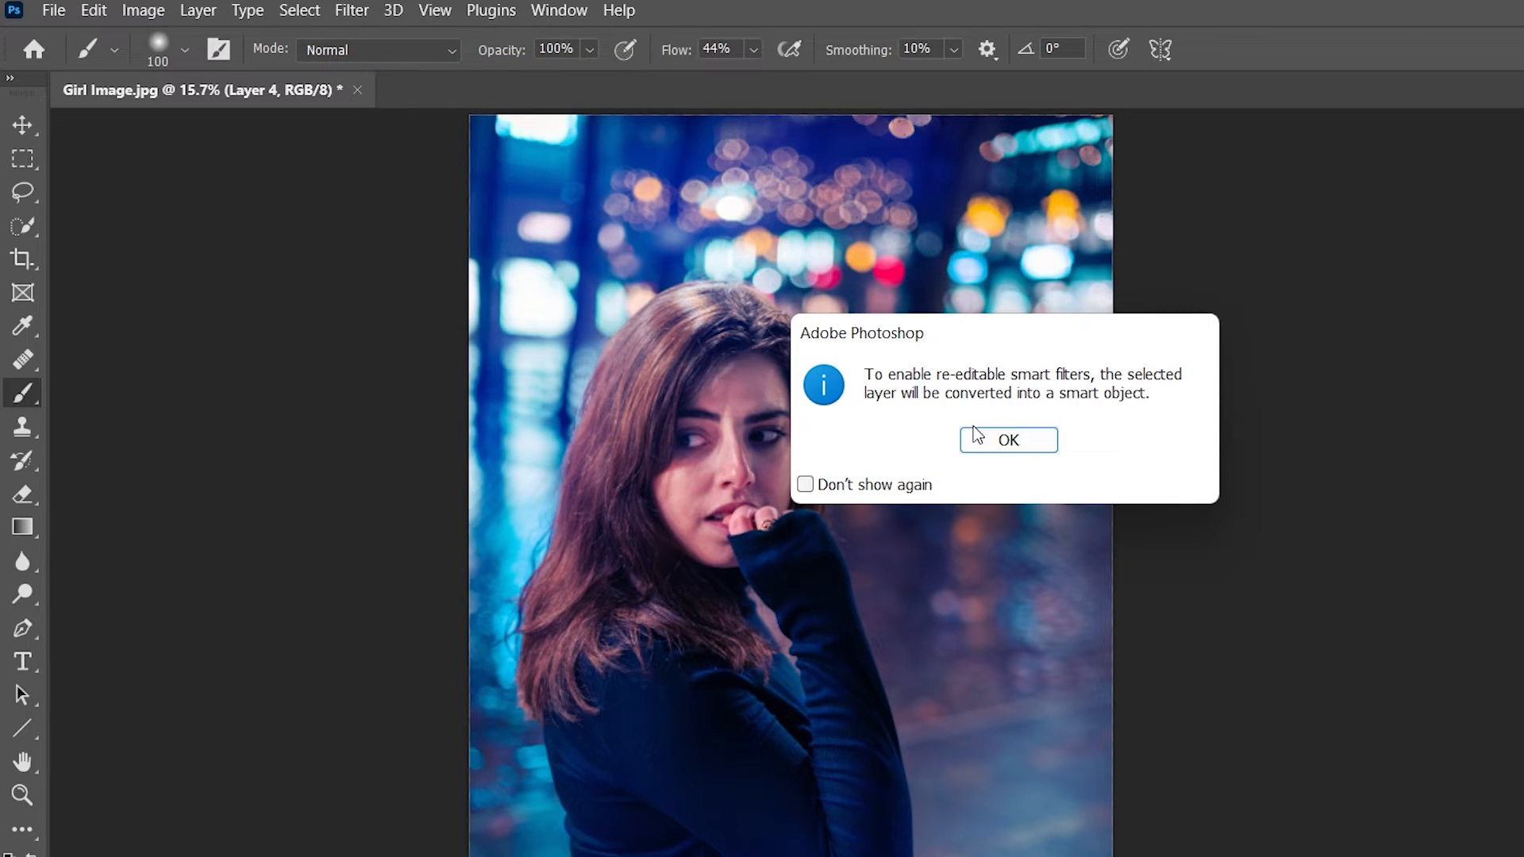
pyautogui.click(987, 451)
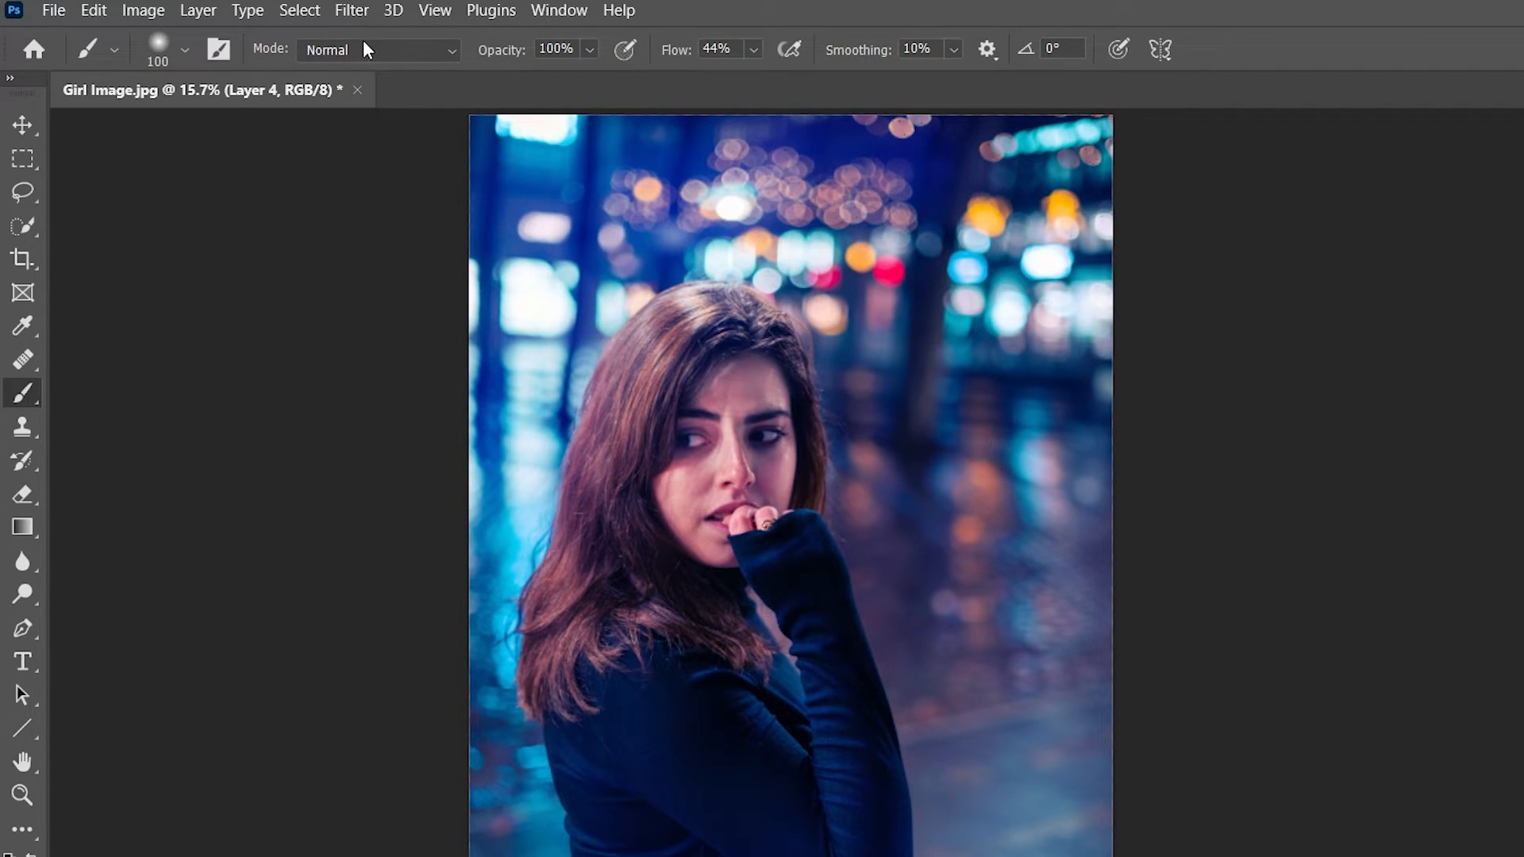
# In the Camera Raw Filter's basic adjustments, set Temperature +4, Tint +15, Exposure +0.45, Contrast +21 and Whites +12.
pyautogui.click(353, 12)
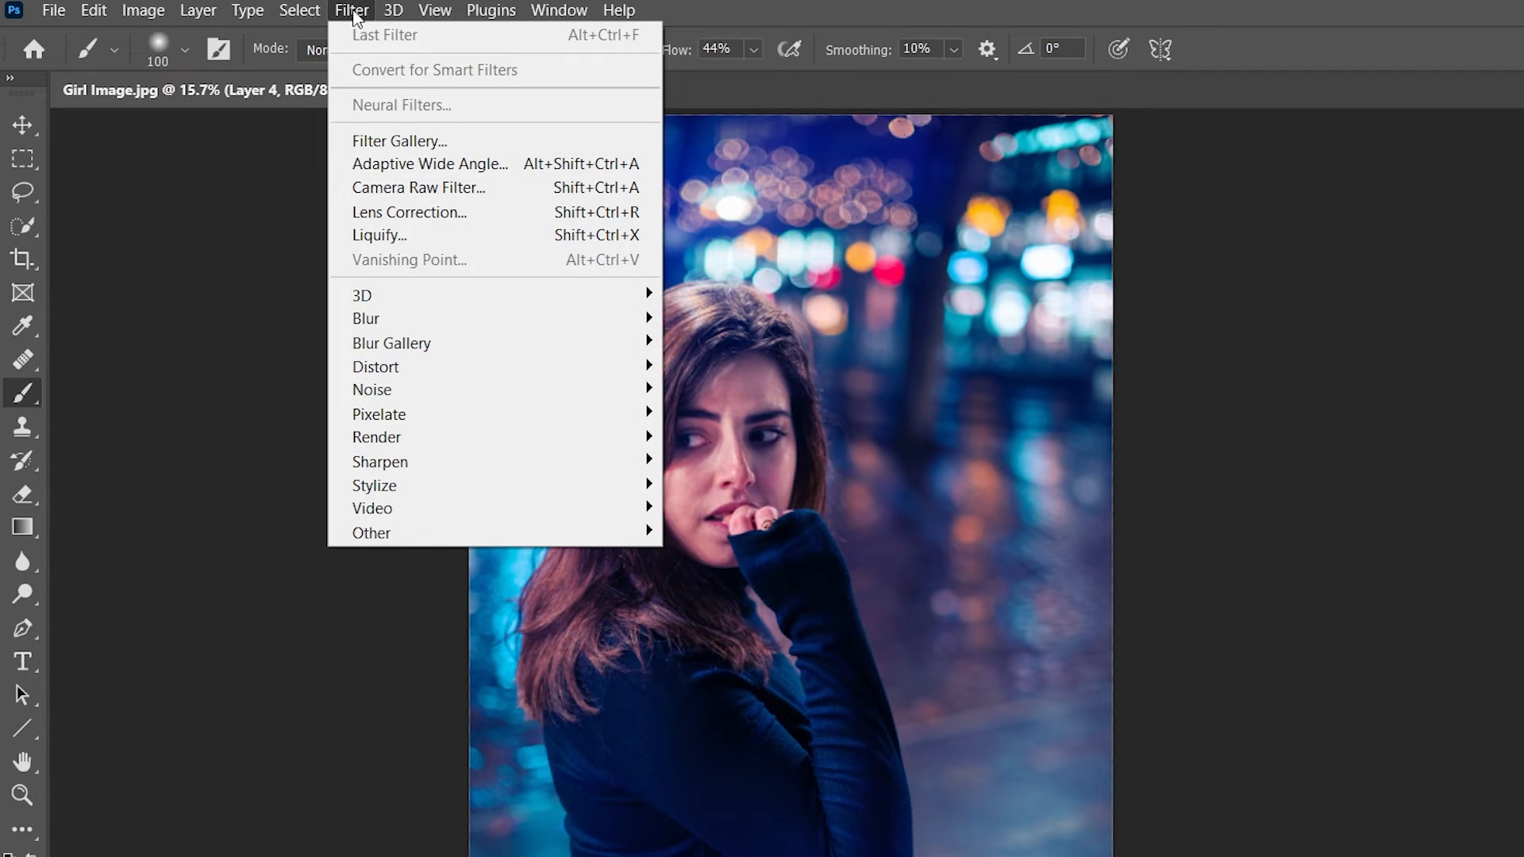
pyautogui.click(397, 189)
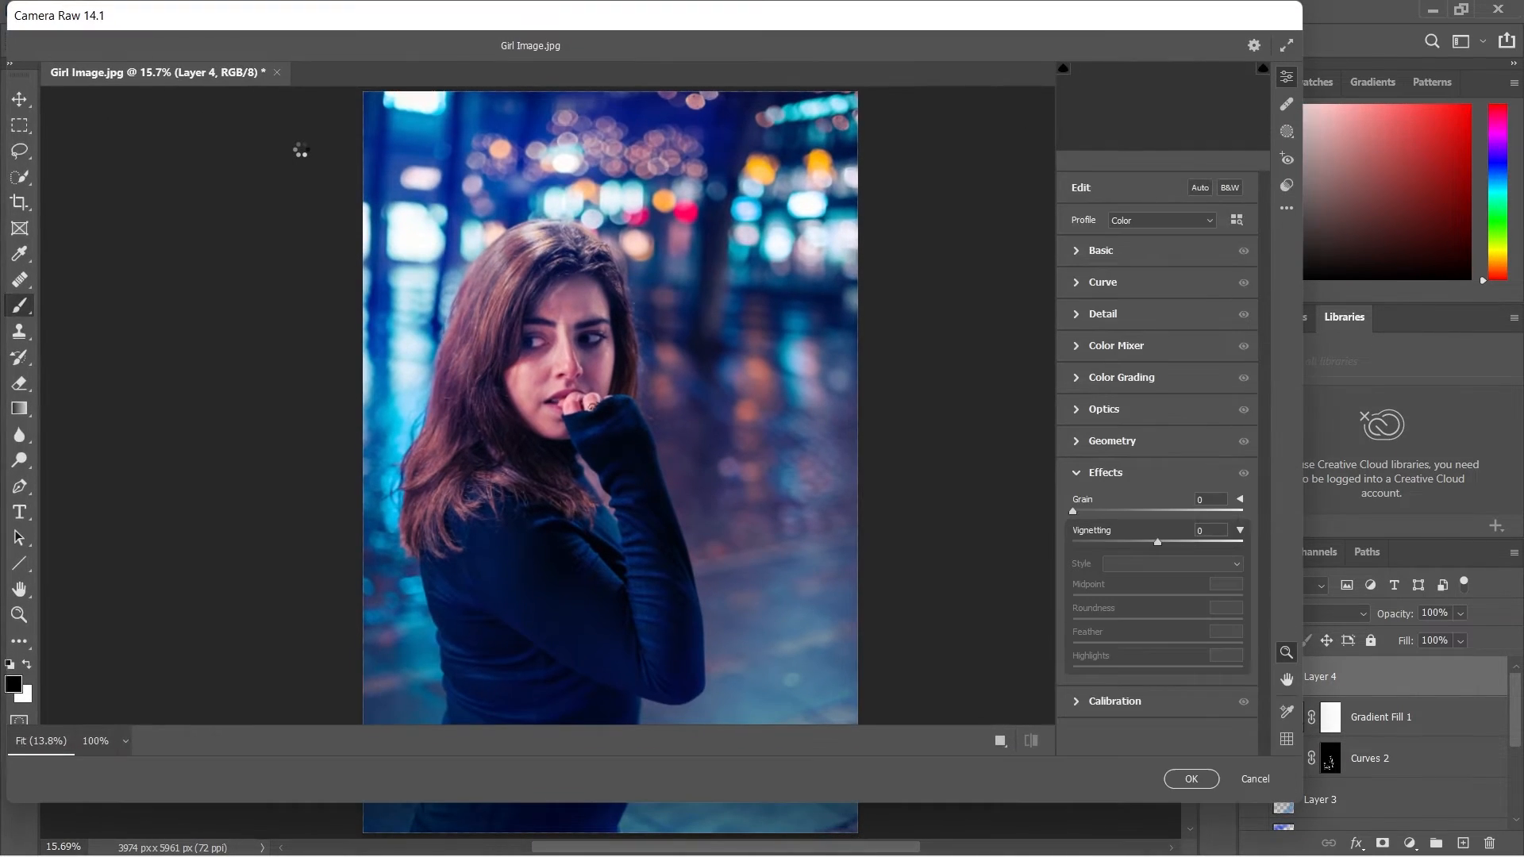
pyautogui.click(1099, 255)
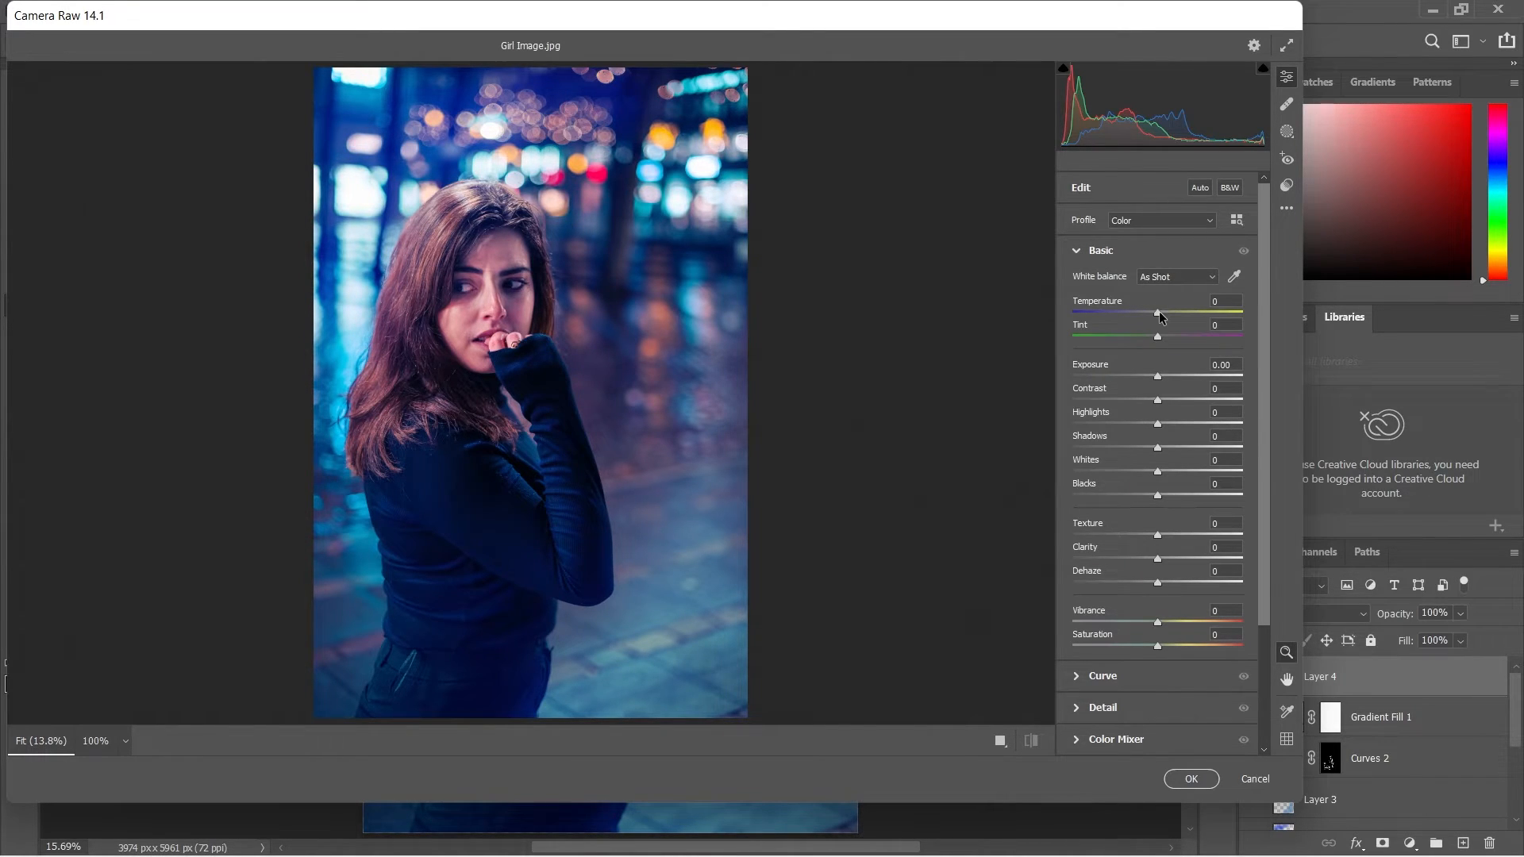
pyautogui.moveTo(1160, 316); pyautogui.dragTo(1166, 316)
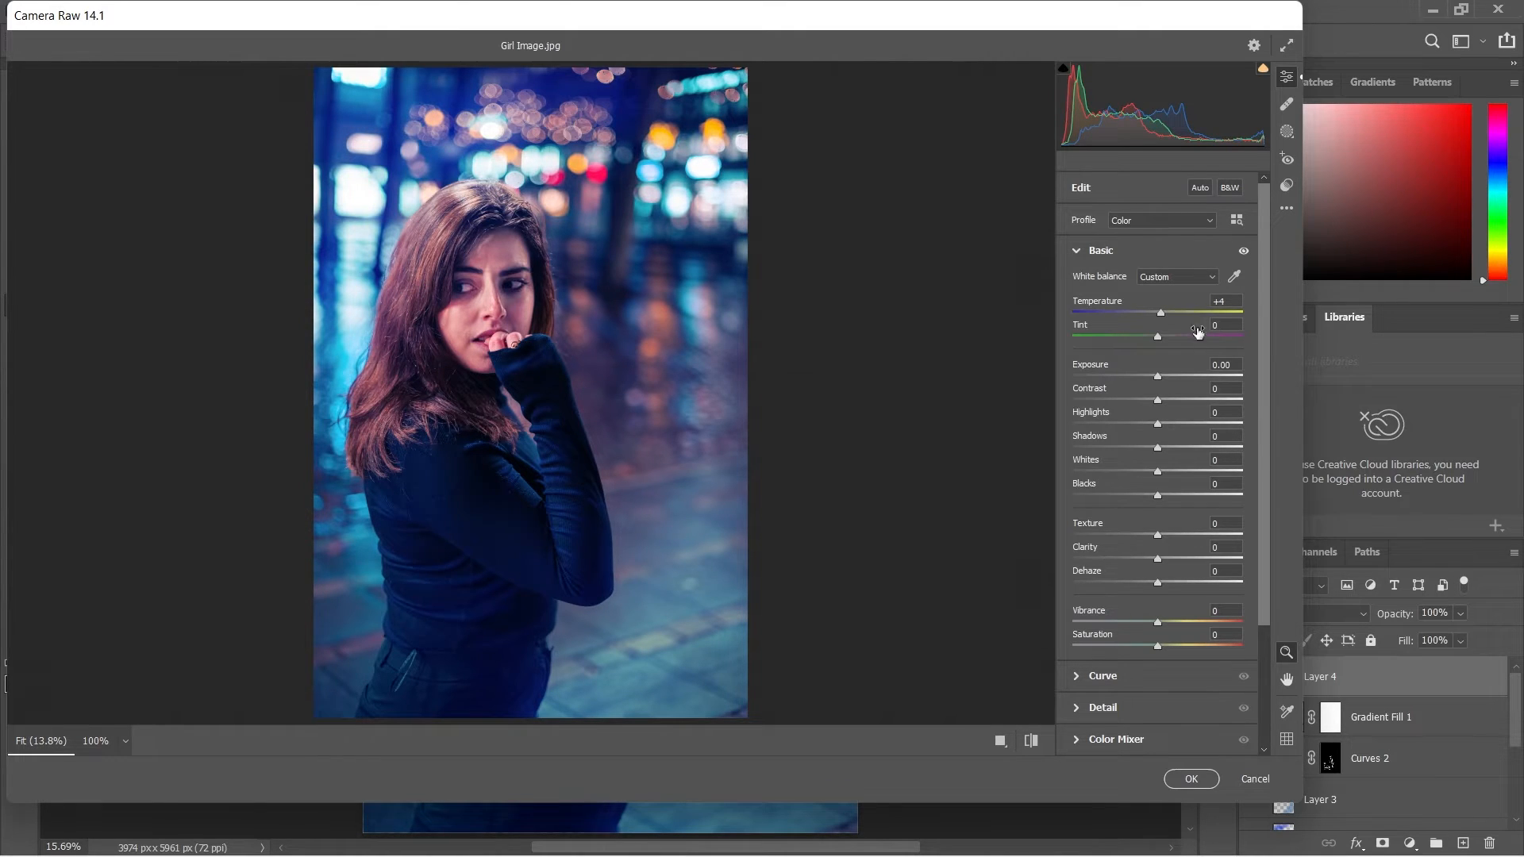
pyautogui.moveTo(1158, 337); pyautogui.dragTo(1169, 370)
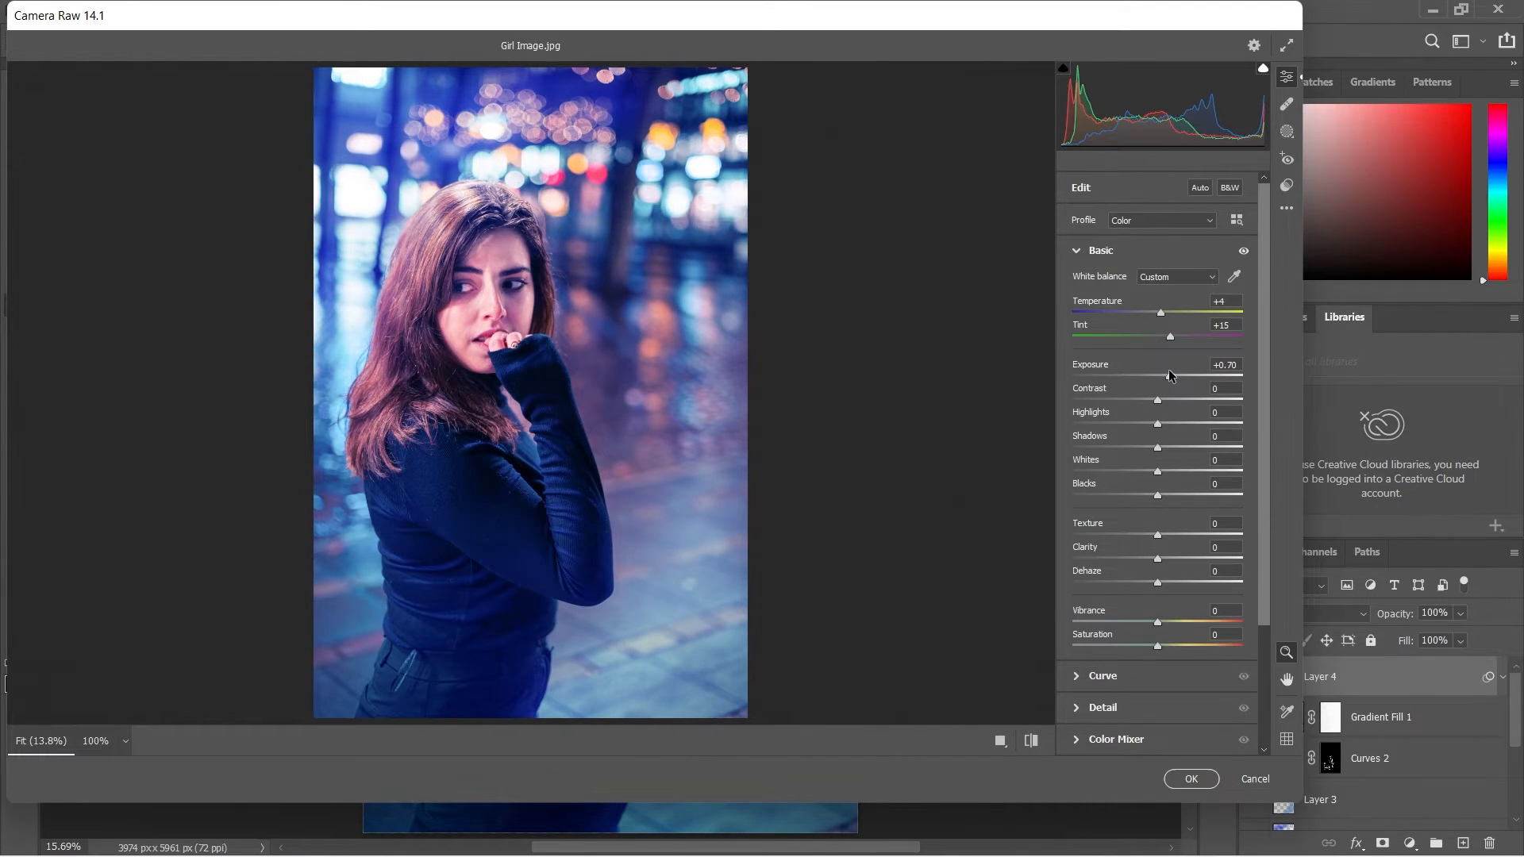
pyautogui.moveTo(1171, 375); pyautogui.dragTo(1173, 395)
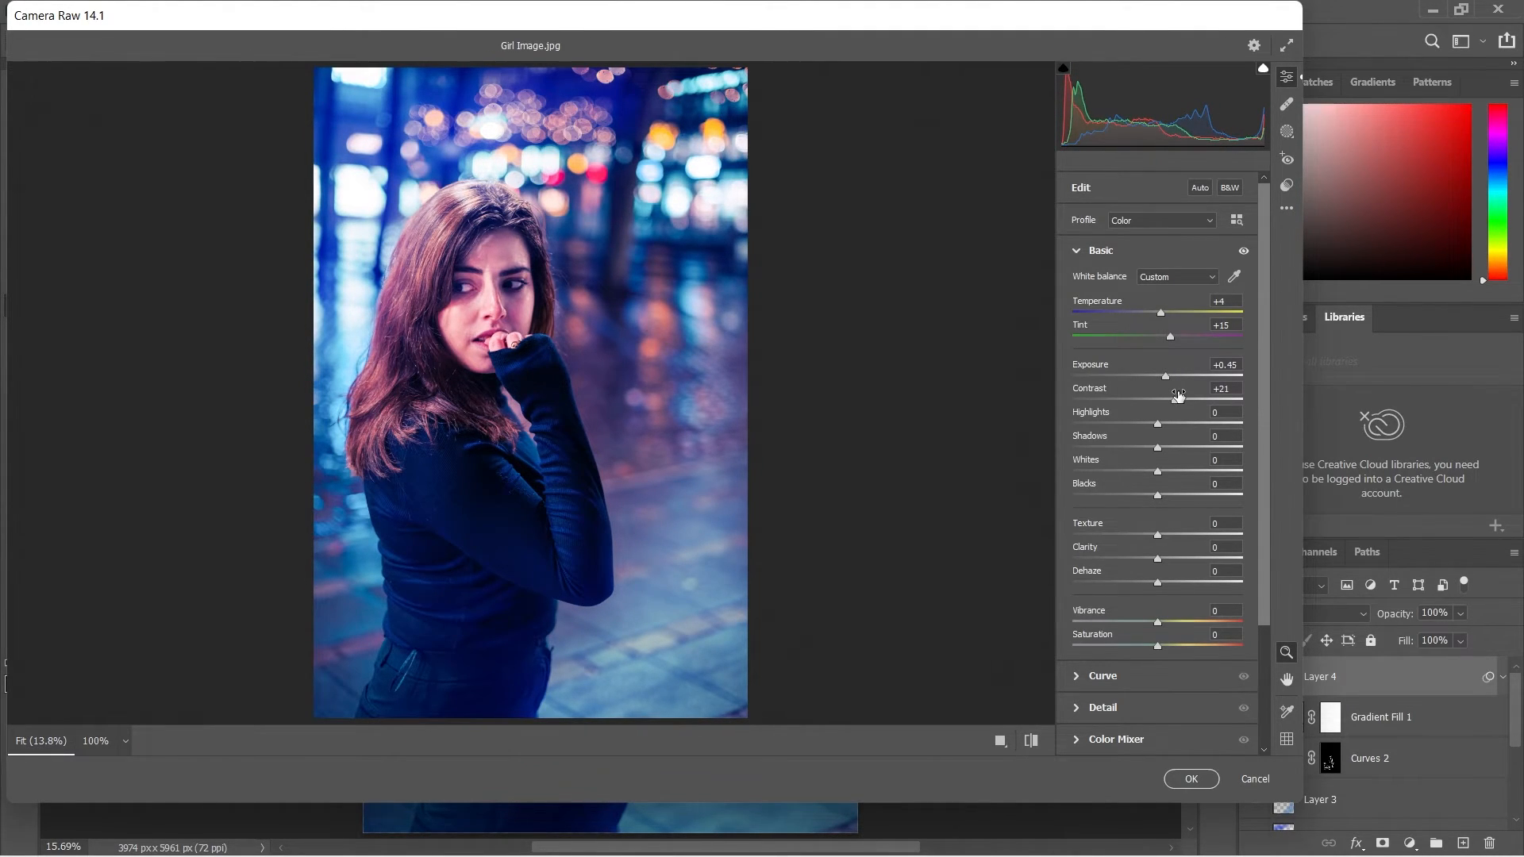
pyautogui.moveTo(1157, 475)
pyautogui.mouseDown()
pyautogui.moveTo(1179, 474)
pyautogui.moveTo(1167, 473)
pyautogui.mouseUp()
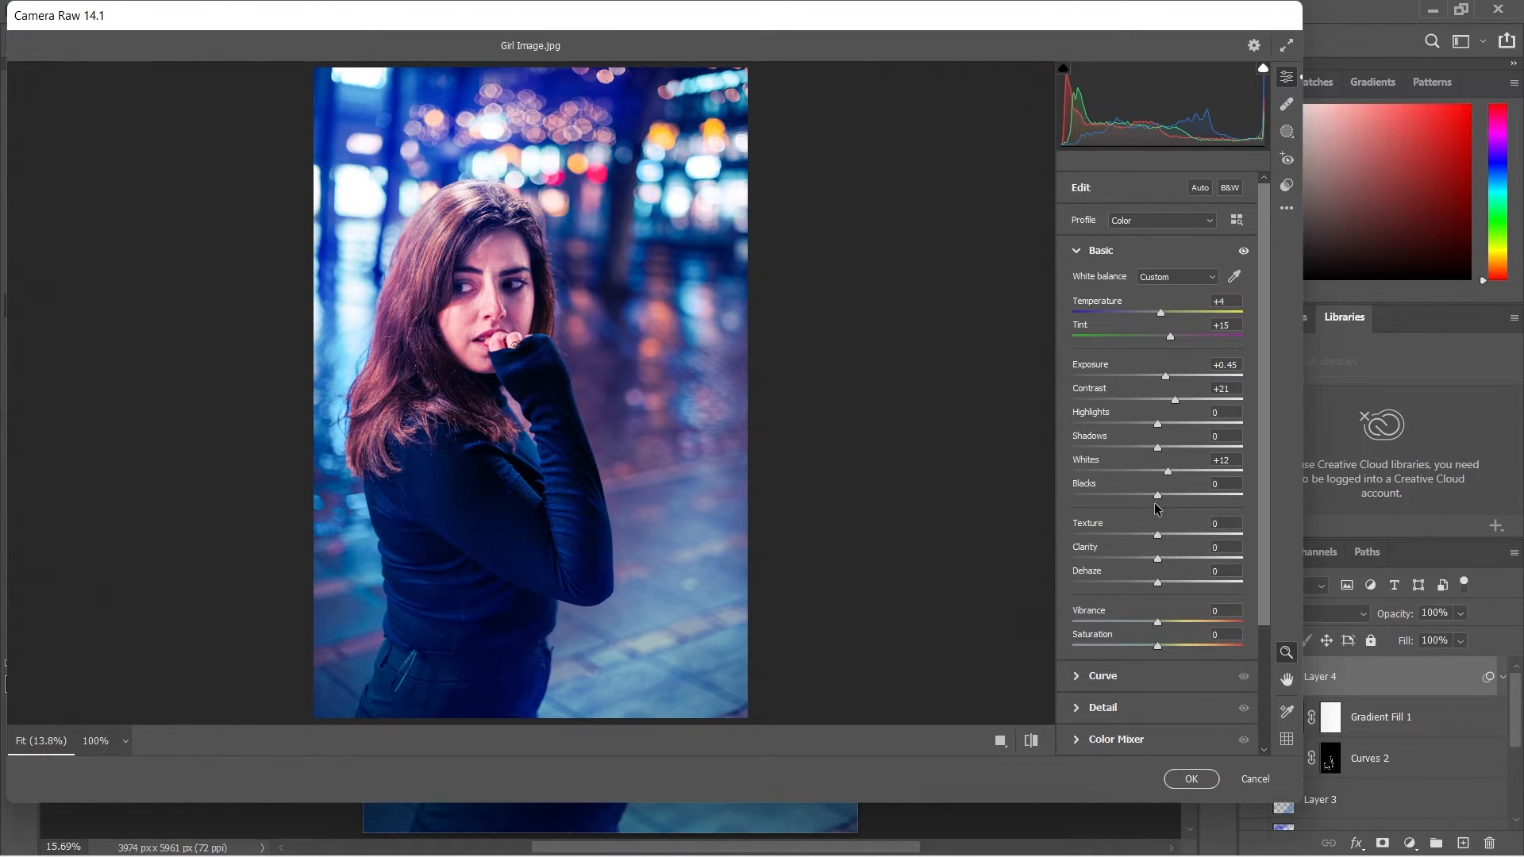
# Lift the darks of the Camera Raw parametric curve to +18.
pyautogui.scroll(-3, 1158, 498)
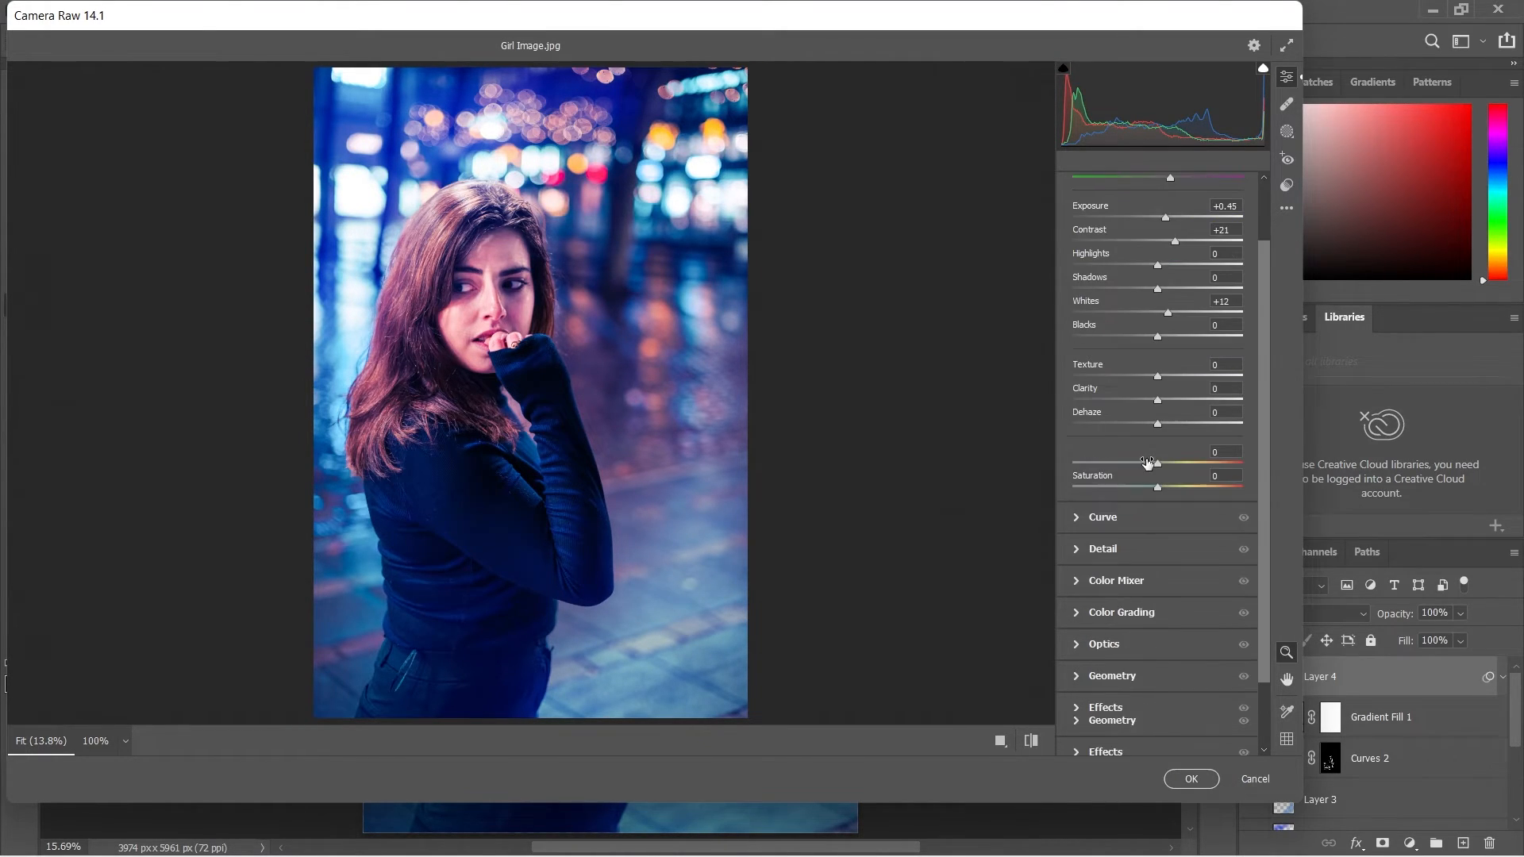
pyautogui.click(1144, 525)
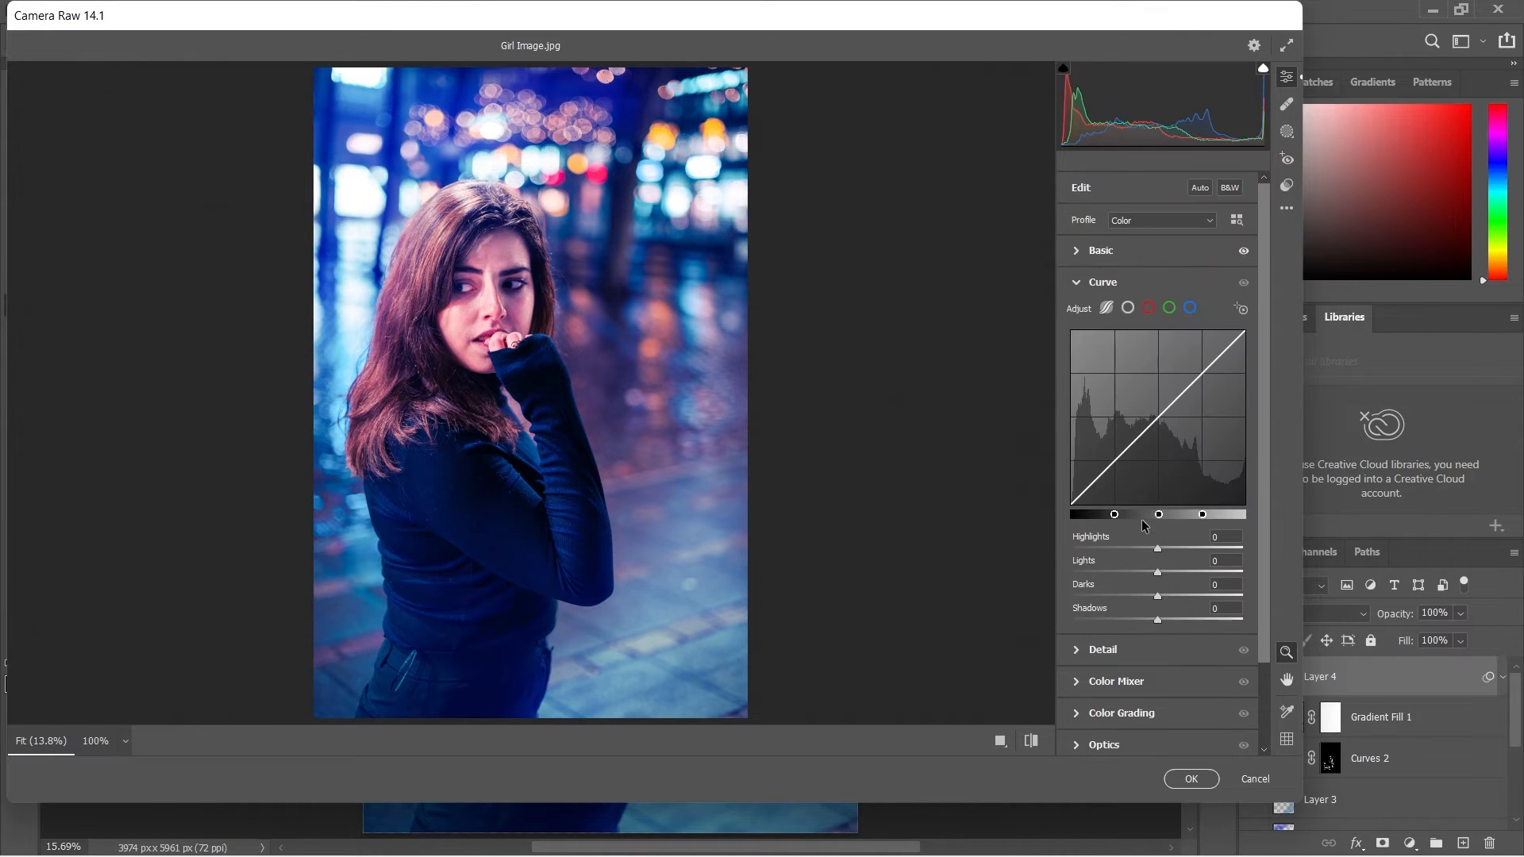
pyautogui.moveTo(1146, 427); pyautogui.dragTo(1140, 430)
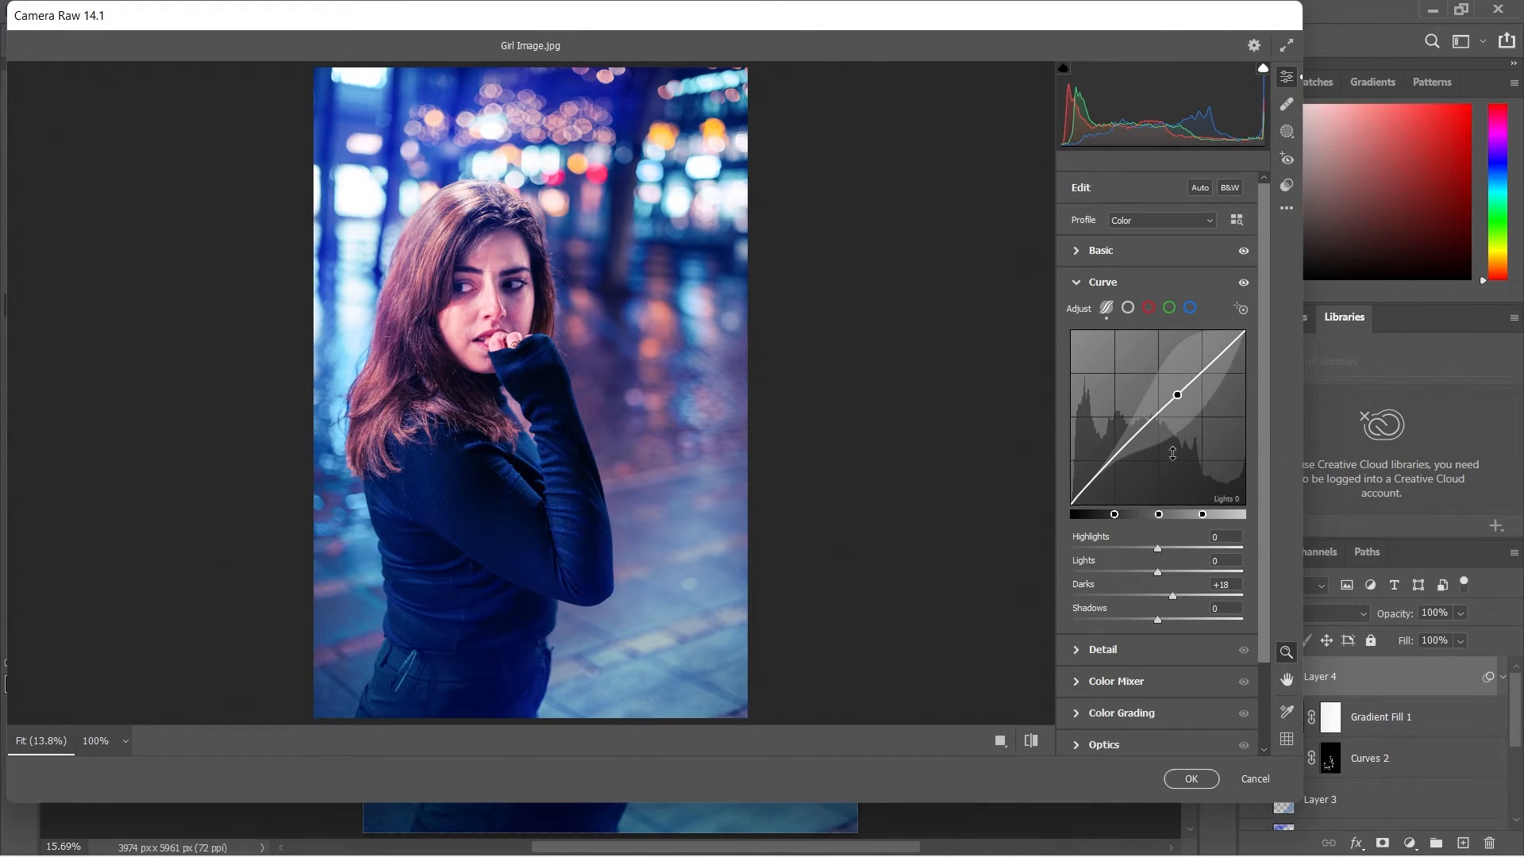
pyautogui.click(1076, 286)
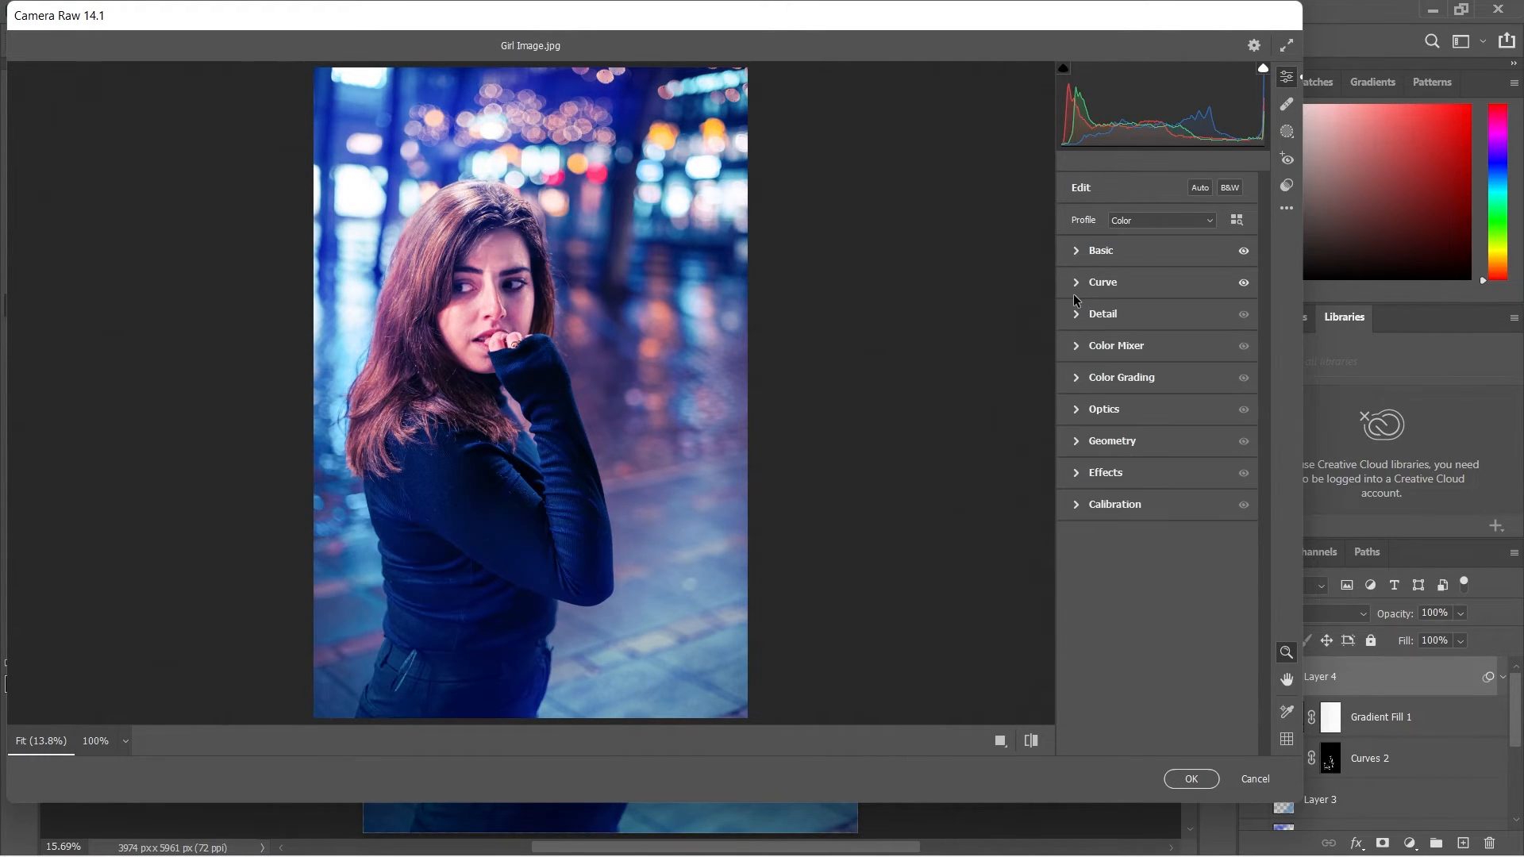
# Shift the Color Mixer hues to Reds +7, Blues +7, Purples -3 and Magentas +13.
pyautogui.click(1134, 351)
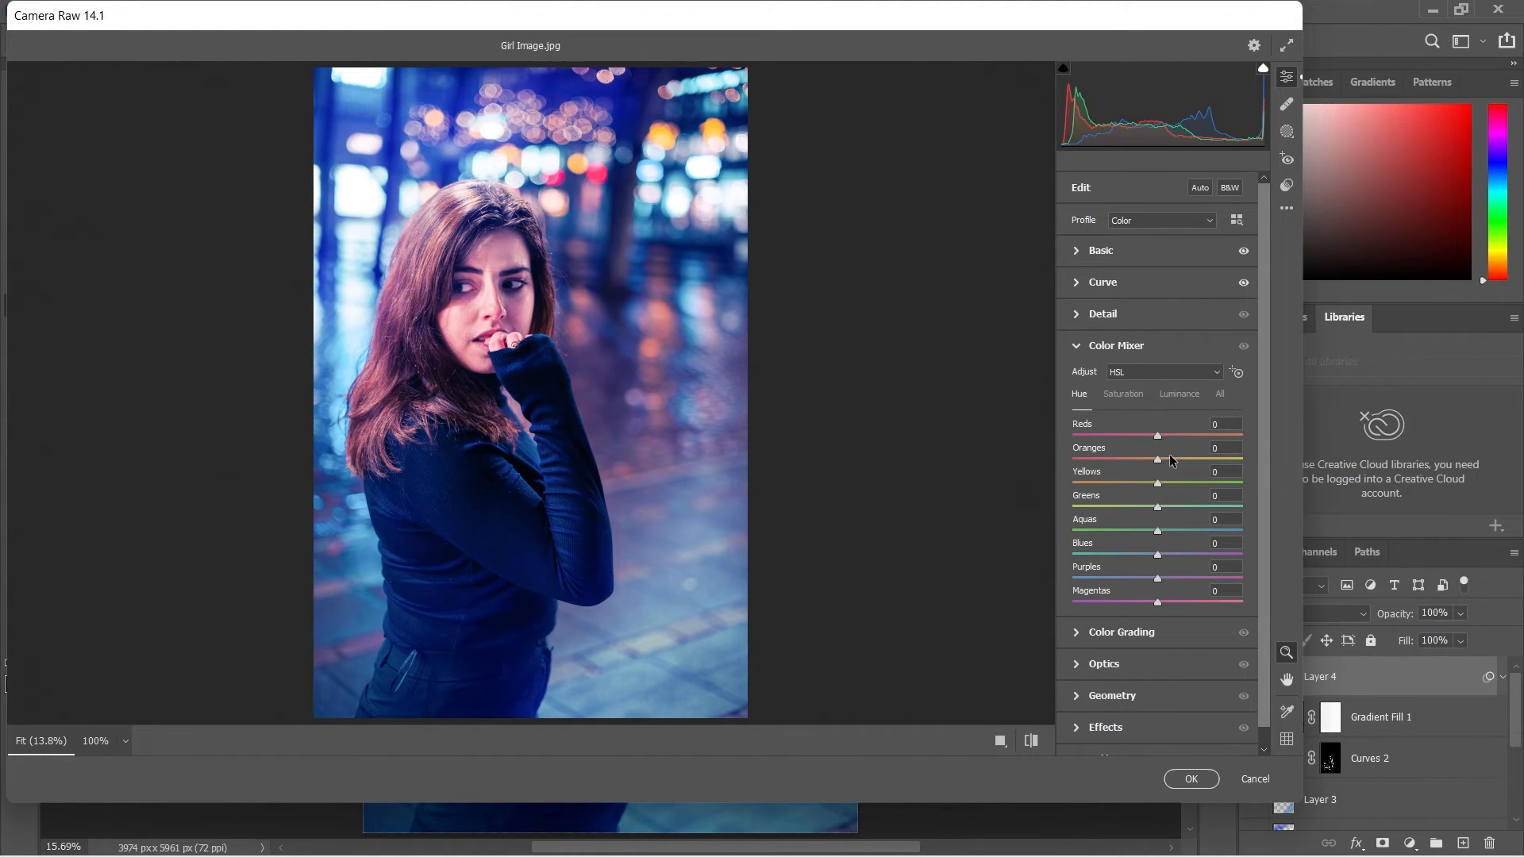
pyautogui.moveTo(1158, 439); pyautogui.dragTo(1165, 440)
pyautogui.moveTo(1160, 560); pyautogui.dragTo(1170, 602)
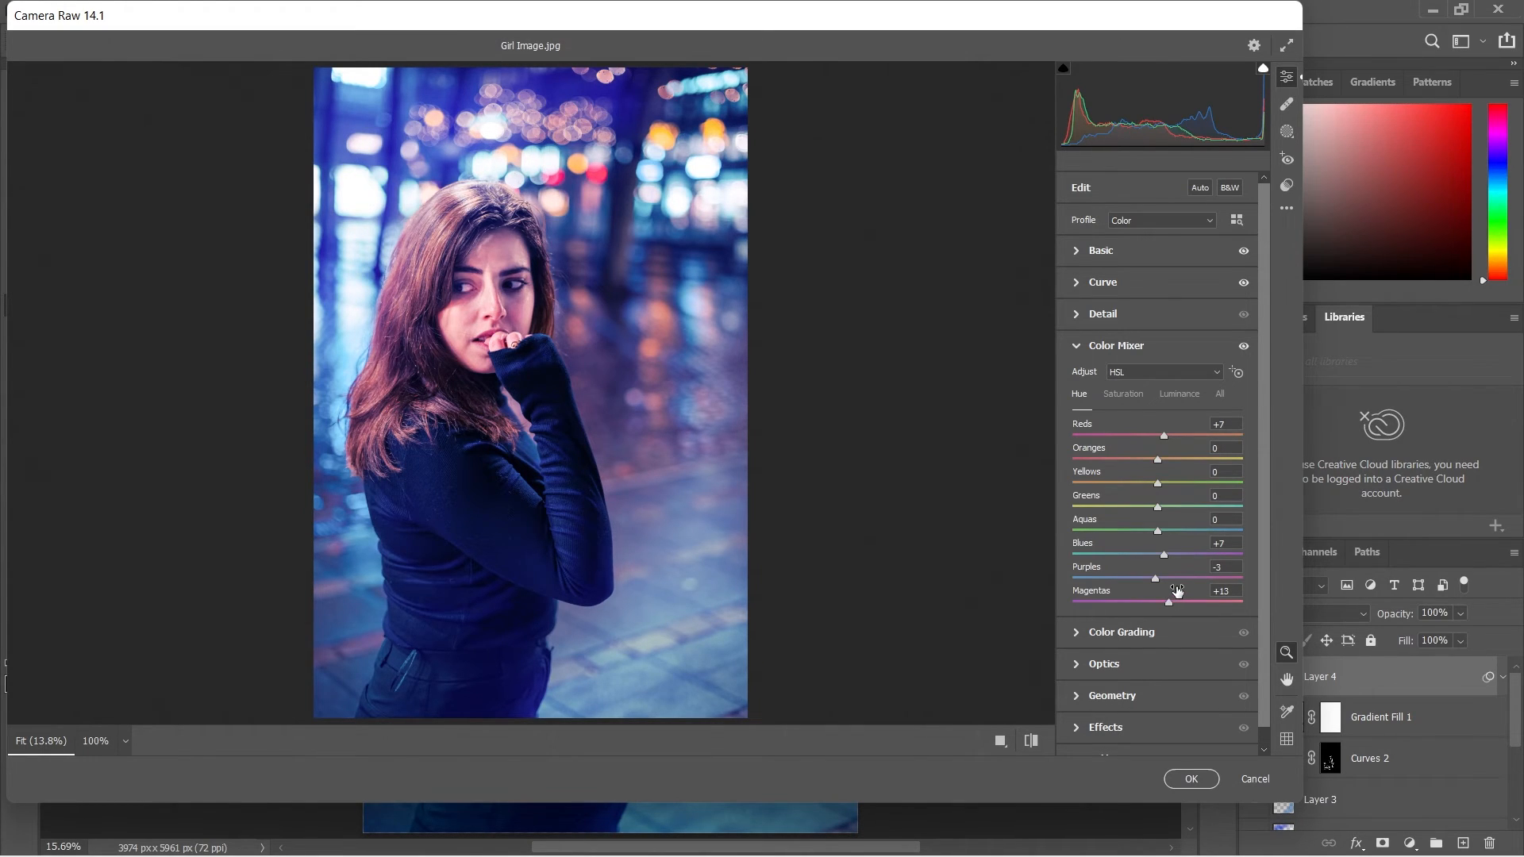
# Set the vignetting to -34, compare the result with the default settings, and apply the Camera Raw adjustments.
pyautogui.scroll(-1, 1171, 541)
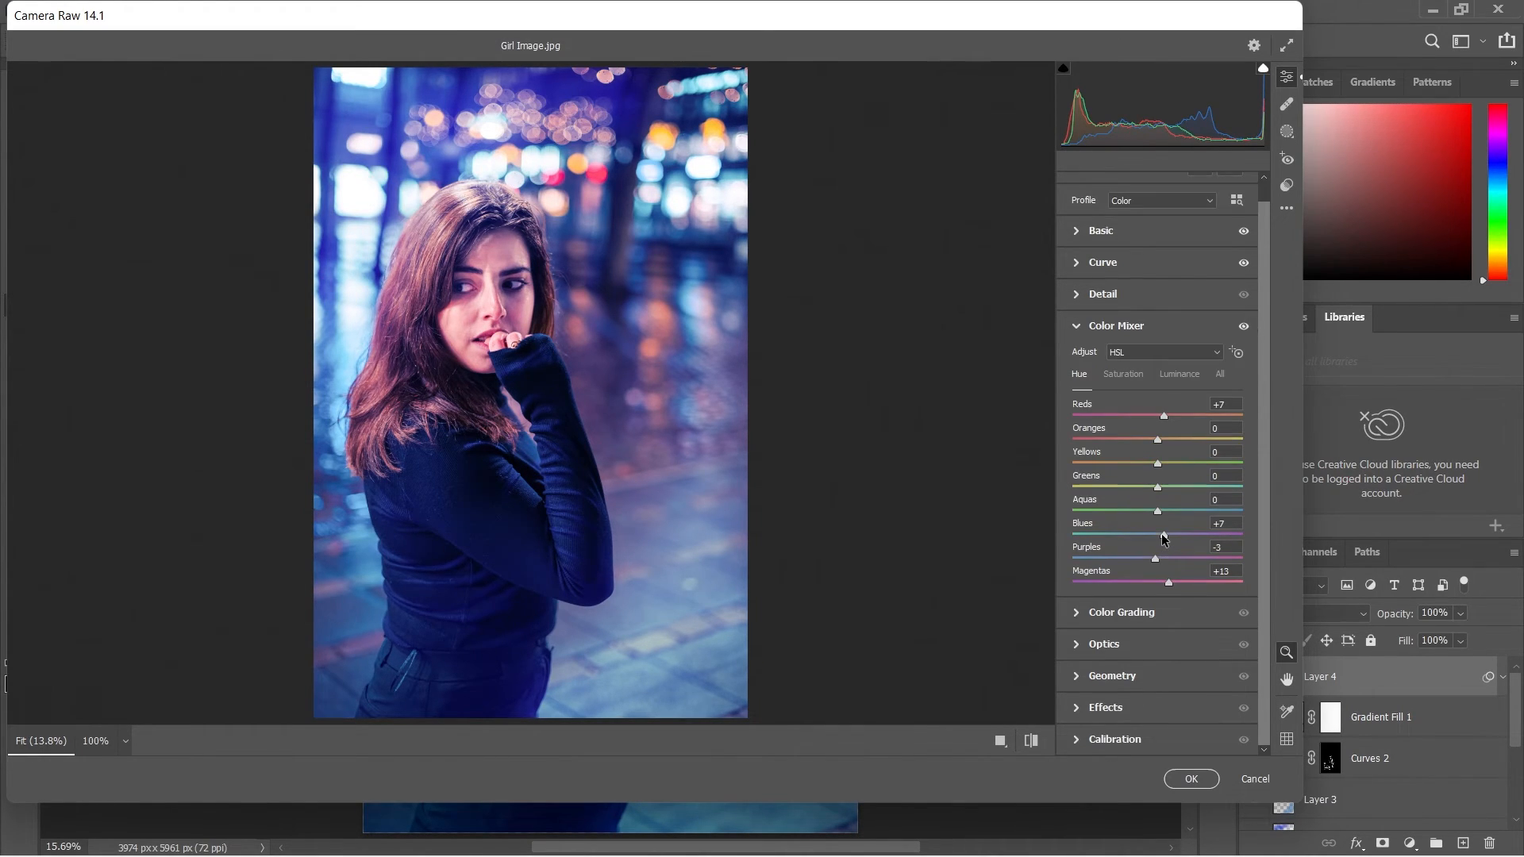
pyautogui.click(1107, 707)
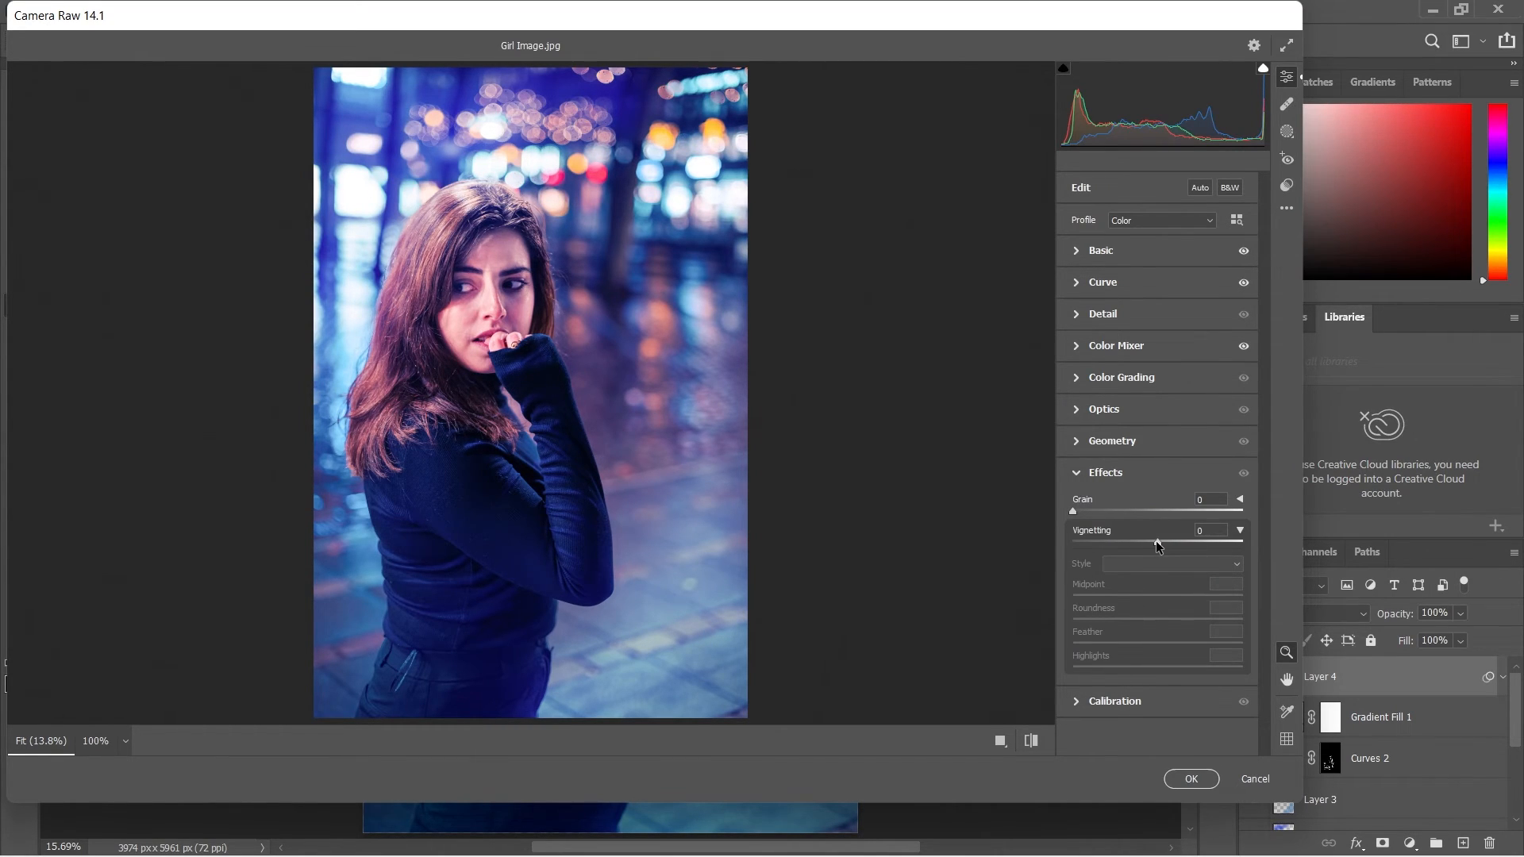
pyautogui.moveTo(1158, 545); pyautogui.dragTo(1131, 541)
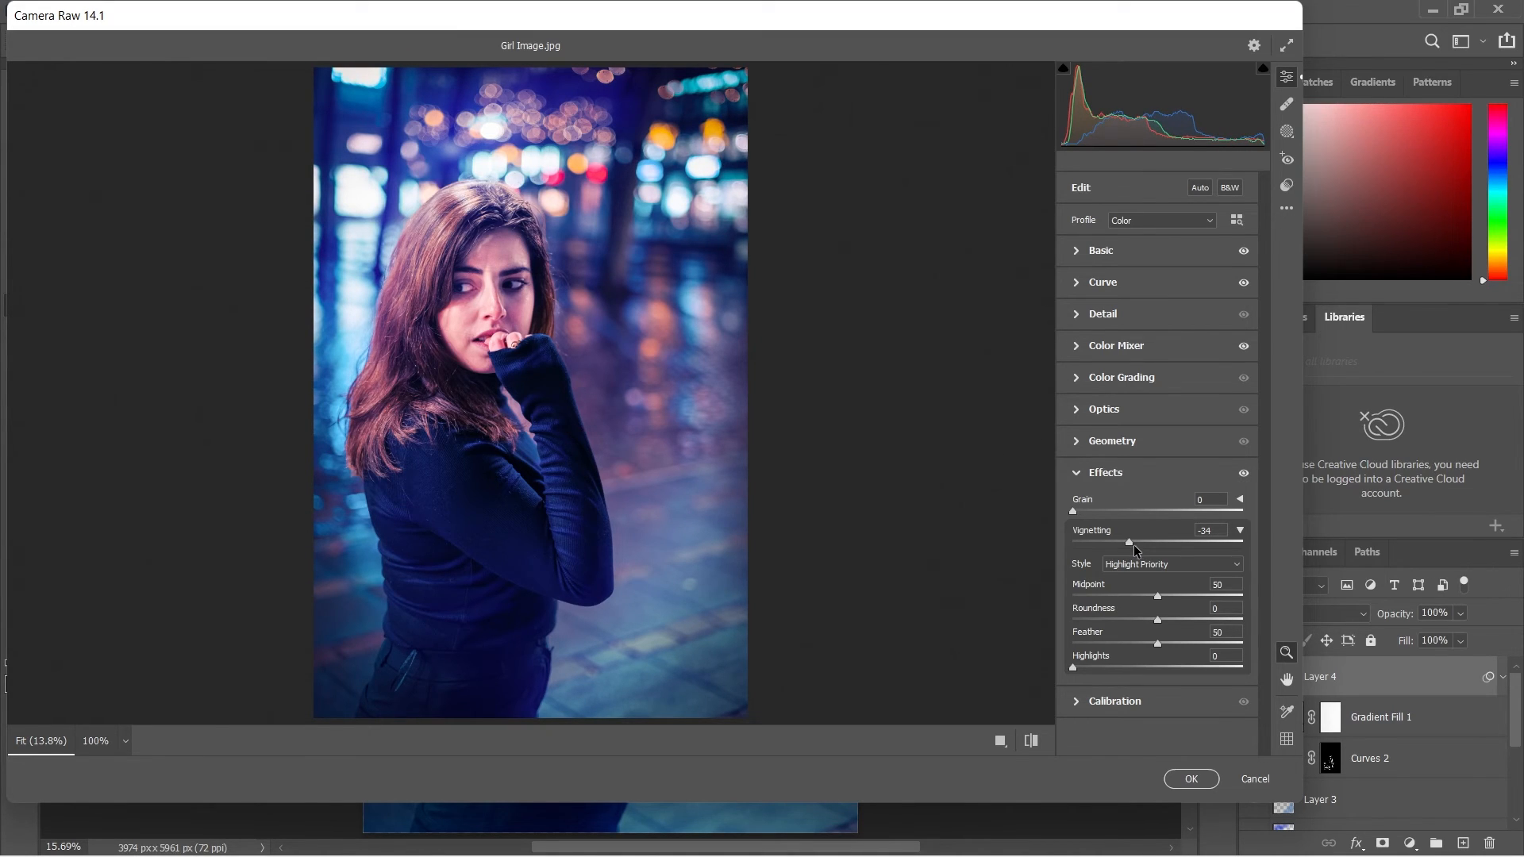
pyautogui.click(1027, 750)
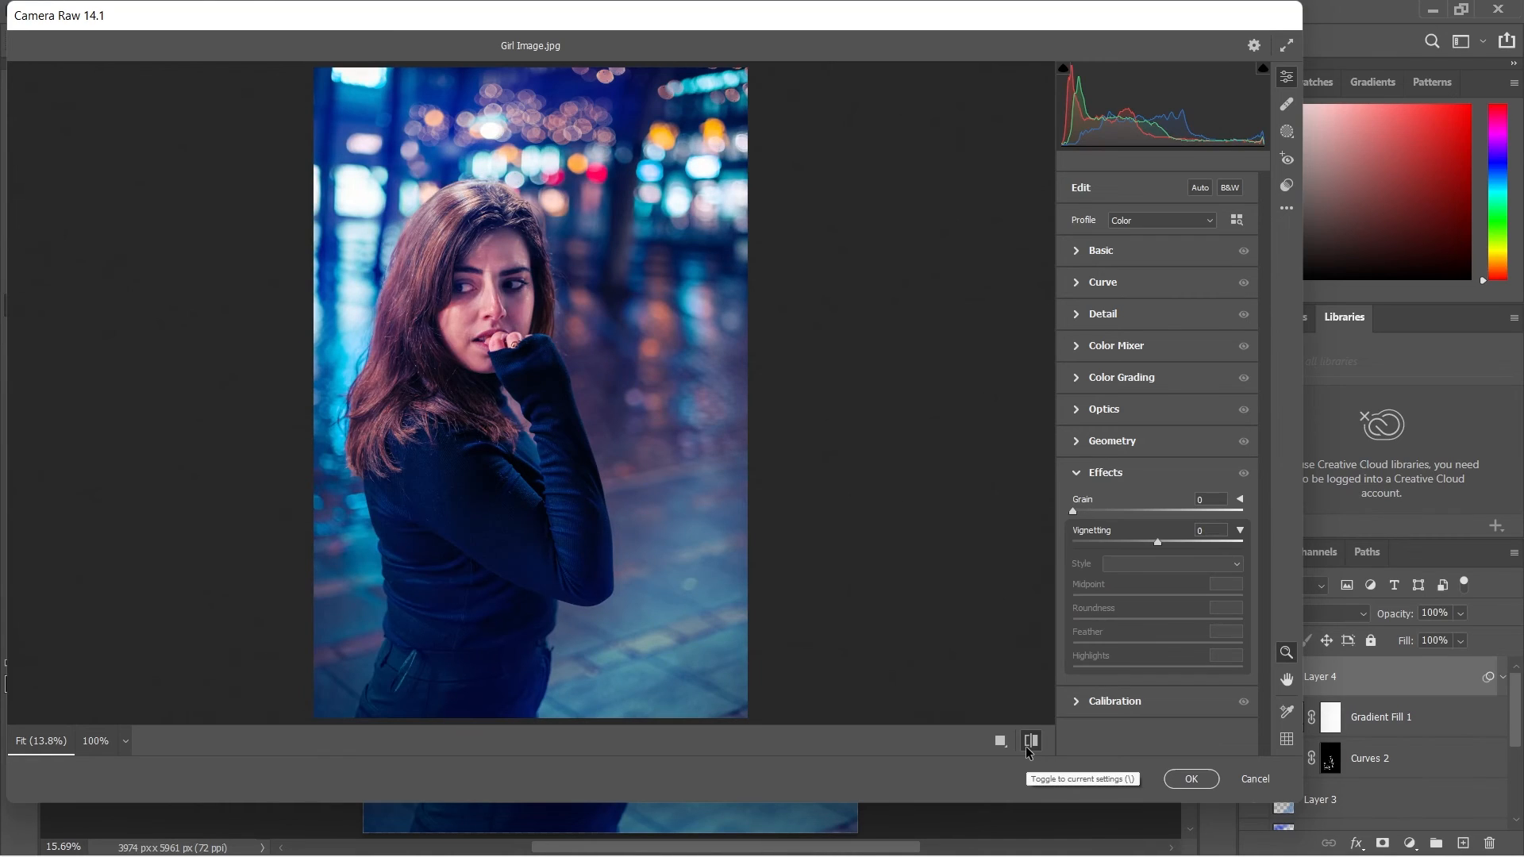
pyautogui.click(1027, 750)
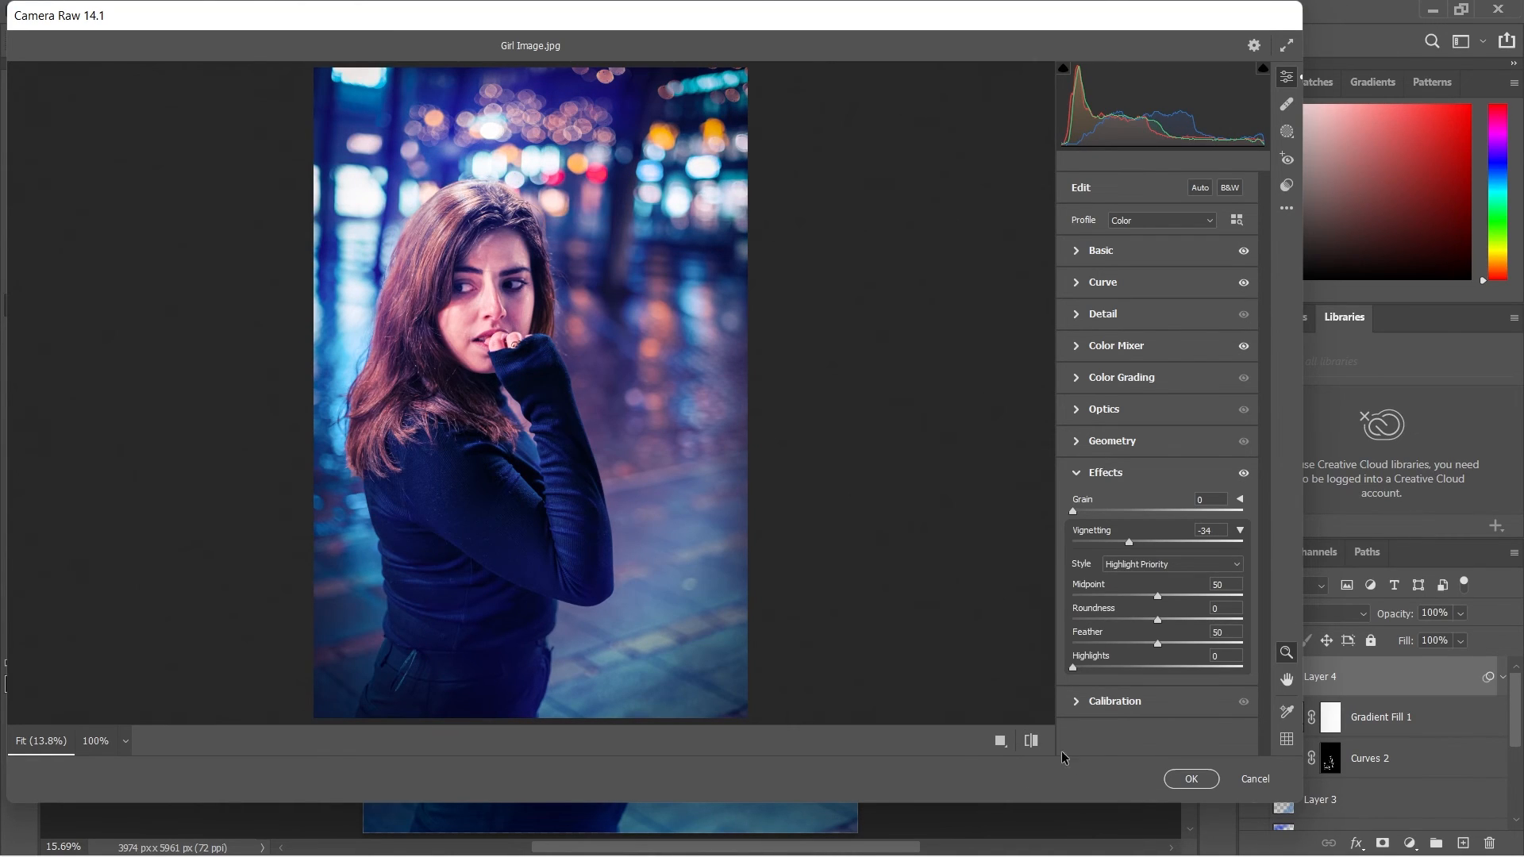
pyautogui.click(1186, 784)
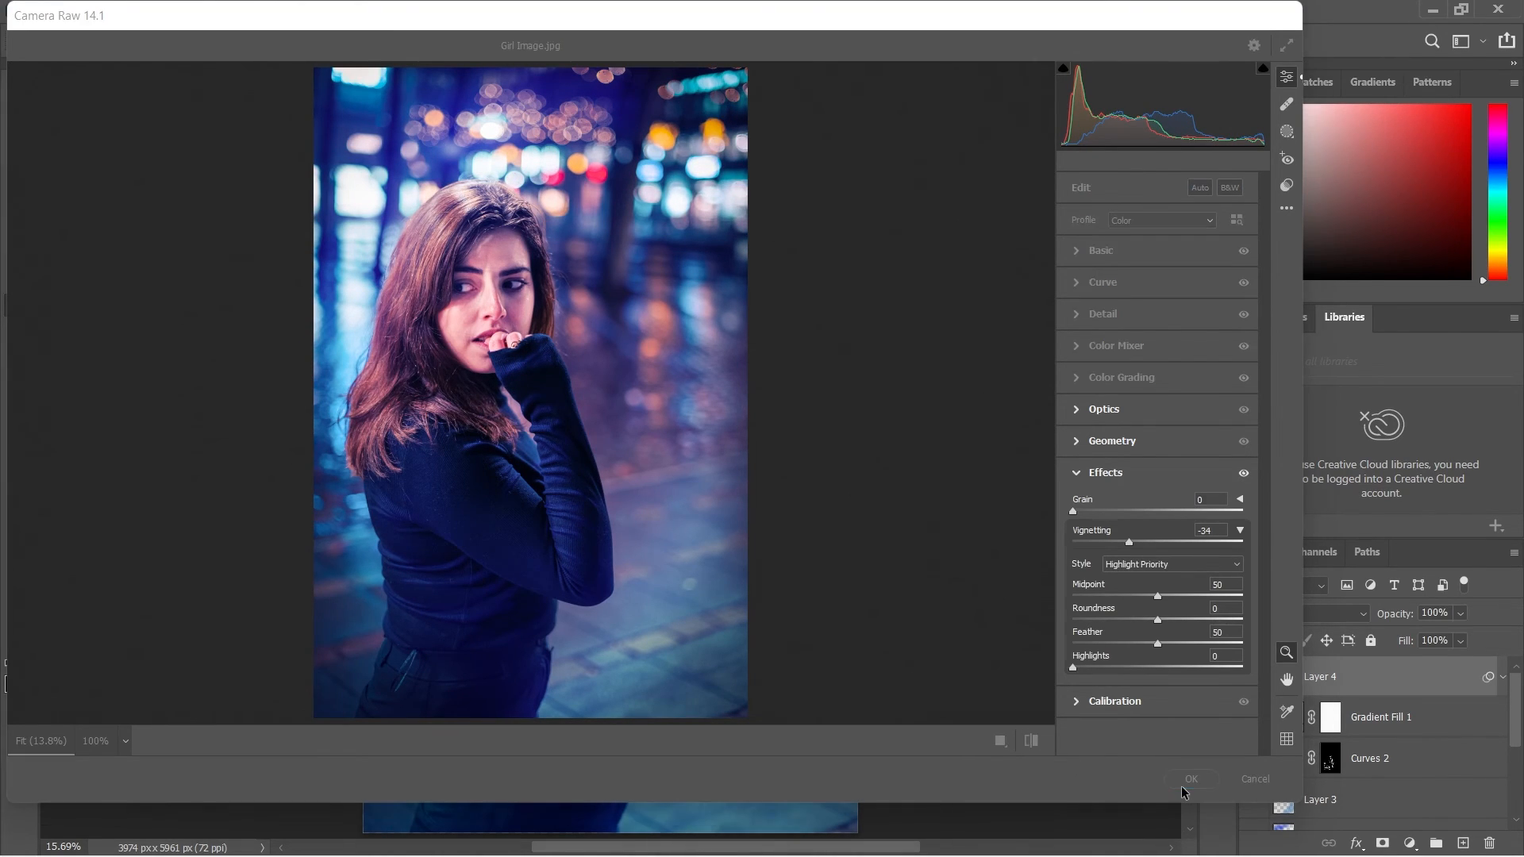